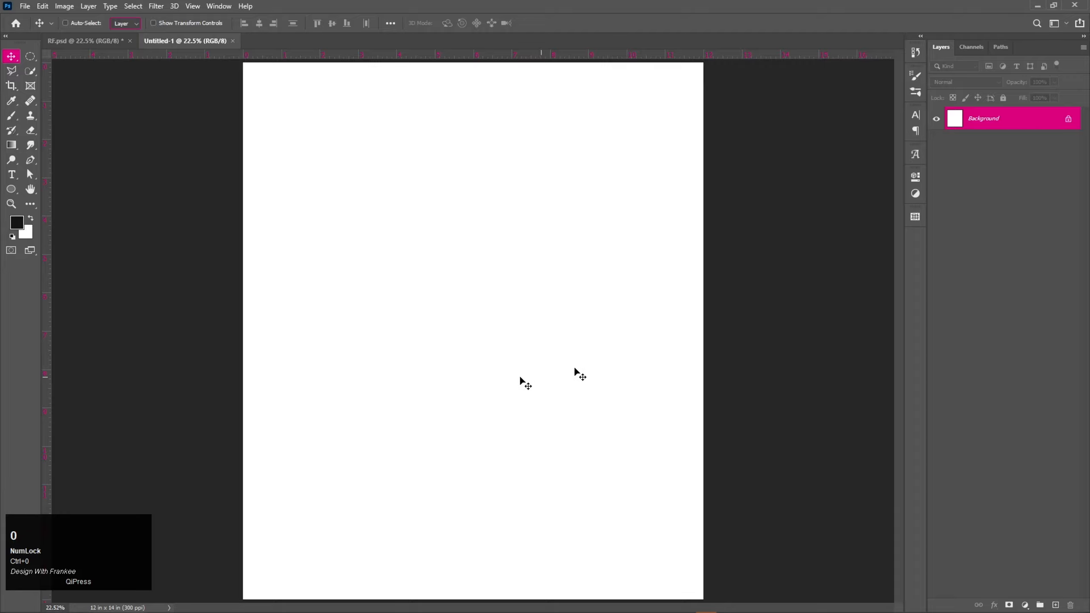
# Fill the Background layer with the dark foreground color #171717.
pyautogui.click(15, 226)
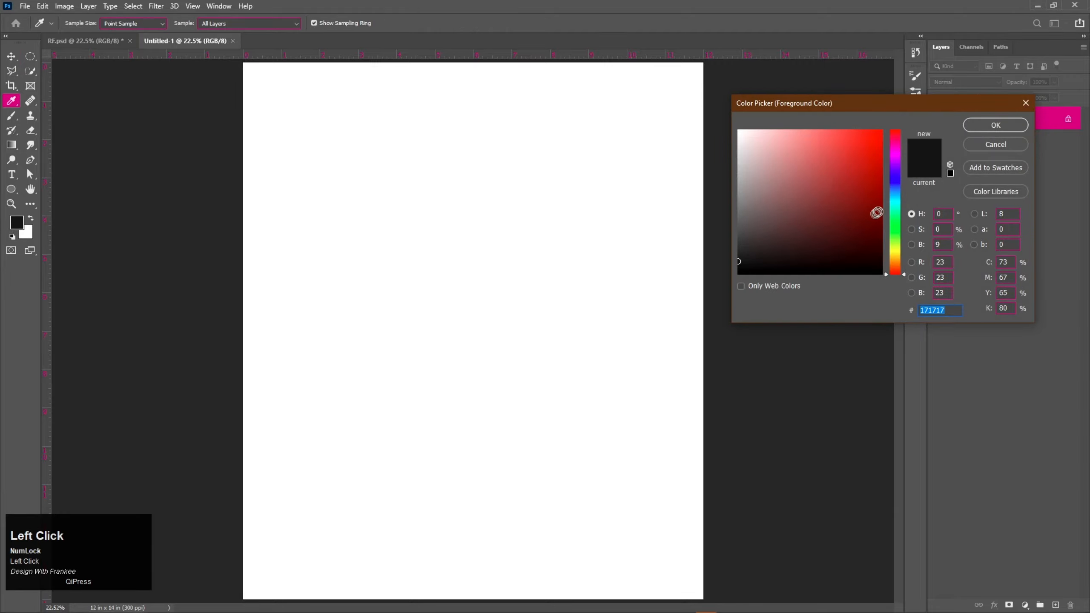
pyautogui.click(969, 129)
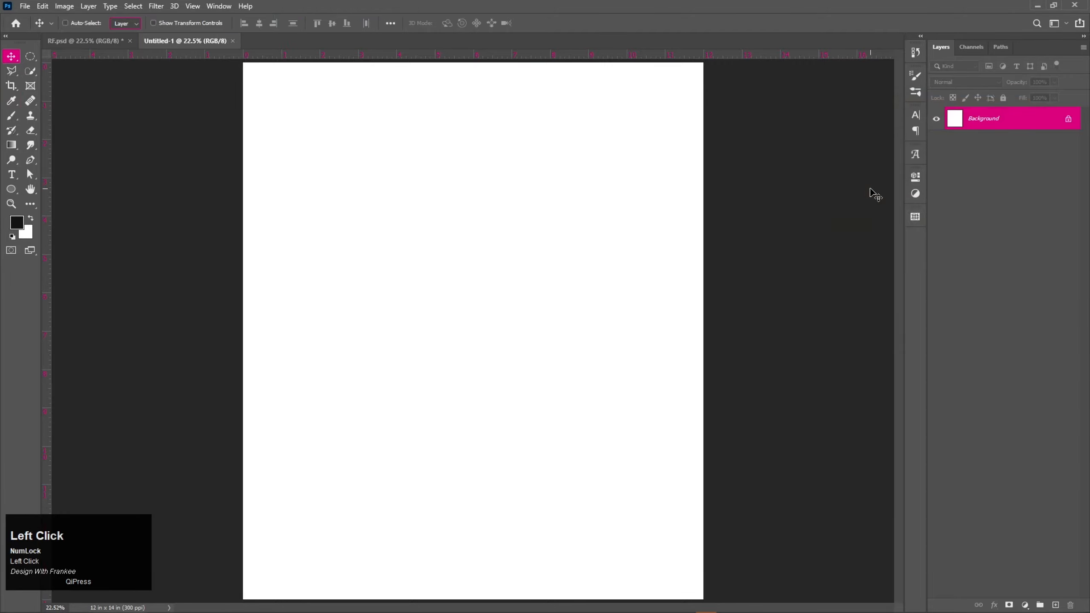
pyautogui.hotkey('alt', 'BackSpace')
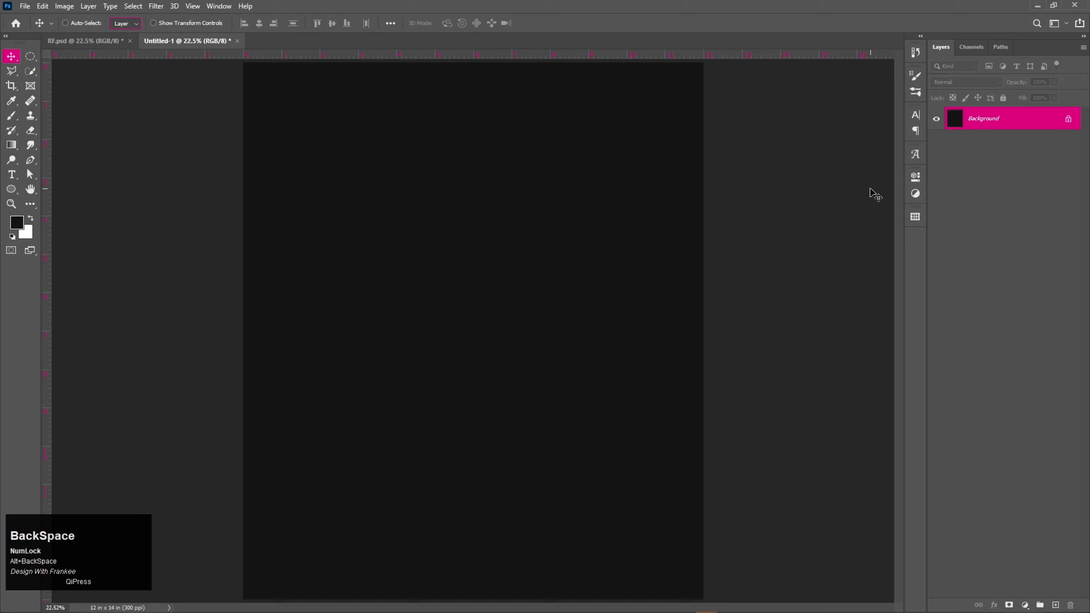
# Place the skull photo from the Skull Streetwear T-Shirt Design 03 folder on the canvas and run Select Subject on it.
pyautogui.click(496, 605)
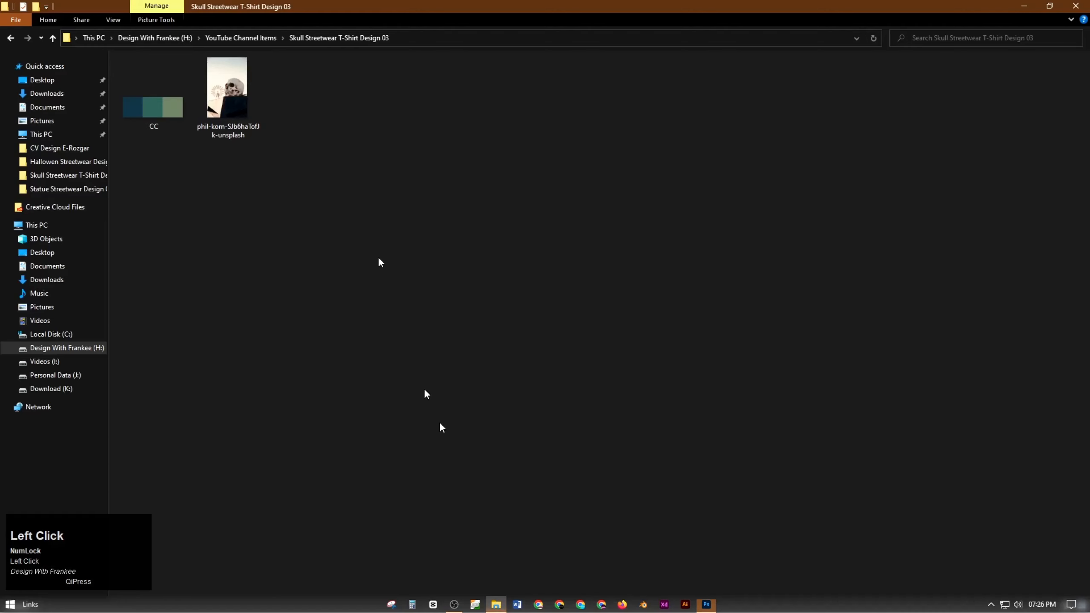
pyautogui.moveTo(227, 90); pyautogui.dragTo(514, 361)
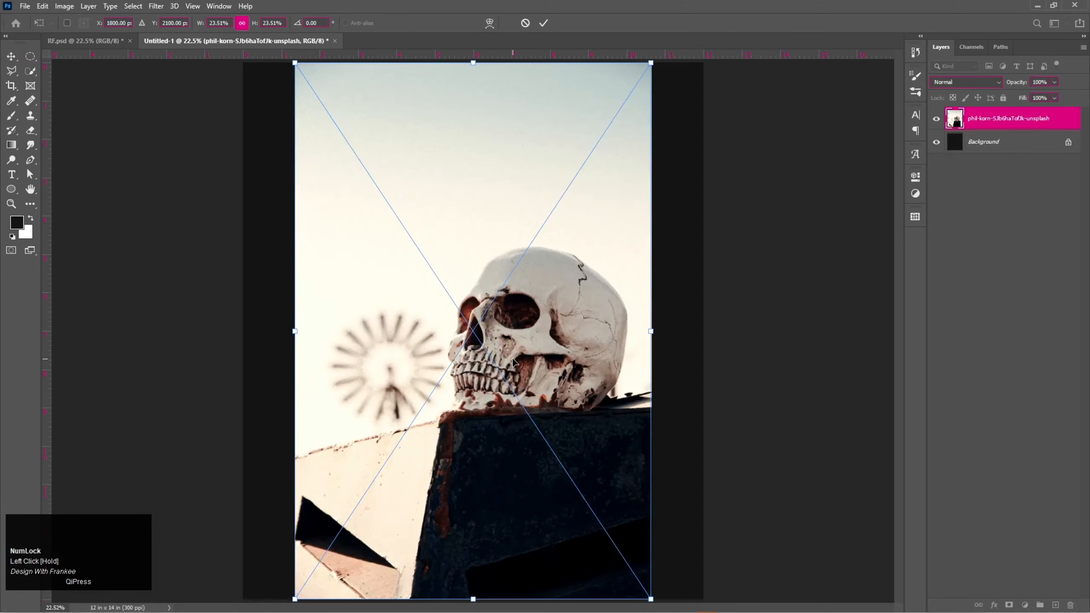
pyautogui.click(29, 71)
pyautogui.click(324, 23)
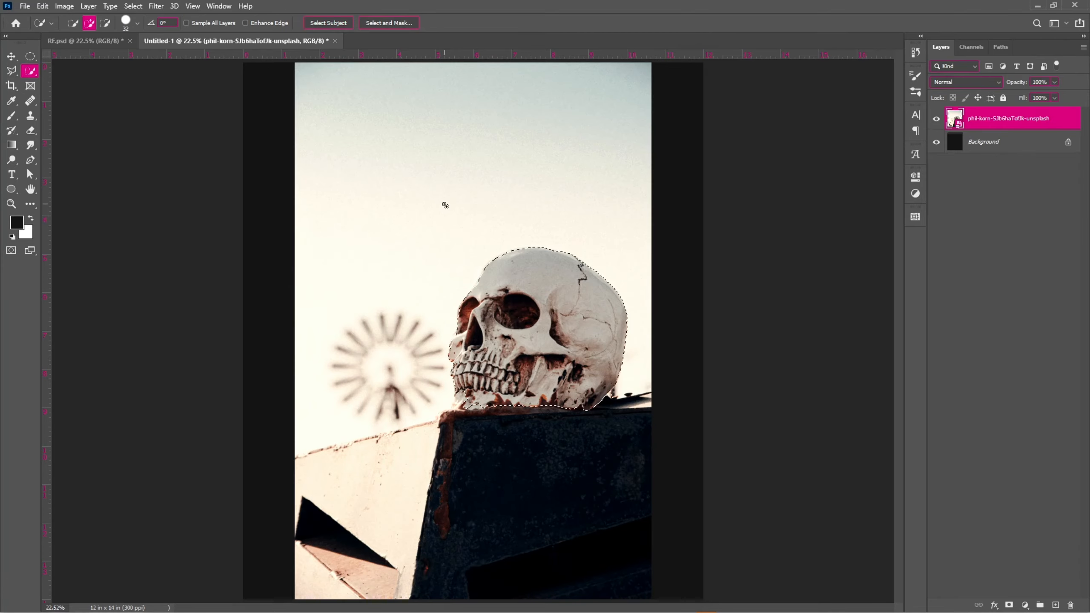
pyautogui.scroll(2, 533, 322)
pyautogui.scroll(4, 534, 322)
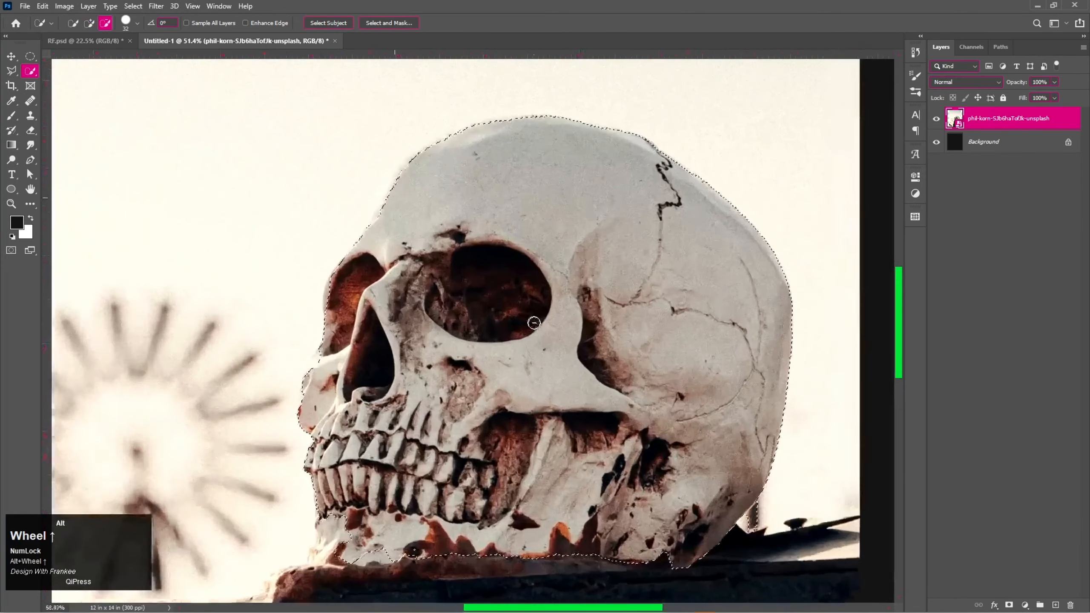
pyautogui.moveTo(519, 323); pyautogui.dragTo(606, 316)
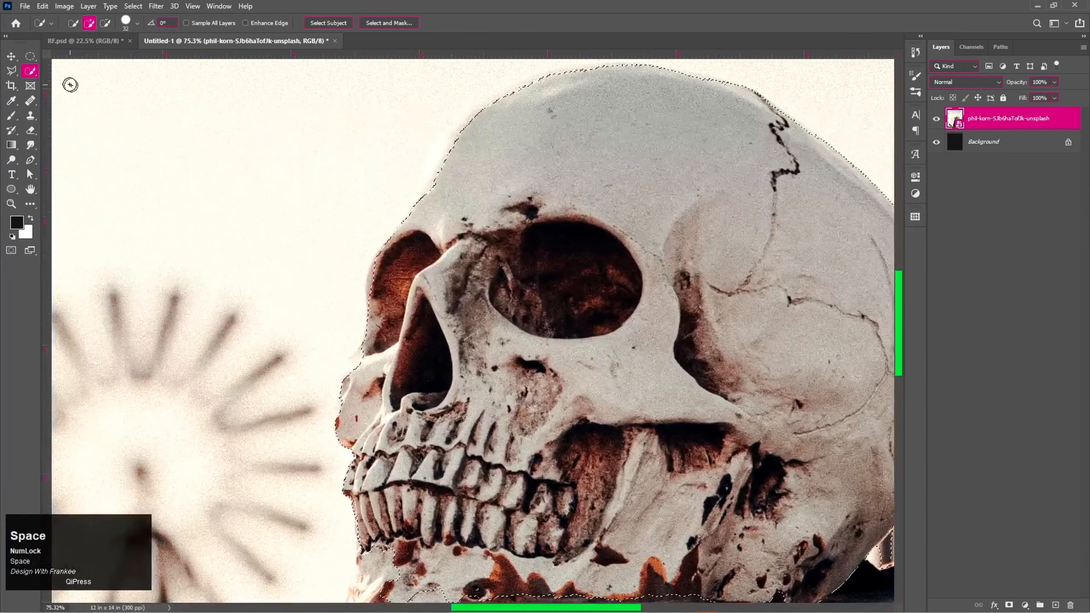
pyautogui.click(30, 56)
pyautogui.moveTo(404, 356); pyautogui.dragTo(368, 253)
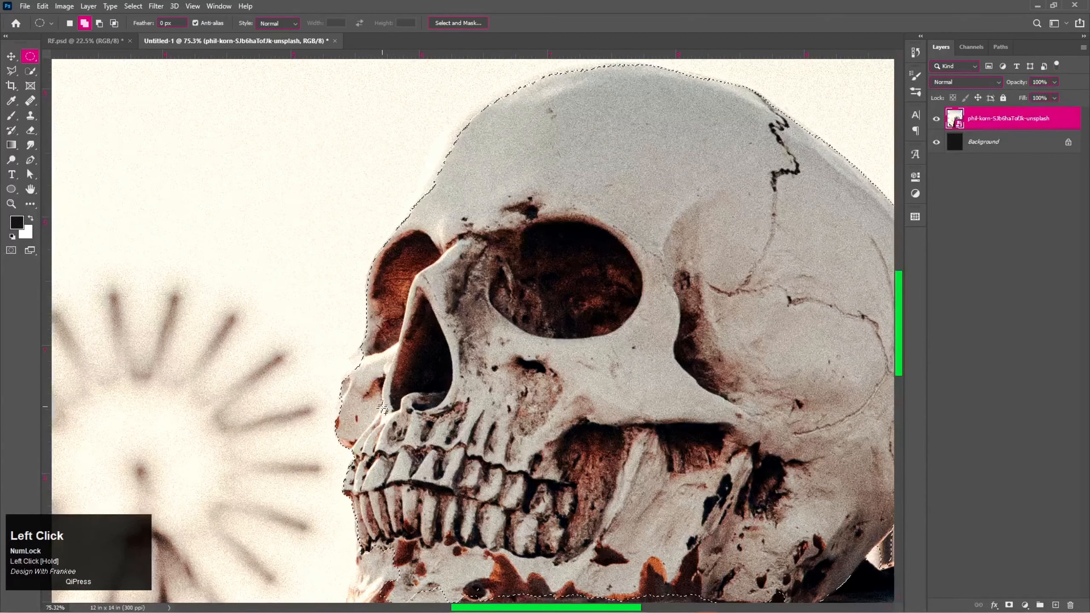
pyautogui.moveTo(365, 412); pyautogui.dragTo(356, 353)
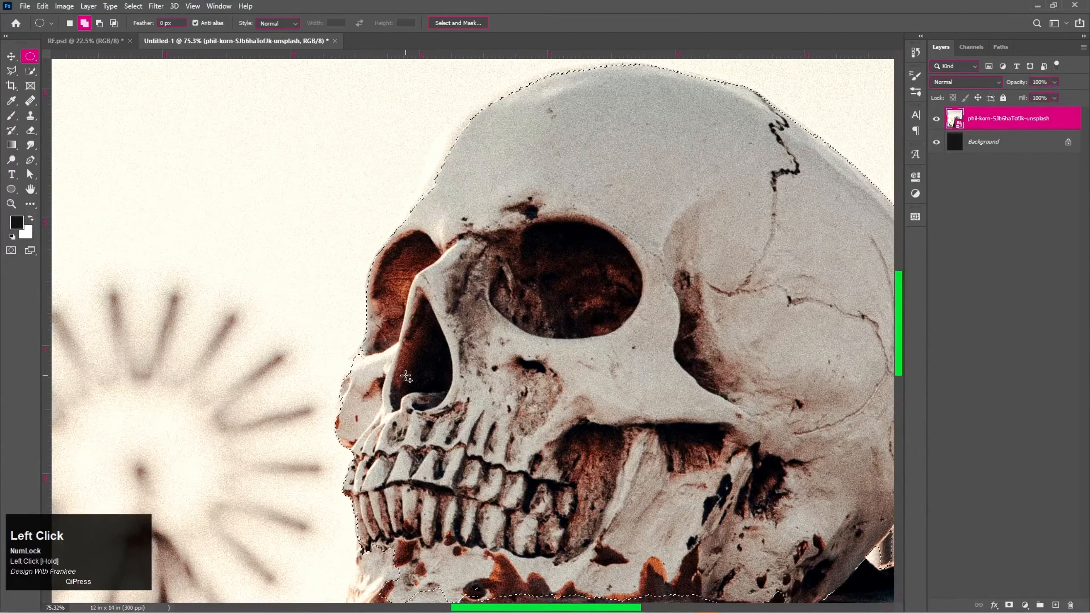
# Refine the skull selection with the Quick Selection tool along the outer brow edge above the far eye socket.
pyautogui.click(30, 71)
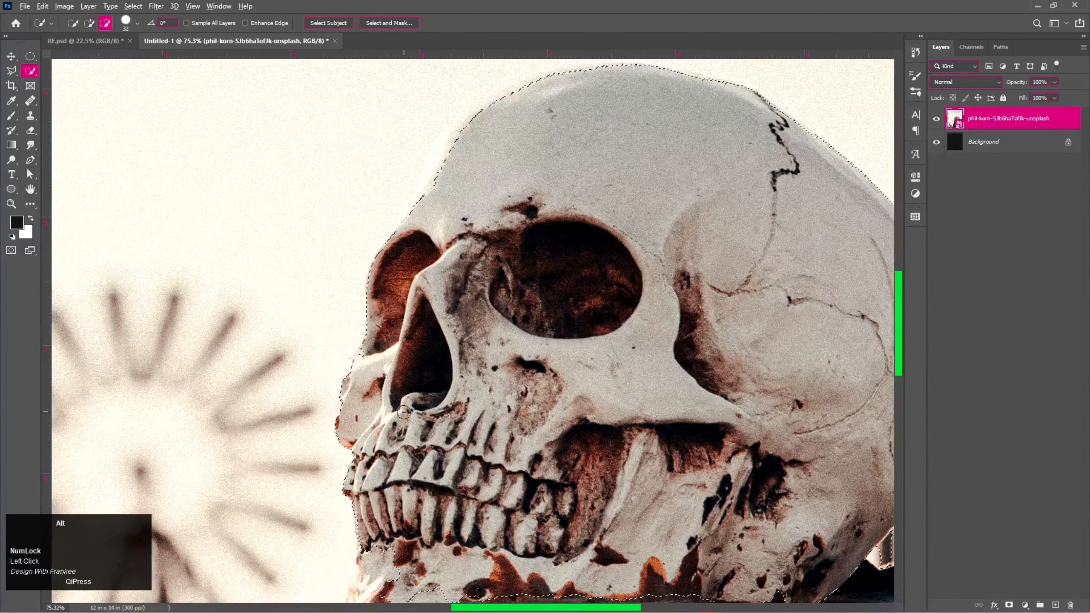
pyautogui.scroll(3, 351, 321)
pyautogui.click(336, 310)
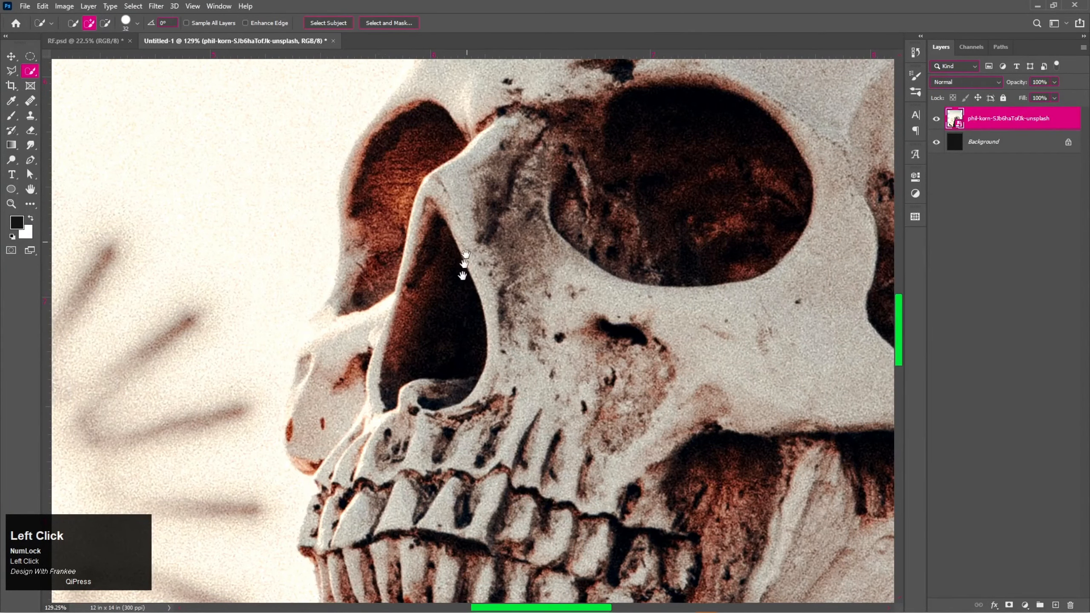
pyautogui.press('space')
pyautogui.moveTo(462, 273); pyautogui.dragTo(402, 495)
pyautogui.click(377, 333)
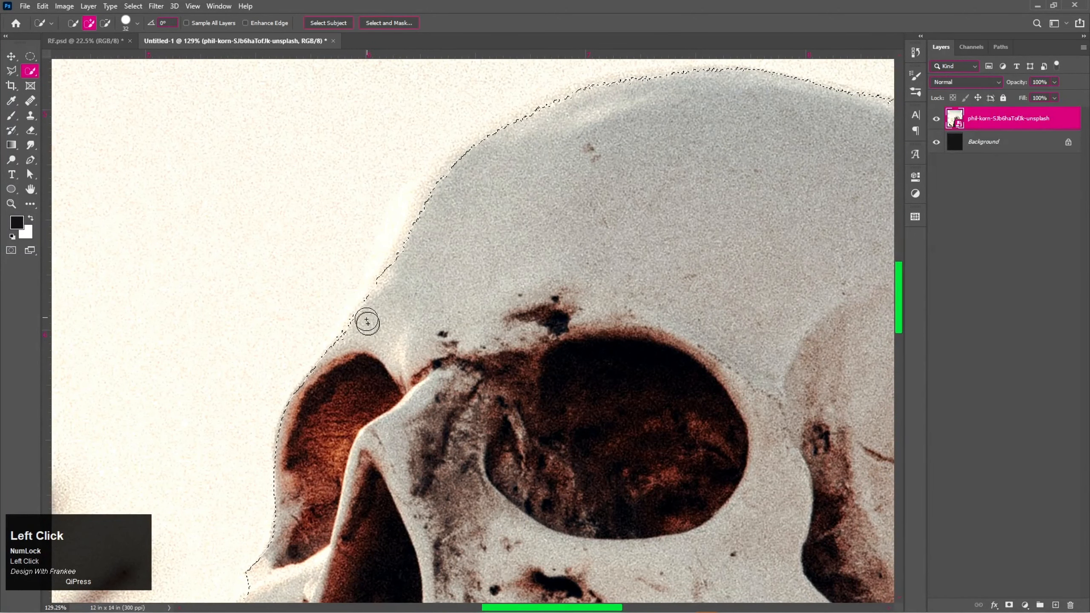
pyautogui.click(354, 341)
pyautogui.click(352, 350)
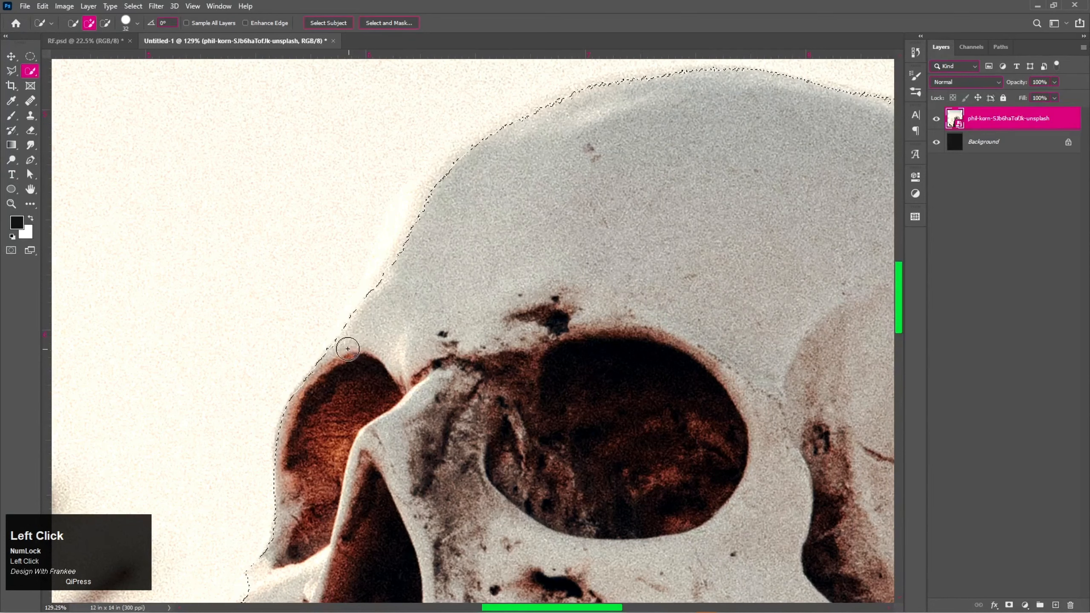
# Refine the Quick Selection outline along the front slope of the skull's forehead.
pyautogui.moveTo(431, 271); pyautogui.dragTo(428, 417)
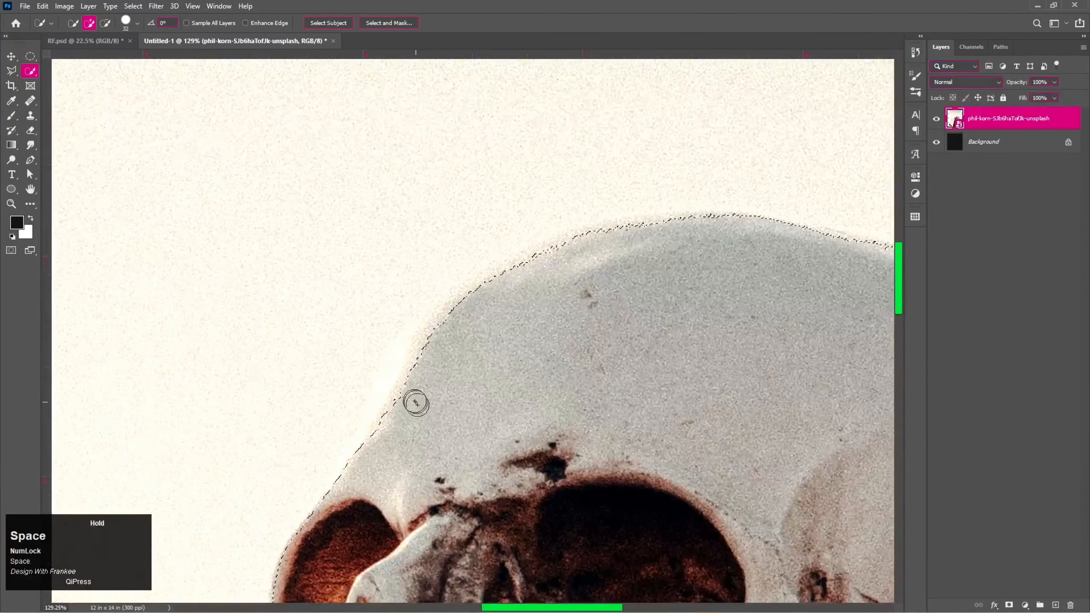
pyautogui.click(409, 396)
pyautogui.click(403, 397)
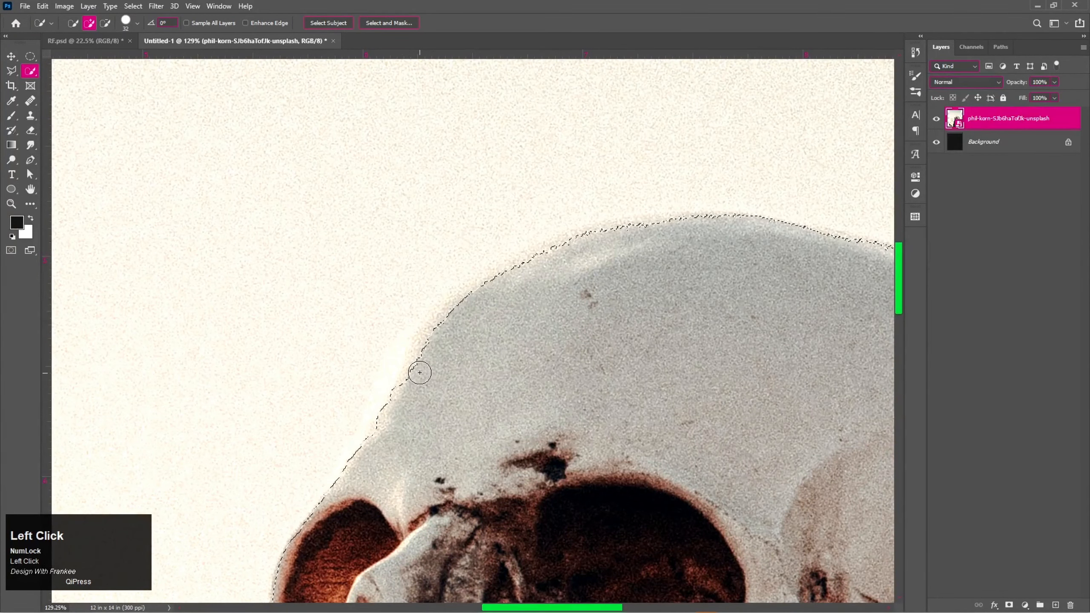
pyautogui.click(420, 373)
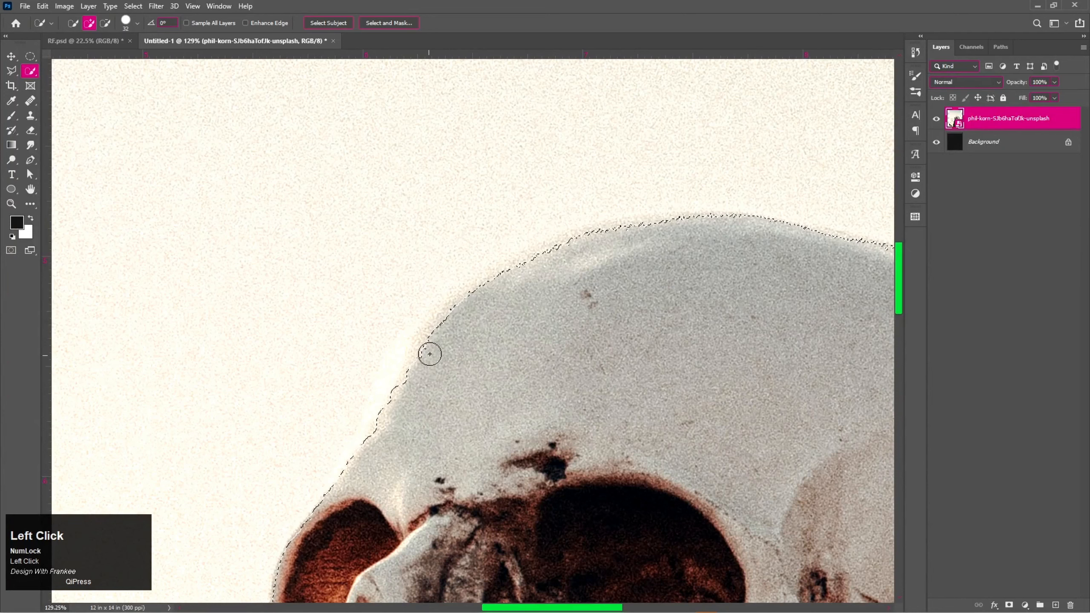
pyautogui.click(418, 387)
# Refine the selection edge across the top of the cranium up to the crack.
pyautogui.moveTo(523, 337); pyautogui.dragTo(440, 394)
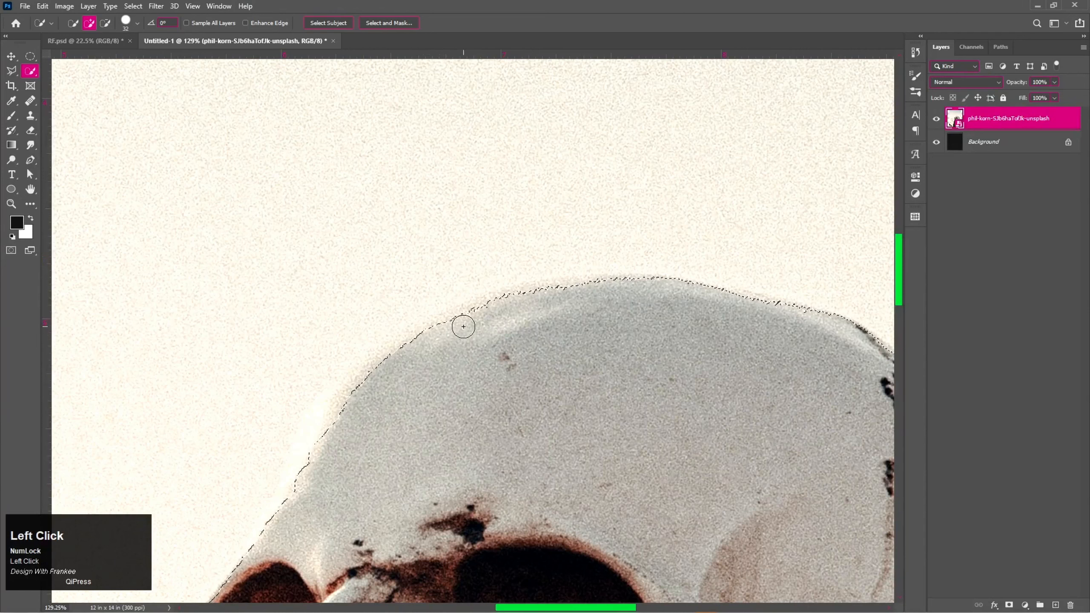
pyautogui.moveTo(492, 315)
pyautogui.mouseDown()
pyautogui.moveTo(570, 290)
pyautogui.moveTo(539, 296)
pyautogui.moveTo(679, 296)
pyautogui.moveTo(761, 315)
pyautogui.moveTo(741, 304)
pyautogui.moveTo(725, 324)
pyautogui.mouseUp()
pyautogui.press('space')
pyautogui.moveTo(752, 394); pyautogui.dragTo(462, 328)
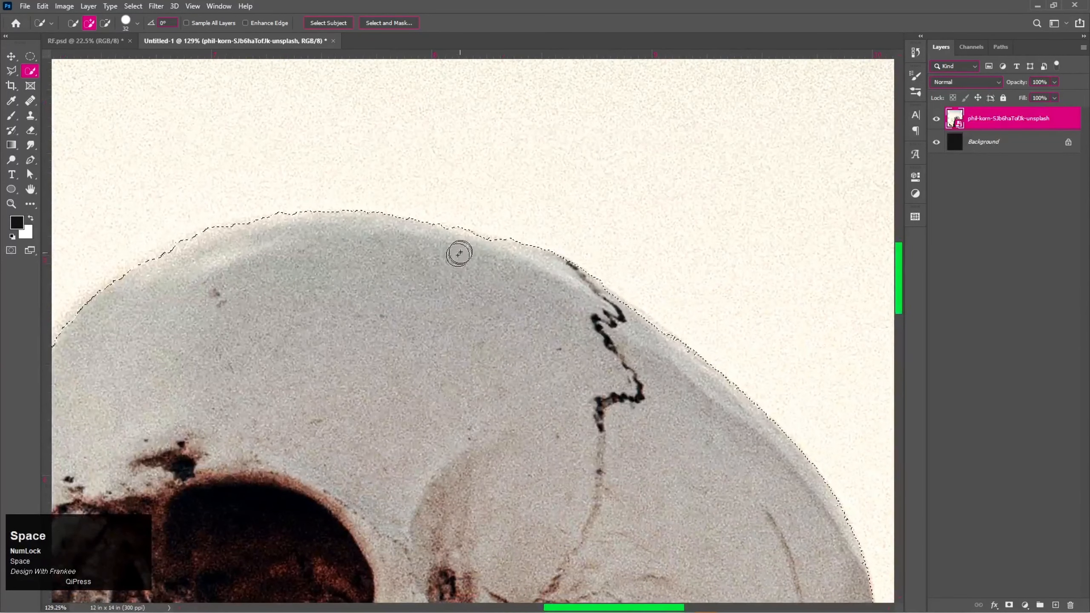
pyautogui.moveTo(487, 246)
pyautogui.mouseDown()
pyautogui.moveTo(477, 262)
pyautogui.moveTo(440, 245)
pyautogui.mouseUp()
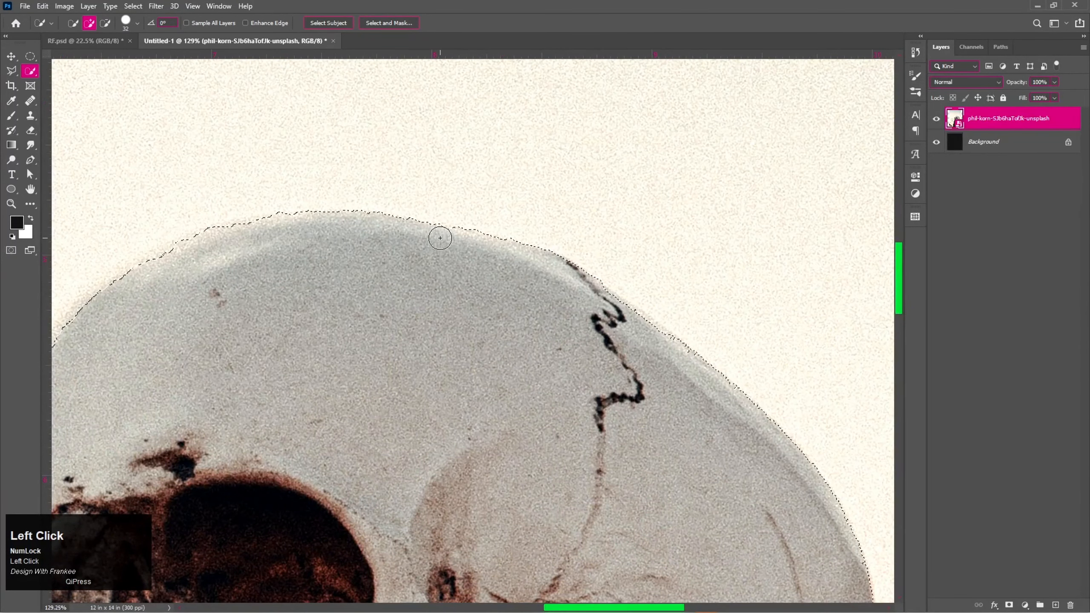
# Refine the selection edge along the back of the skull, from the crack down the rear side.
pyautogui.press('space')
pyautogui.moveTo(557, 385); pyautogui.dragTo(440, 297)
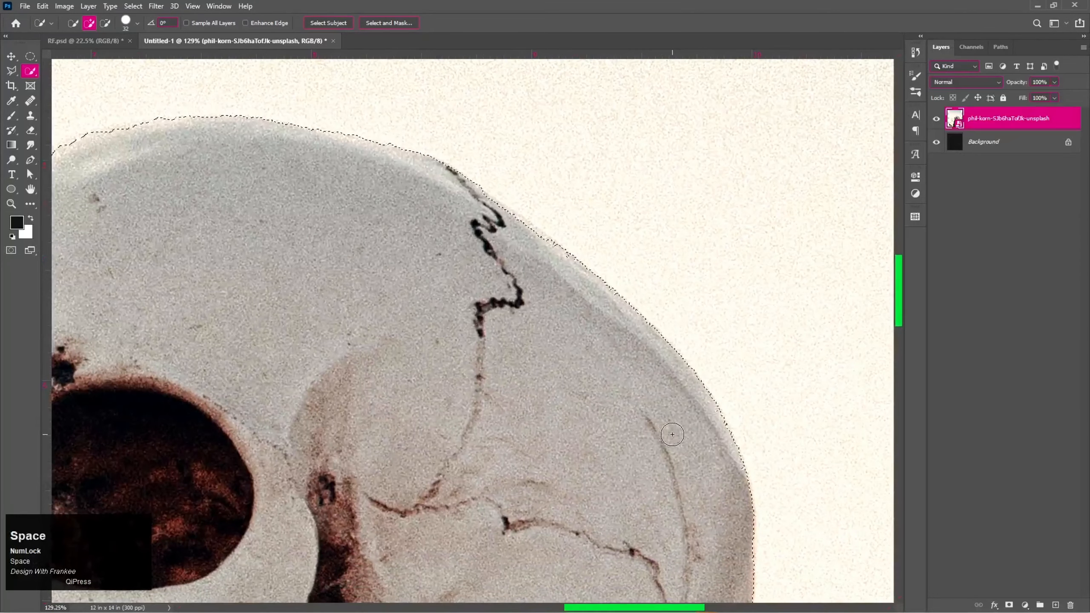
pyautogui.moveTo(673, 435)
pyautogui.mouseDown()
pyautogui.moveTo(714, 431)
pyautogui.moveTo(732, 469)
pyautogui.mouseUp()
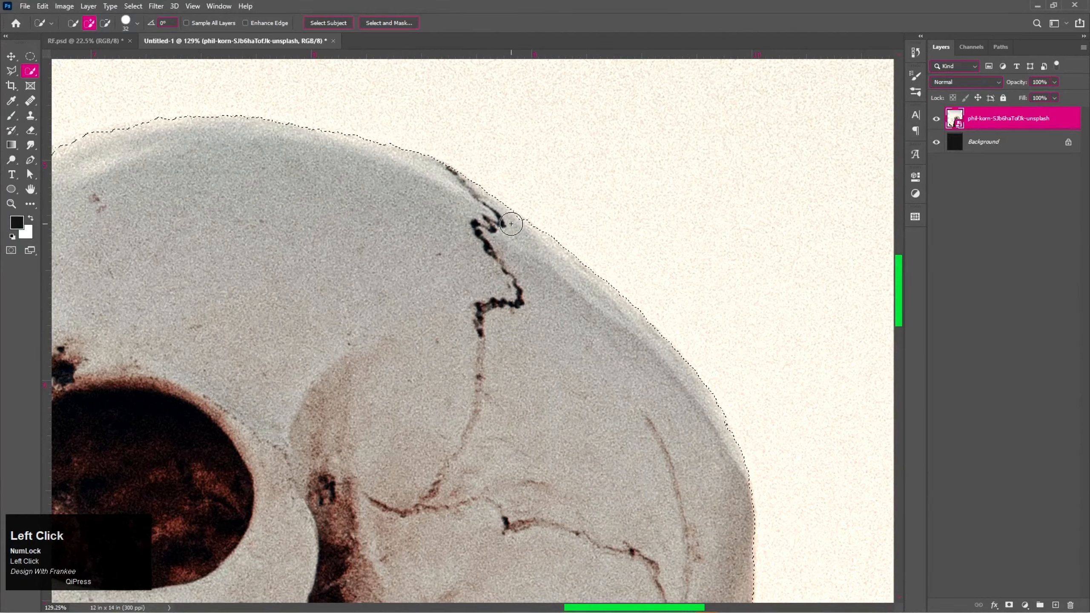
pyautogui.moveTo(650, 452); pyautogui.dragTo(636, 357)
pyautogui.click(707, 307)
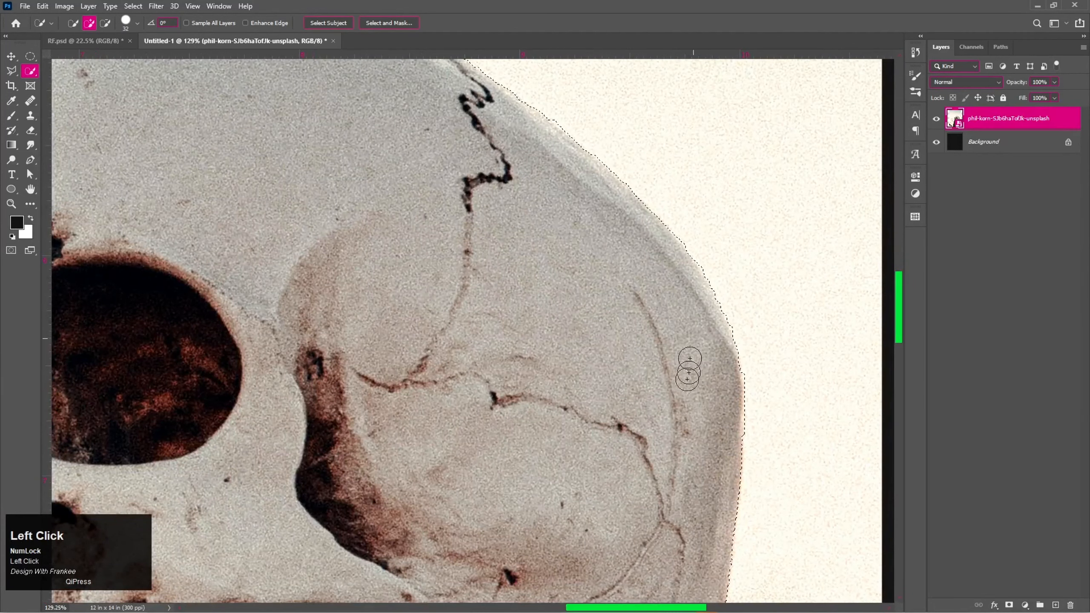
pyautogui.moveTo(678, 488); pyautogui.dragTo(708, 361)
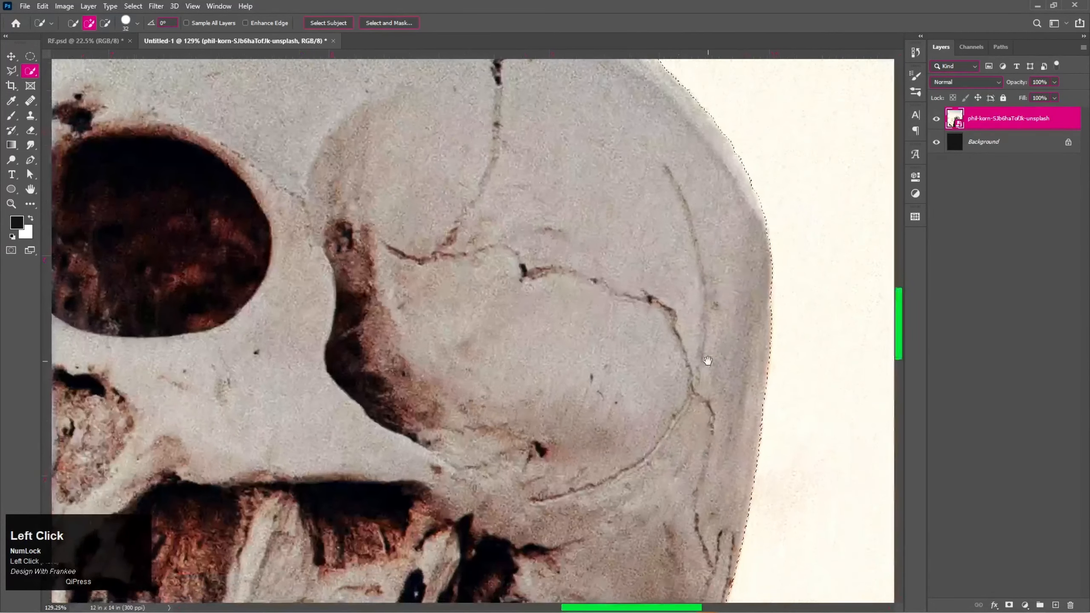
pyautogui.click(762, 305)
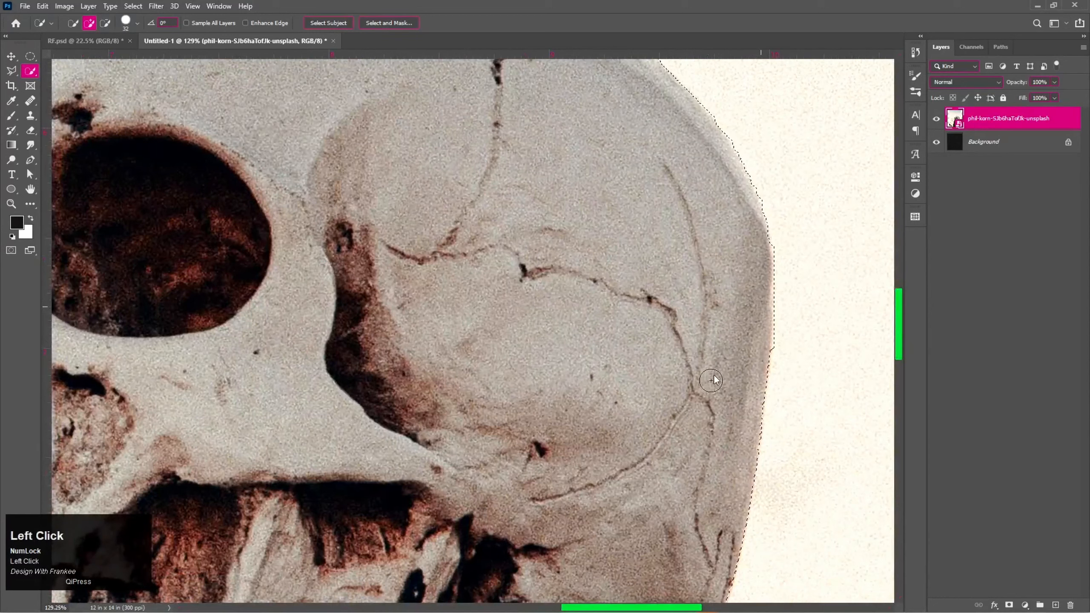
pyautogui.click(762, 298)
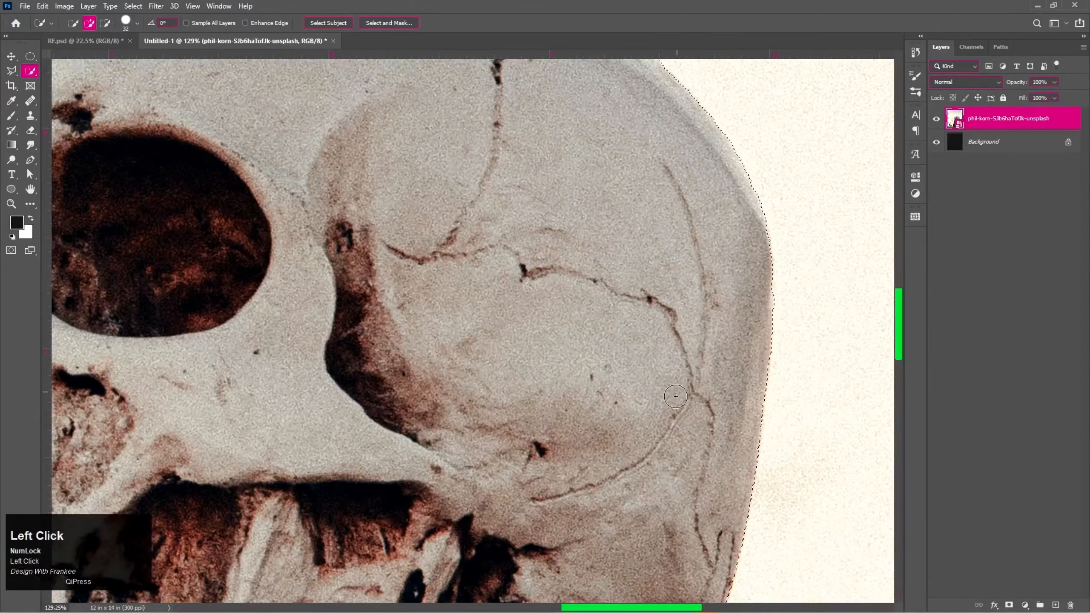
# Refine the selection around the front teeth and along the lower edge of the jaw.
pyautogui.moveTo(670, 445)
pyautogui.mouseDown()
pyautogui.moveTo(747, 276)
pyautogui.moveTo(759, 275)
pyautogui.mouseUp()
pyautogui.click(373, 323)
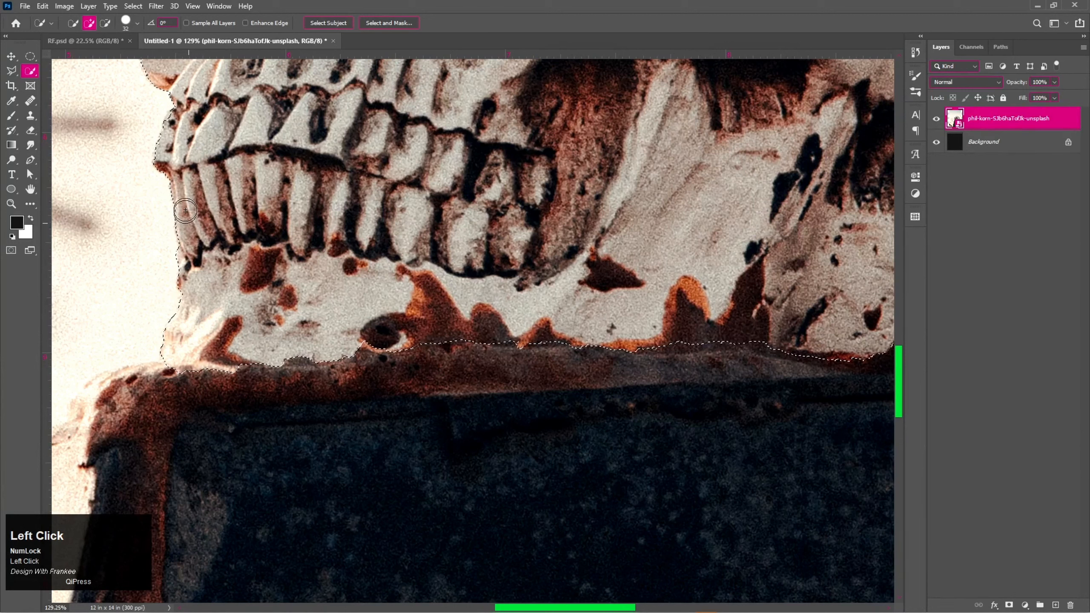
pyautogui.click(525, 329)
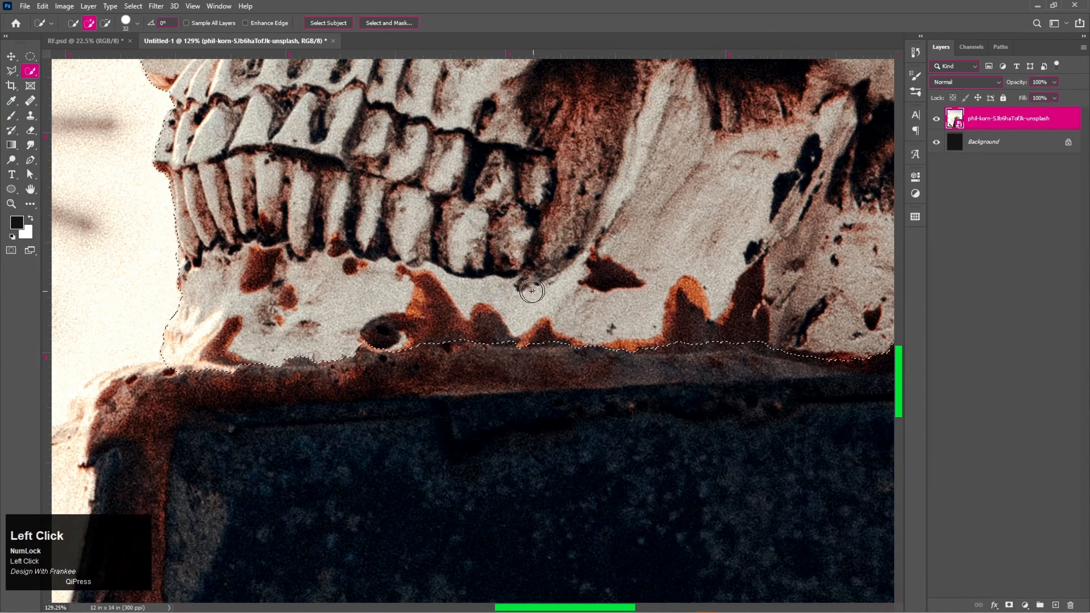
pyautogui.moveTo(557, 285); pyautogui.dragTo(282, 314)
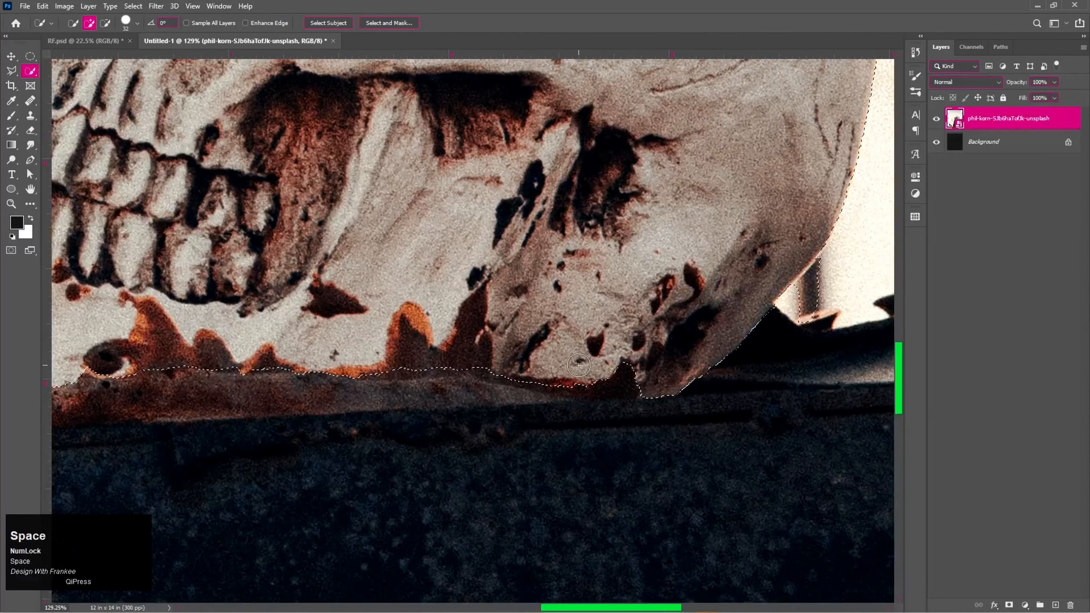
pyautogui.click(560, 373)
pyautogui.click(11, 71)
pyautogui.scroll(3, 486, 327)
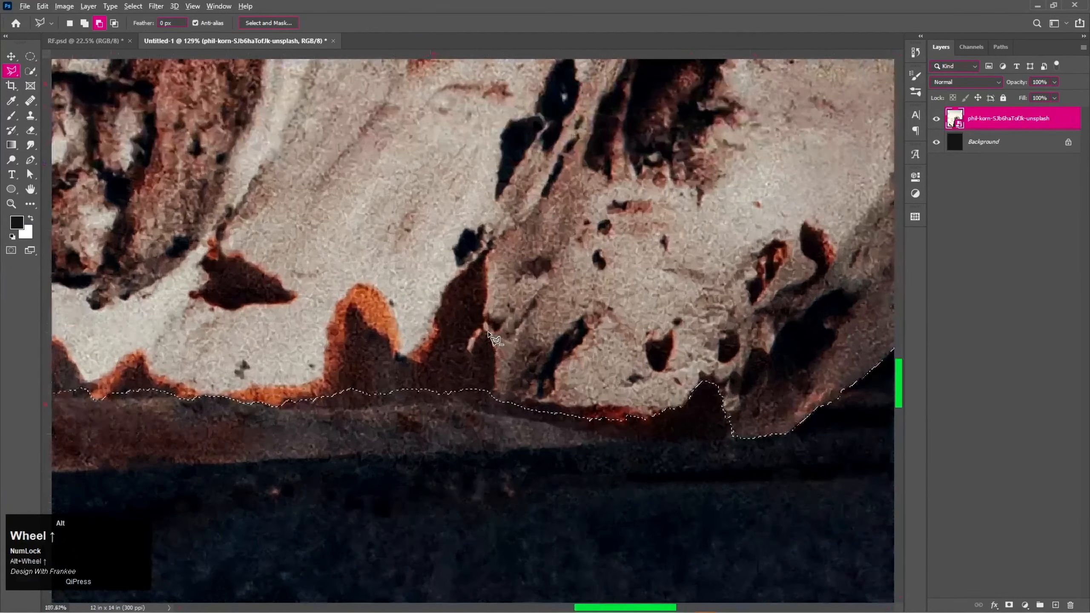
pyautogui.click(89, 23)
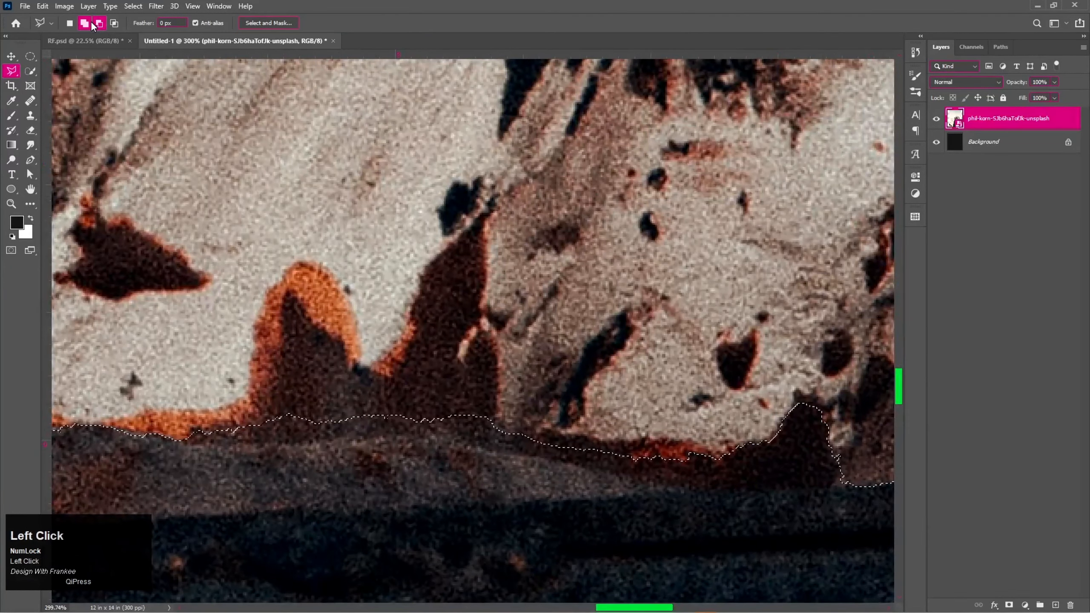
pyautogui.moveTo(343, 392)
pyautogui.mouseDown()
pyautogui.moveTo(401, 382)
pyautogui.moveTo(373, 379)
pyautogui.mouseUp()
pyautogui.scroll(-4, 373, 380)
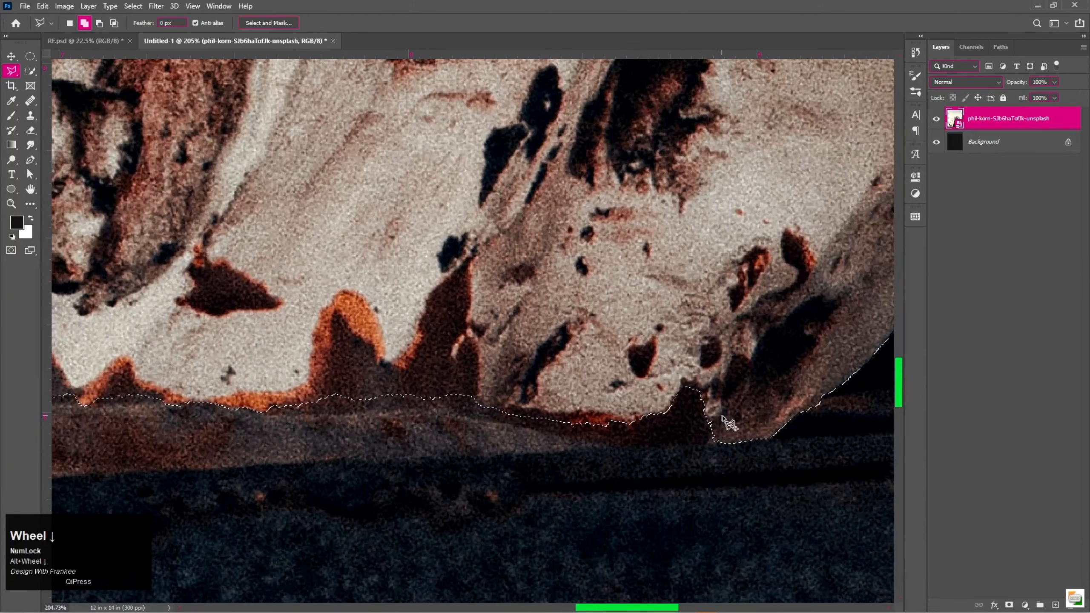
# Refine the selection along the underside of the jaw with the Quick Selection tool at a 14 px brush size.
pyautogui.click(31, 71)
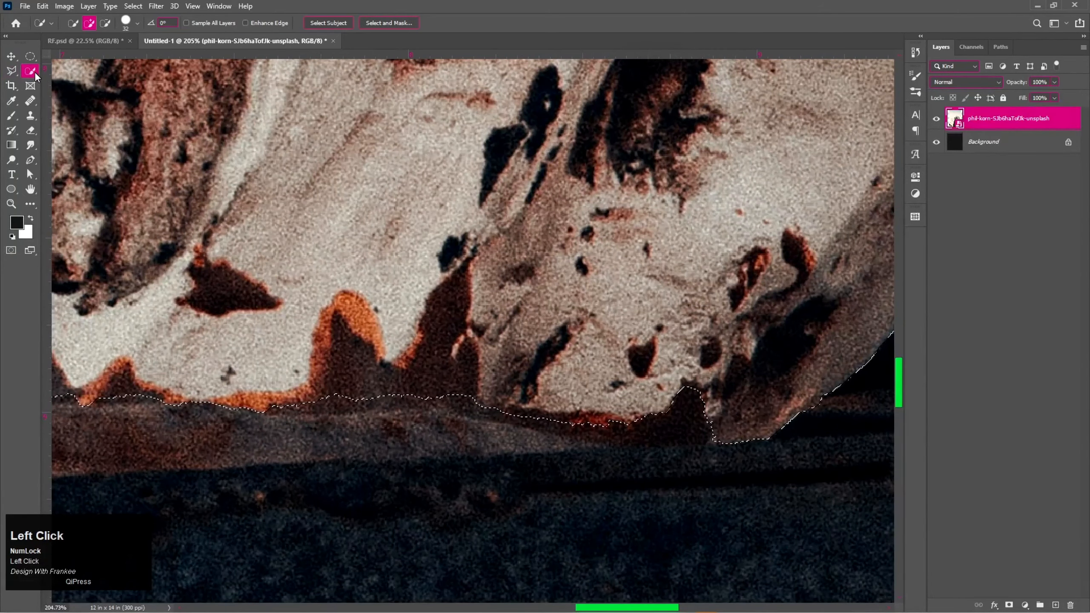
pyautogui.moveTo(730, 415); pyautogui.dragTo(736, 422)
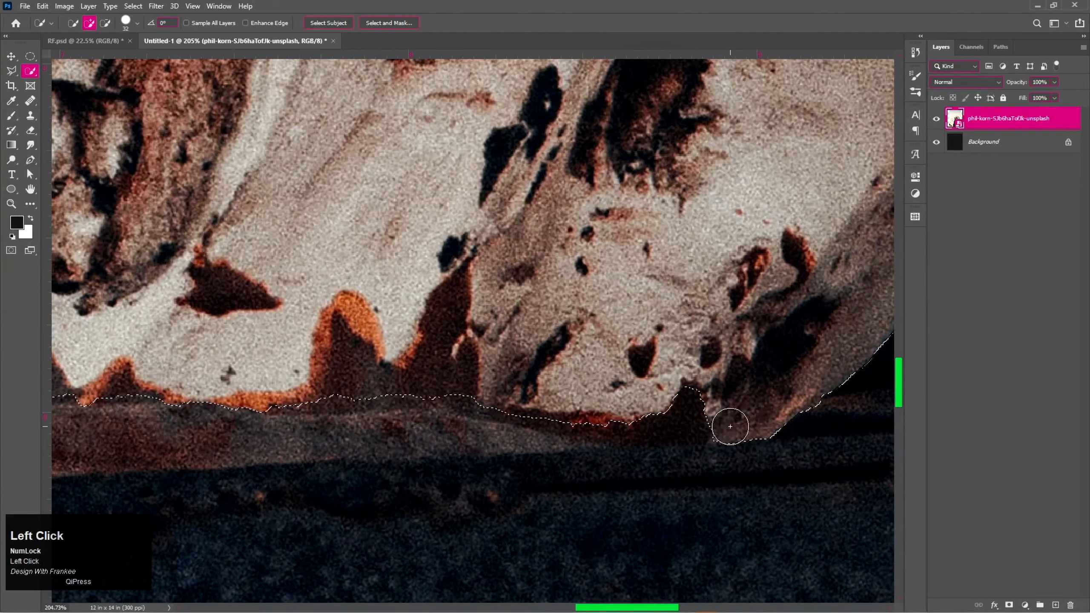
pyautogui.keyDown('alt'); pyautogui.rightClick(743, 411); pyautogui.keyUp('alt')
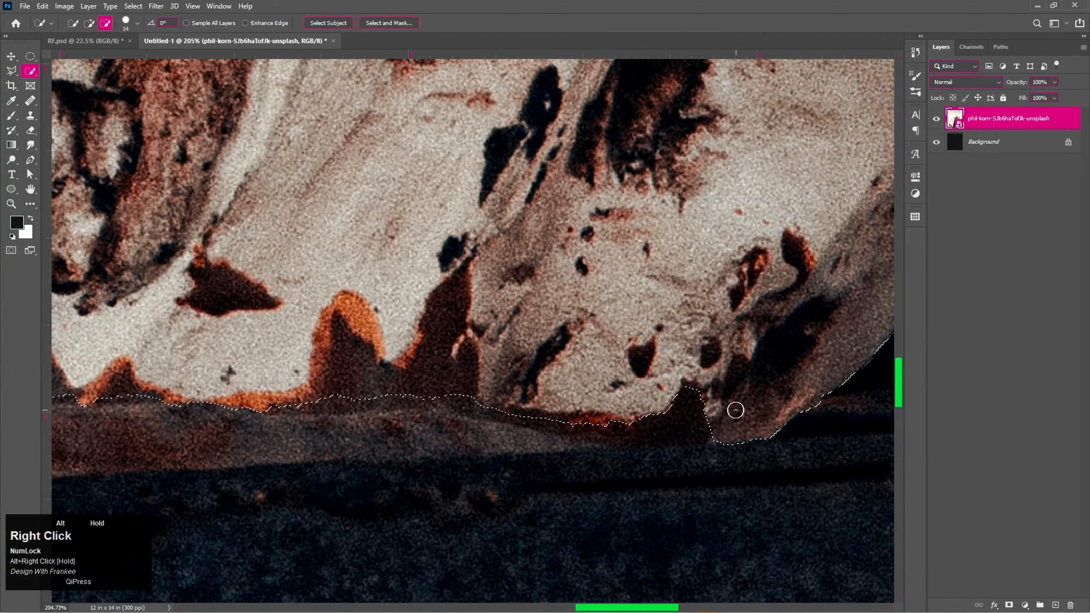
pyautogui.click(725, 433)
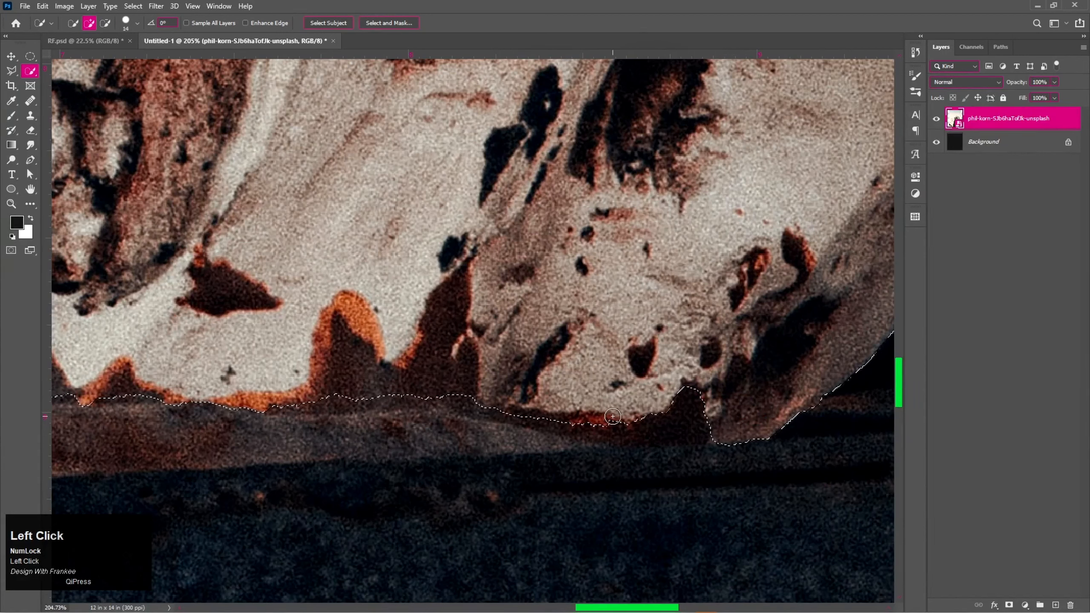
pyautogui.moveTo(575, 419); pyautogui.dragTo(523, 391)
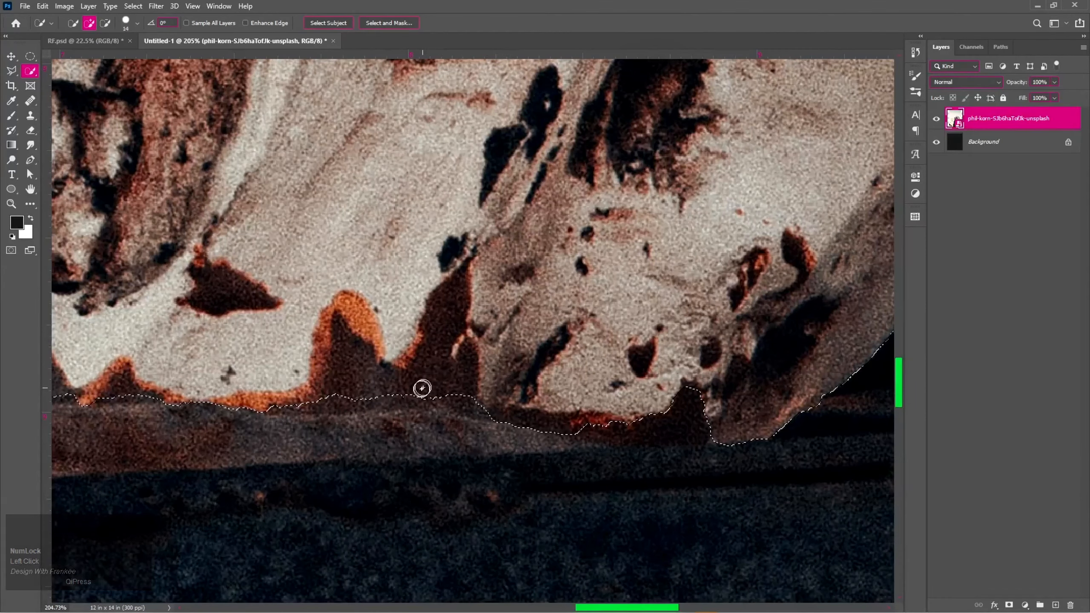
pyautogui.click(336, 388)
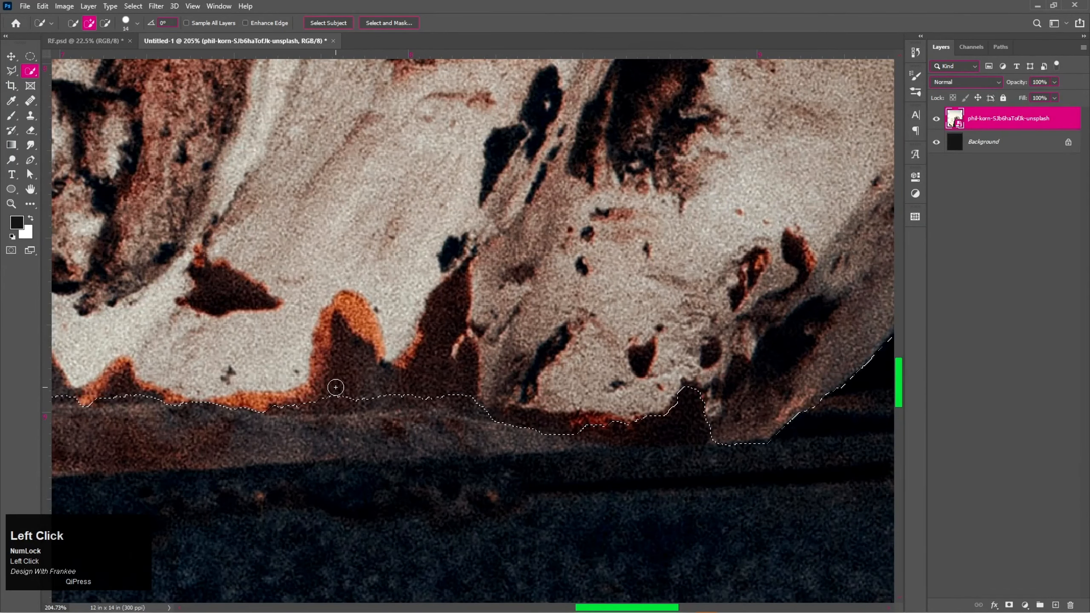
# Subtract the background patch with the dark post behind the skull's lower rear from the selection, using the Polygonal Lasso.
pyautogui.moveTo(712, 356); pyautogui.dragTo(388, 408)
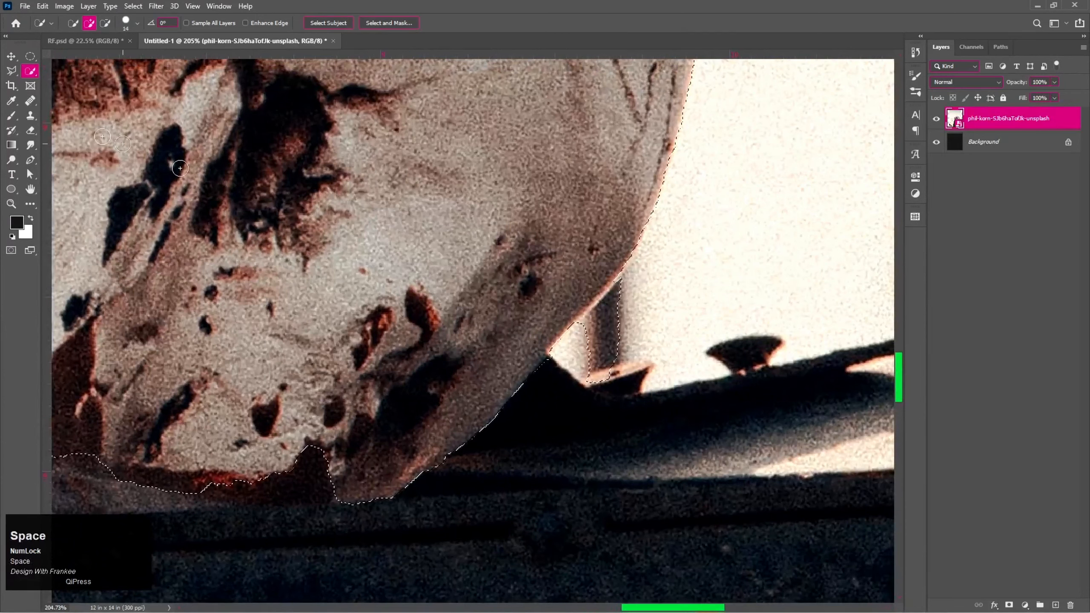
pyautogui.click(11, 72)
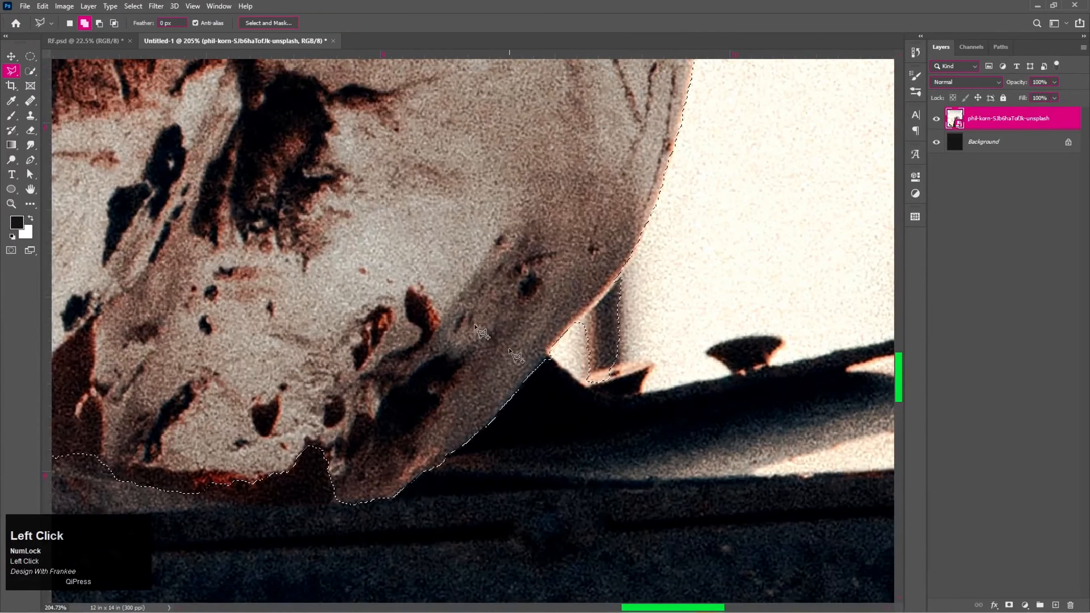
pyautogui.click(100, 23)
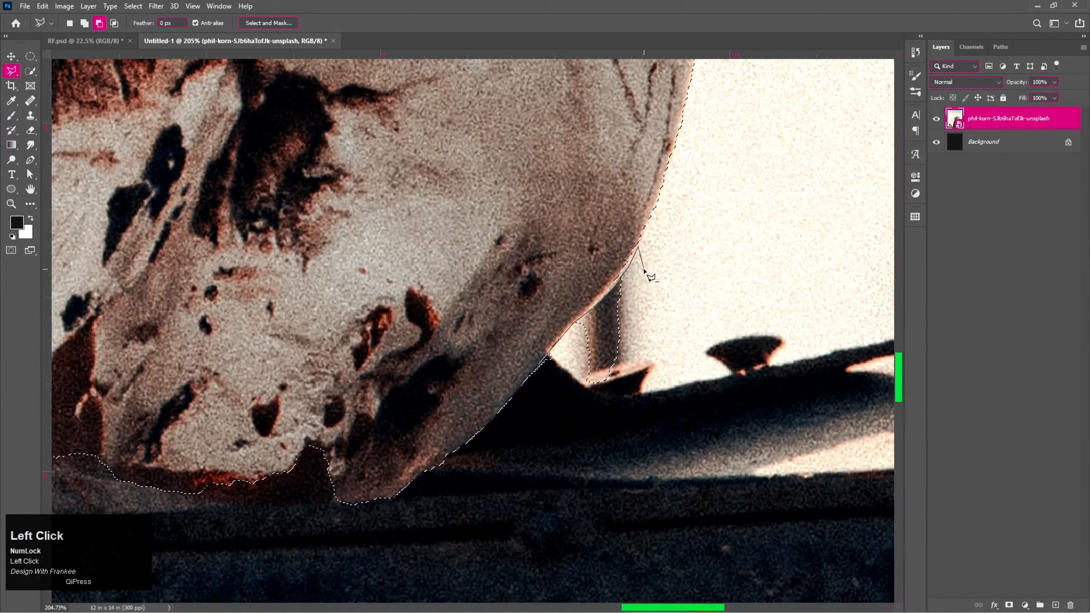
pyautogui.click(656, 384)
pyautogui.click(602, 421)
pyautogui.doubleClick(553, 403)
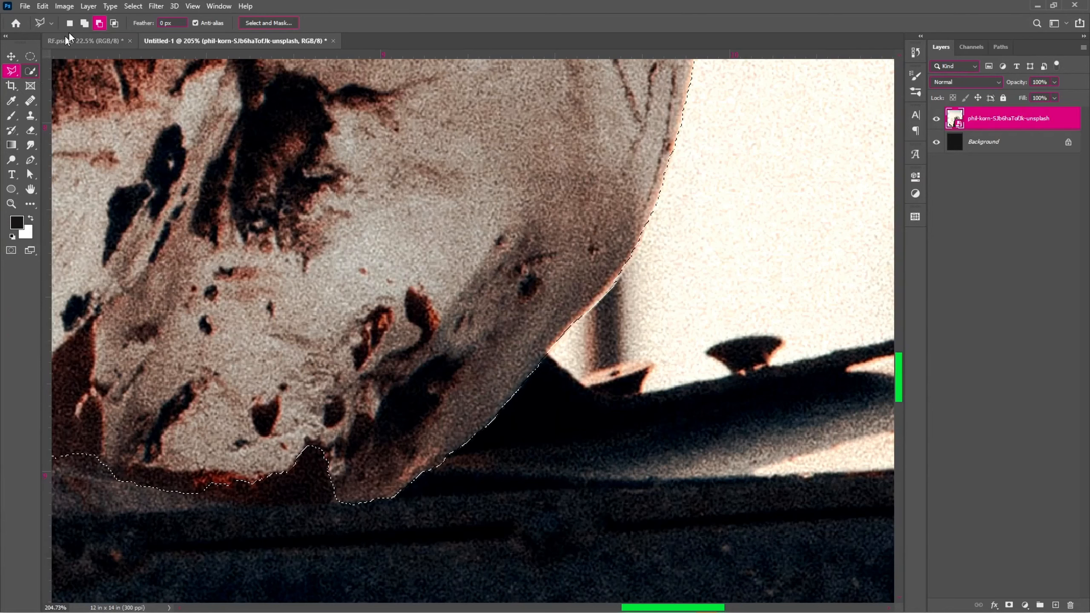
# Add the thin missed strip along the skull's lower rear curve to the selection with the Polygonal Lasso.
pyautogui.click(84, 22)
pyautogui.scroll(2, 669, 414)
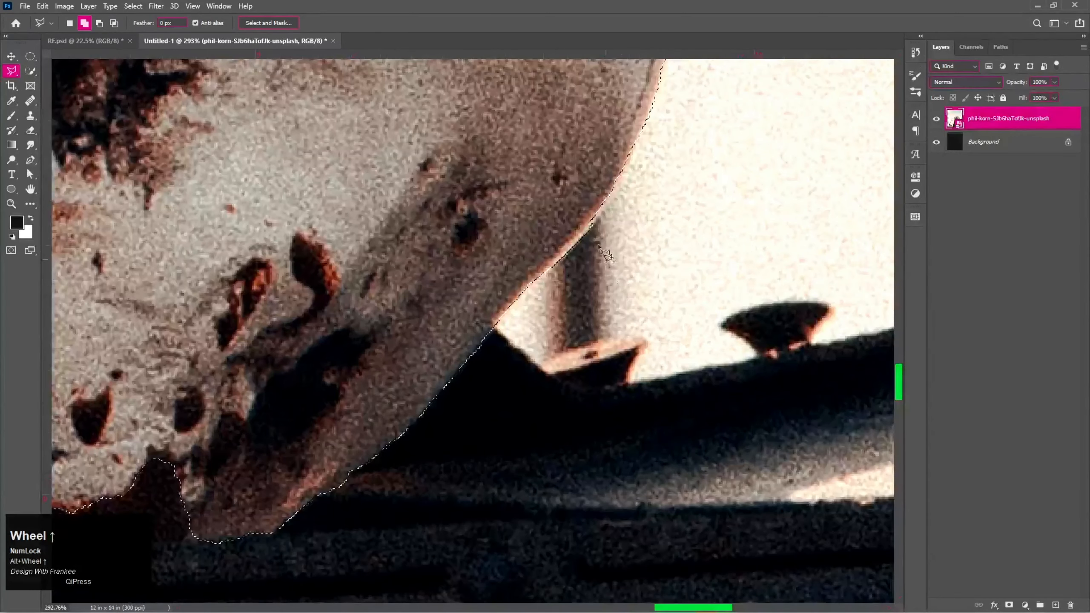
pyautogui.moveTo(598, 244); pyautogui.dragTo(613, 401)
pyautogui.click(653, 308)
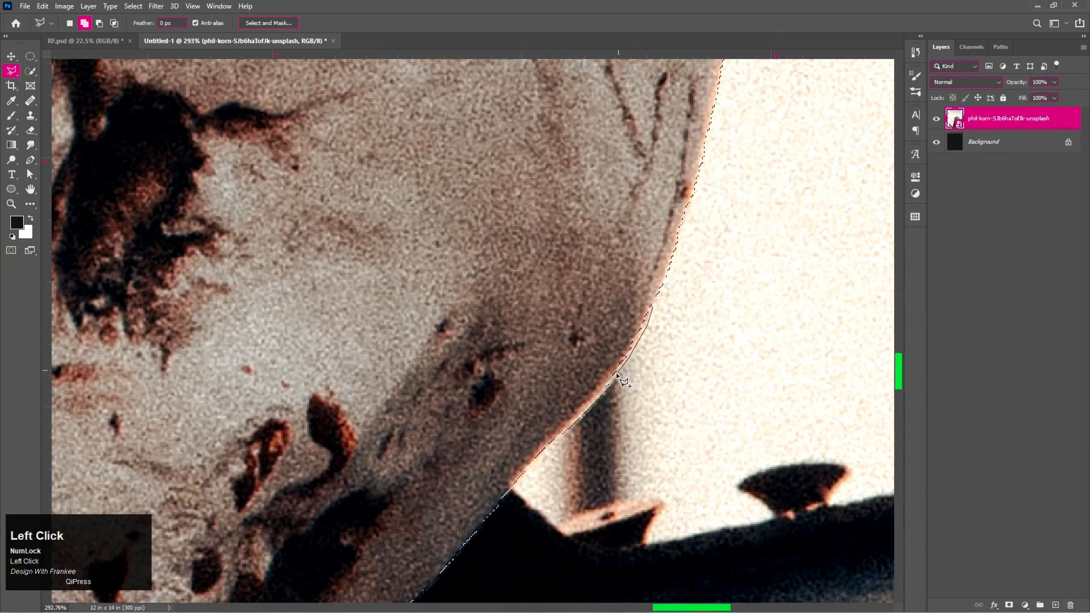
pyautogui.click(604, 391)
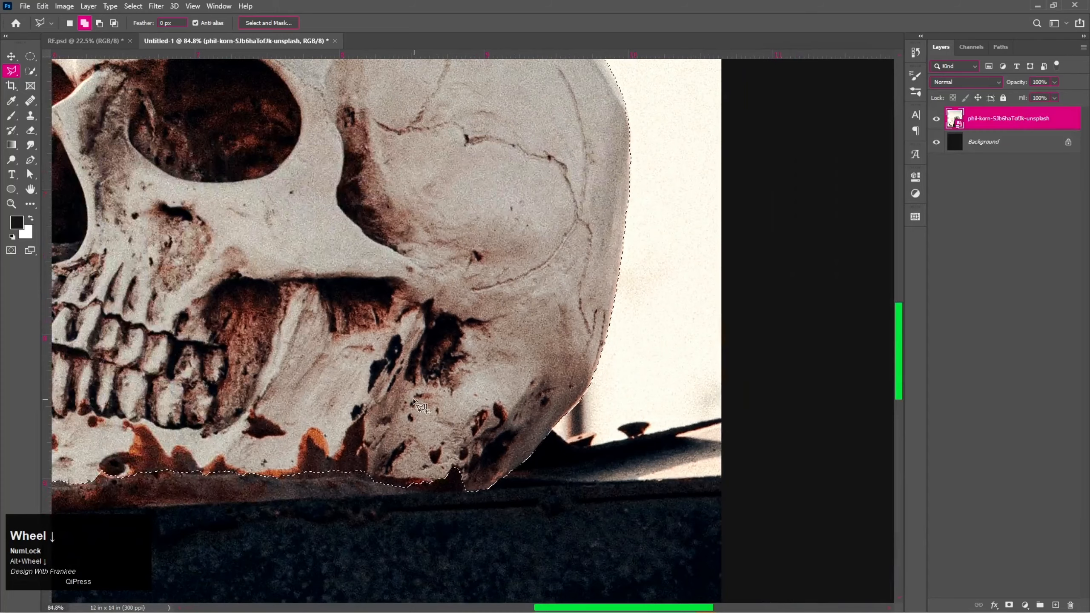
# Add the dark notch on the underside near the rear of the skull to the selection with a smooth lower edge.
pyautogui.scroll(2, 683, 367)
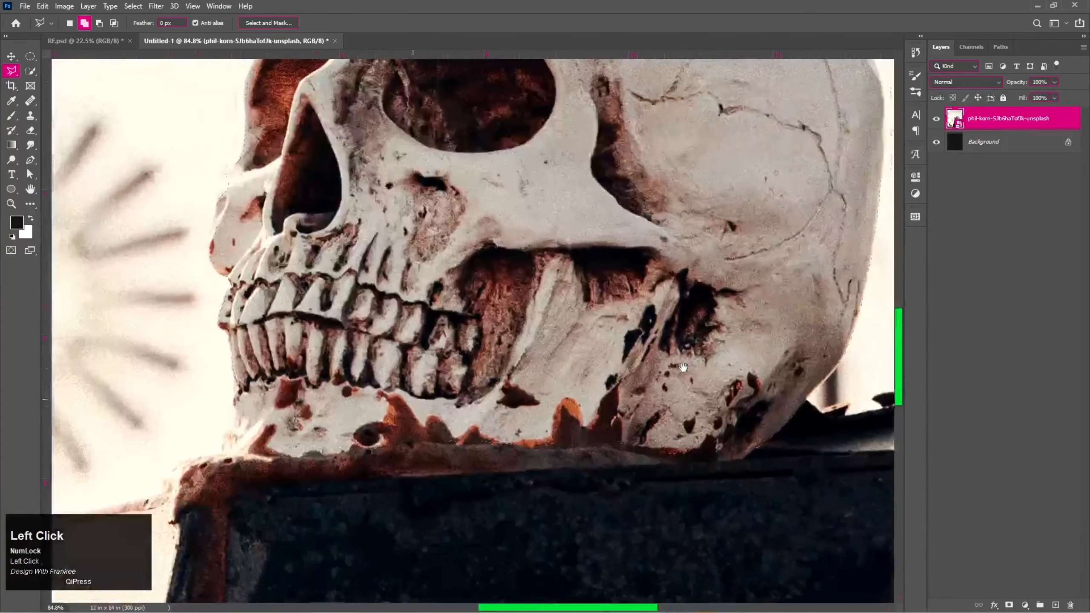
pyautogui.moveTo(666, 369); pyautogui.dragTo(683, 367)
pyautogui.scroll(3, 683, 367)
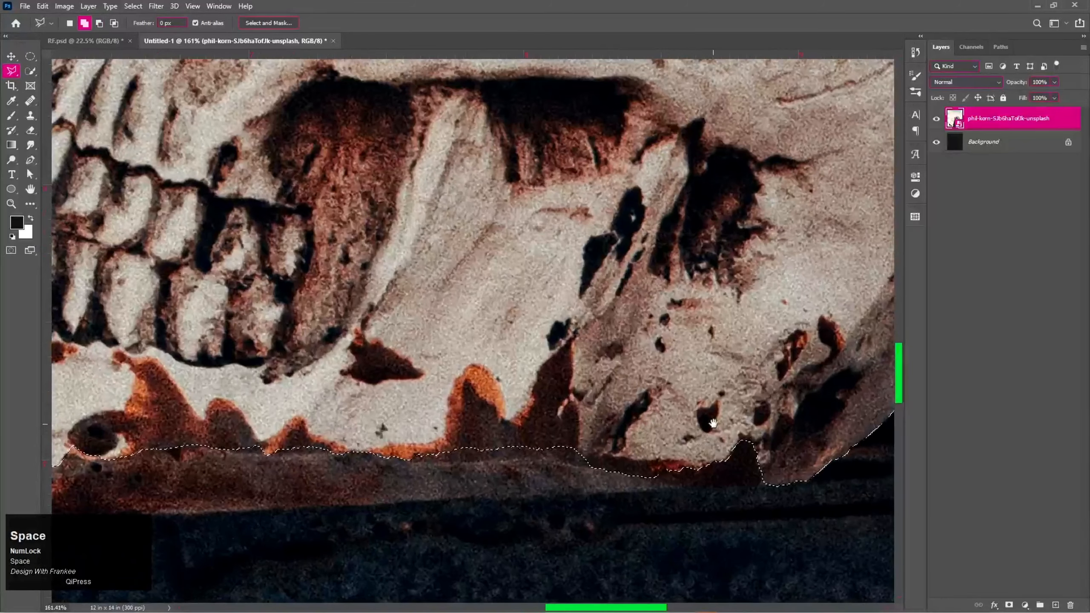
pyautogui.moveTo(634, 417); pyautogui.dragTo(505, 417)
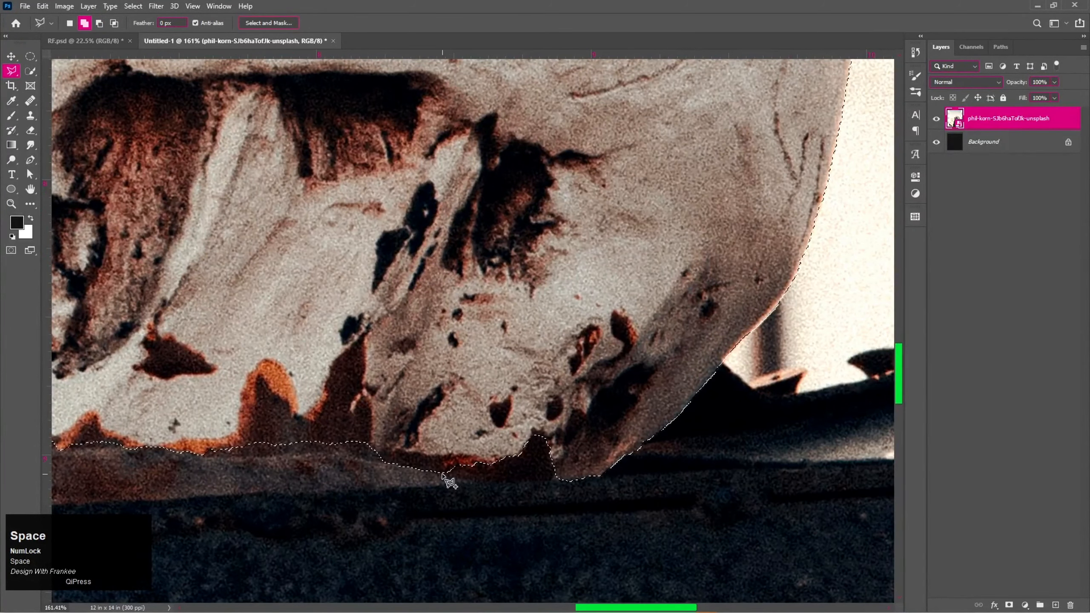
pyautogui.click(443, 473)
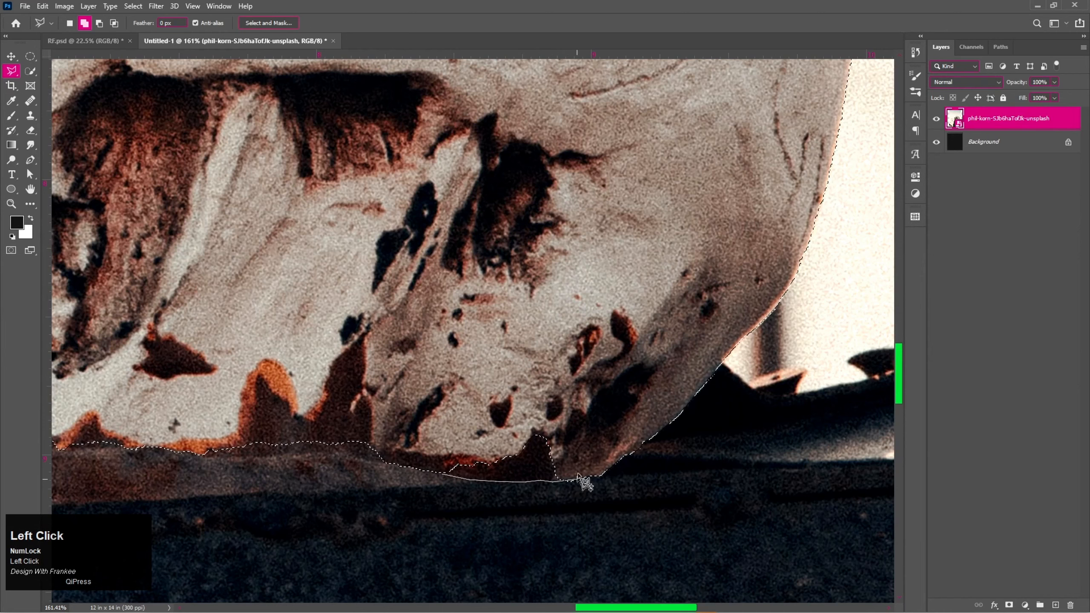
pyautogui.click(578, 480)
pyautogui.click(591, 415)
pyautogui.click(479, 394)
pyautogui.click(430, 429)
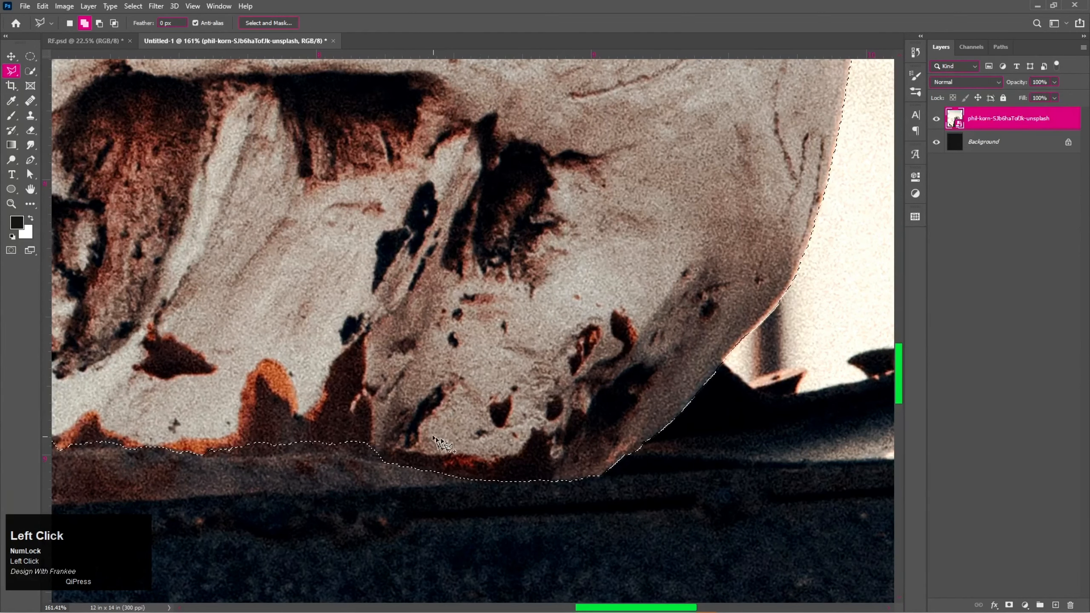
# Add the missed outer edge of the far cheekbone beside the nose to the selection.
pyautogui.scroll(-2, 434, 426)
pyautogui.scroll(-1, 442, 425)
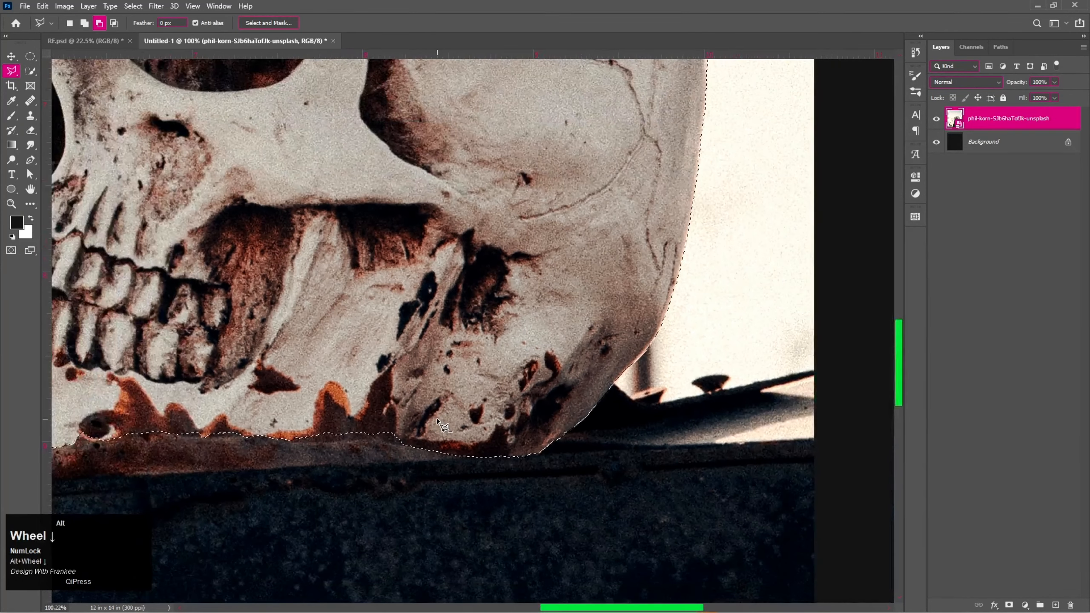
pyautogui.scroll(-4, 438, 421)
pyautogui.scroll(8, 188, 374)
pyautogui.moveTo(139, 111); pyautogui.dragTo(254, 339)
pyautogui.click(254, 294)
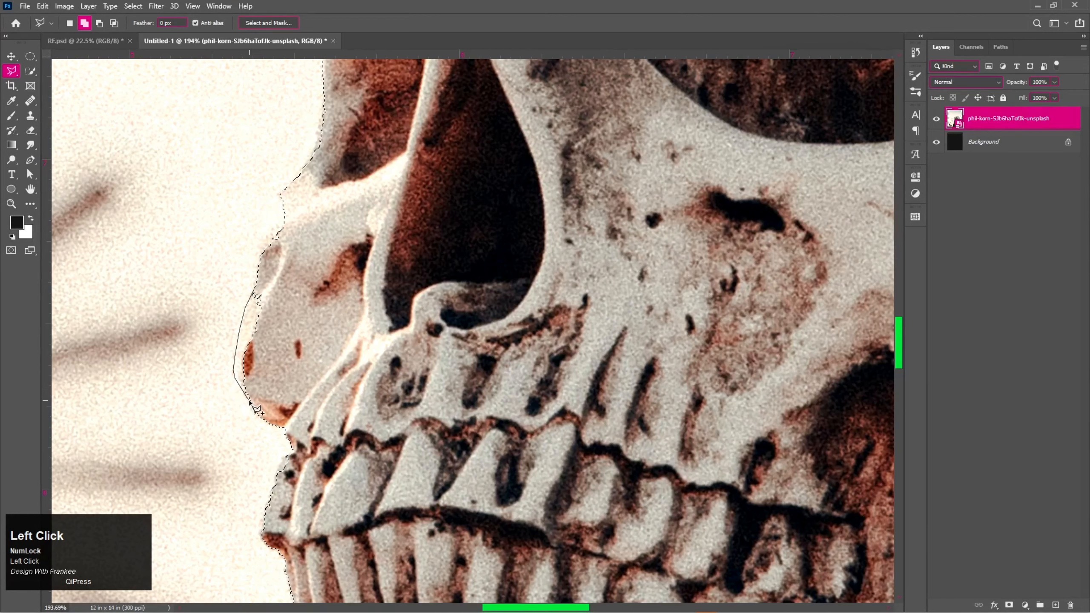
pyautogui.click(269, 393)
pyautogui.click(282, 356)
pyautogui.click(290, 303)
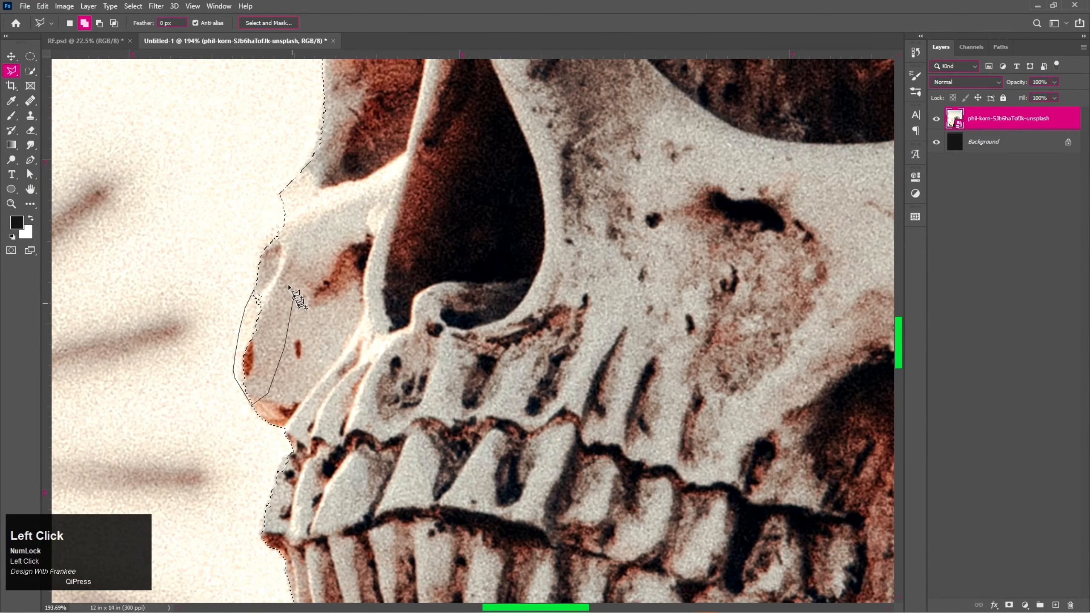
pyautogui.doubleClick(284, 269)
# Smooth the selection outline at the small dent just above the far cheekbone's bulge by adding a small area.
pyautogui.keyDown('alt'); pyautogui.scroll(2, 370, 265); pyautogui.keyUp('alt')
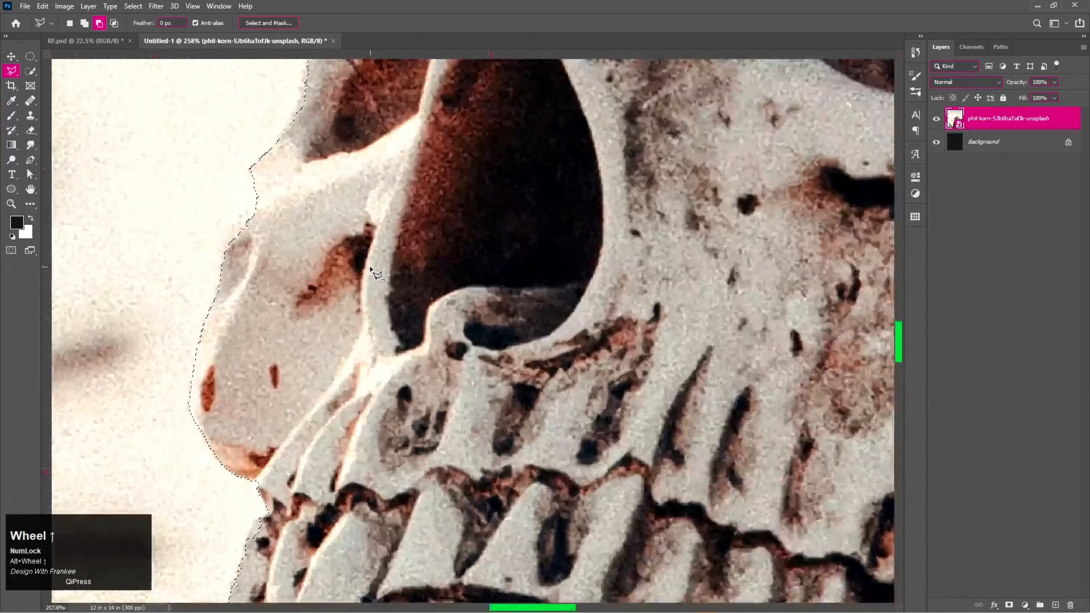
pyautogui.keyDown('alt'); pyautogui.scroll(3, 370, 267); pyautogui.keyUp('alt')
pyautogui.moveTo(284, 244); pyautogui.dragTo(374, 386)
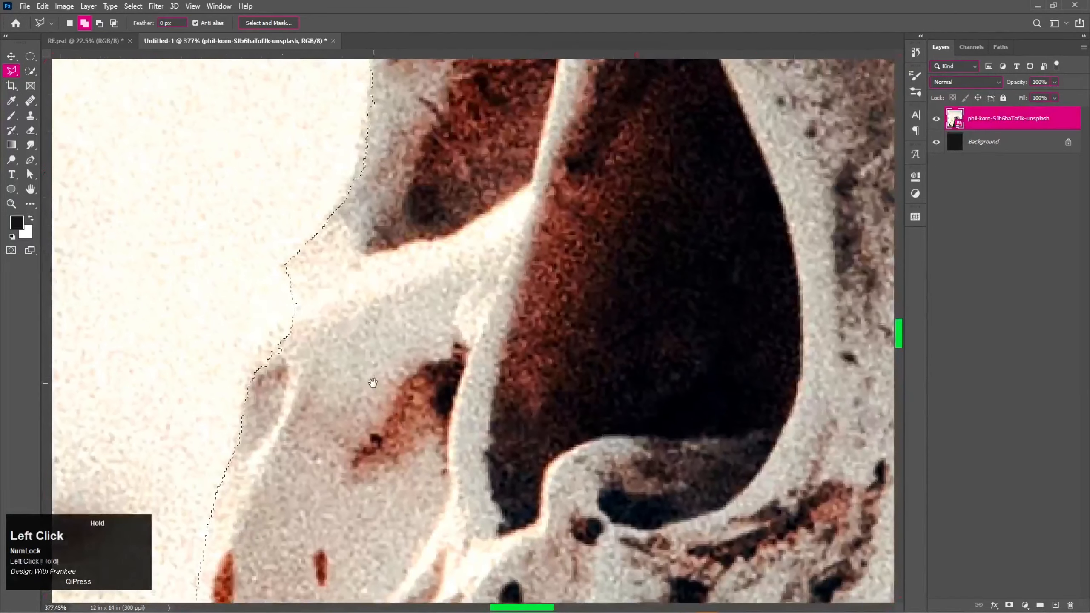
pyautogui.click(279, 342)
pyautogui.click(257, 371)
pyautogui.click(279, 382)
pyautogui.click(280, 342)
# Mask the photo layer with the skull selection and convert the masked layer to a Smart Object.
pyautogui.keyDown('alt'); pyautogui.scroll(-10, 429, 346); pyautogui.keyUp('alt')
pyautogui.moveTo(657, 319)
pyautogui.mouseDown()
pyautogui.moveTo(445, 288)
pyautogui.moveTo(445, 299)
pyautogui.mouseUp()
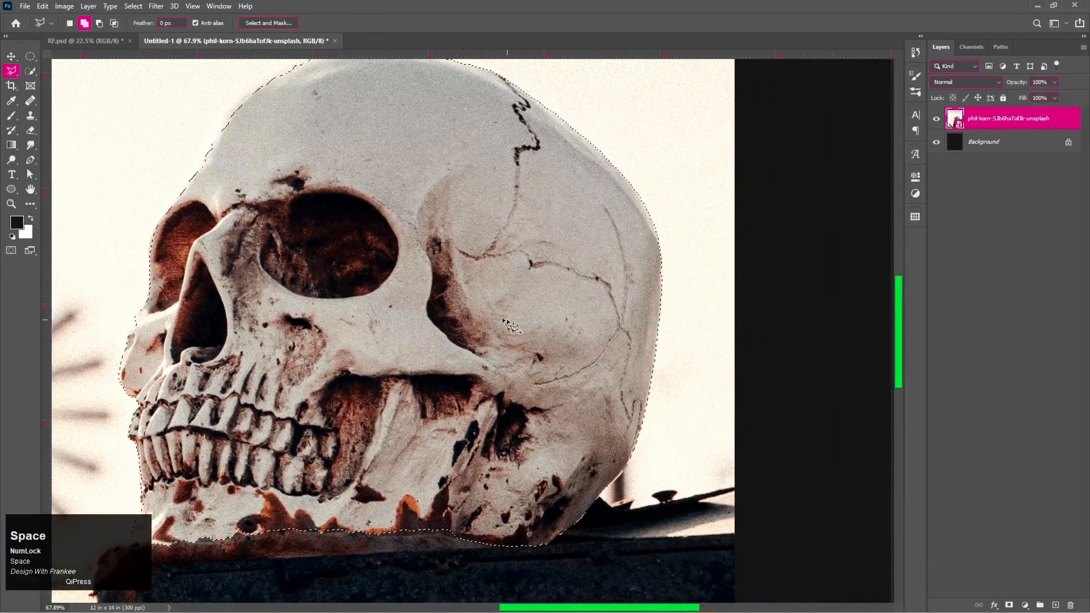
pyautogui.keyDown('alt'); pyautogui.scroll(-1, 507, 320); pyautogui.keyUp('alt')
pyautogui.press('v')
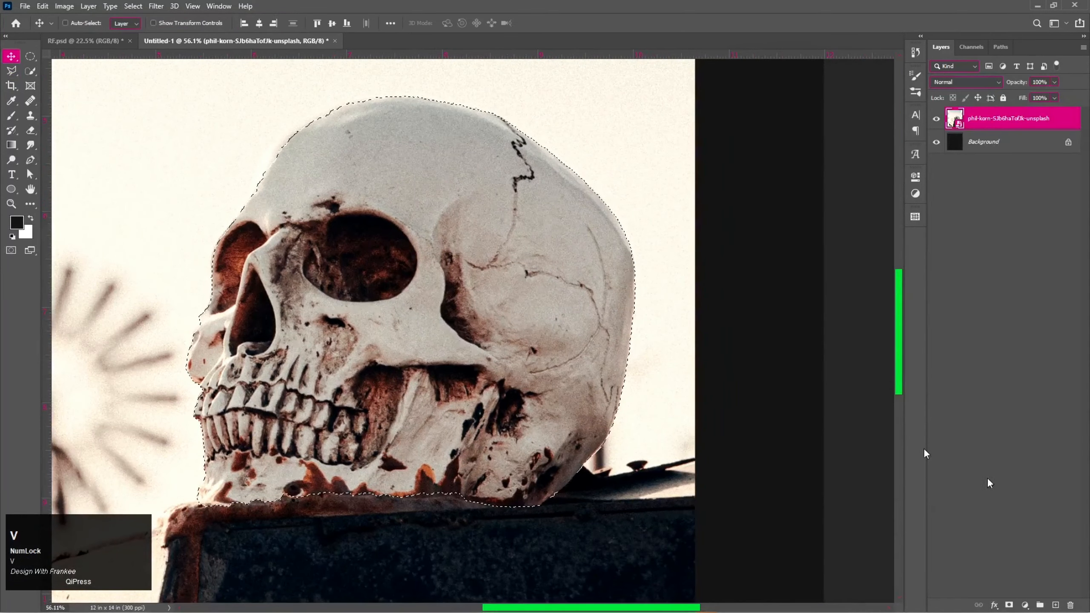
pyautogui.click(1009, 604)
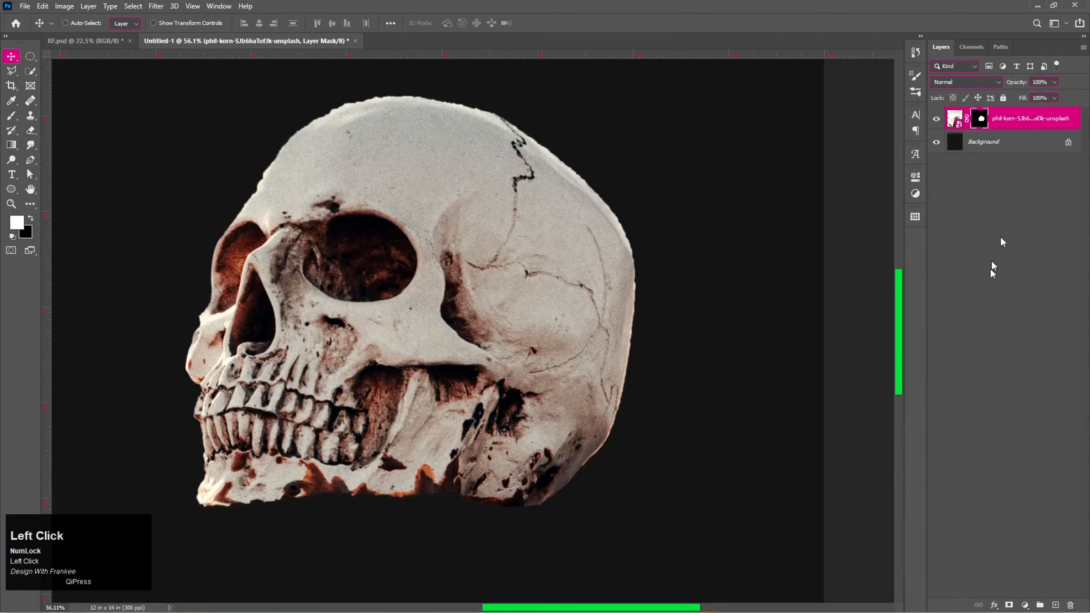
pyautogui.rightClick(1003, 123)
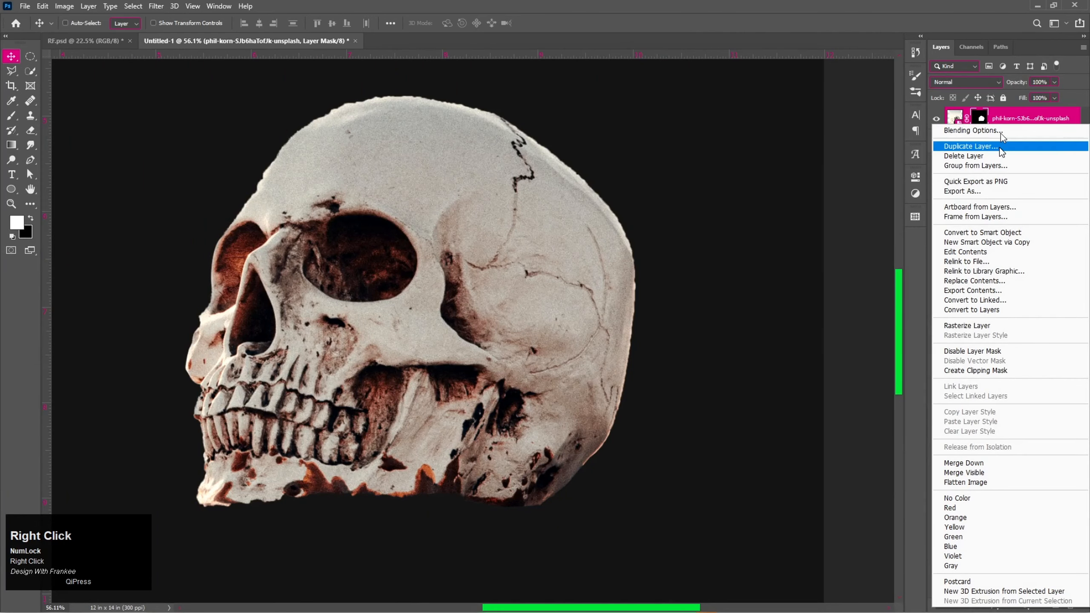
pyautogui.click(997, 233)
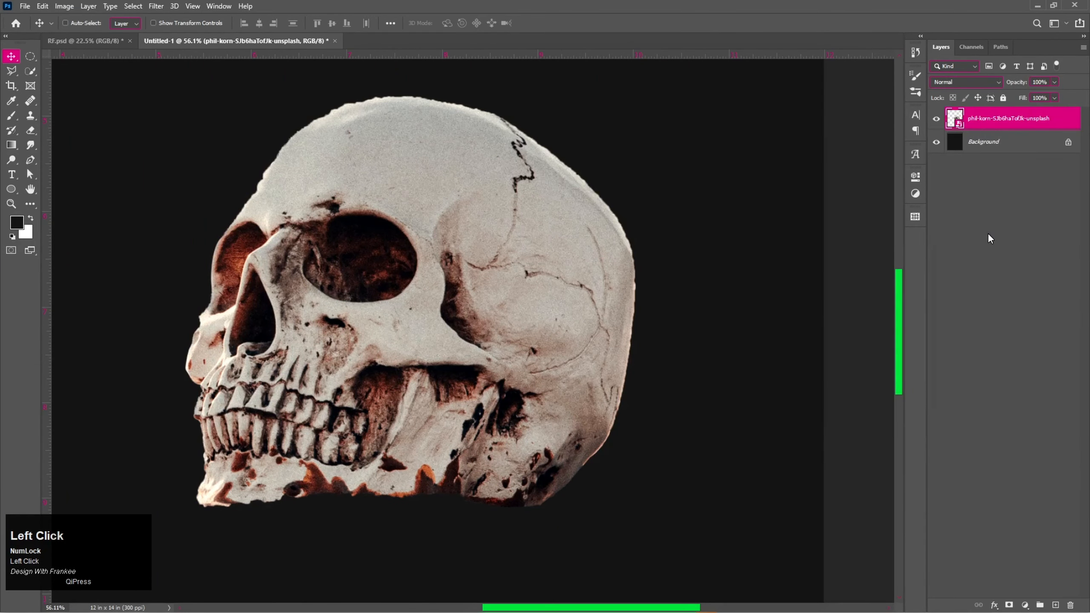
# Scale the skull up proportionally to about 169% and position it near the middle of the canvas.
pyautogui.hotkey('ctrl', '0')
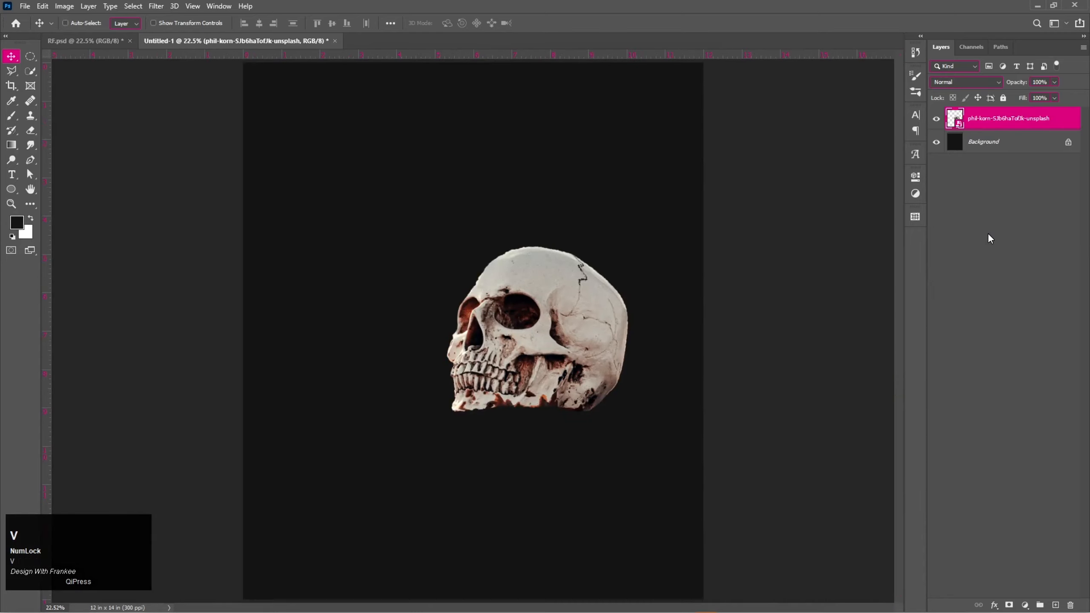
pyautogui.moveTo(551, 334); pyautogui.dragTo(495, 327)
pyautogui.hotkey('ctrl', 't')
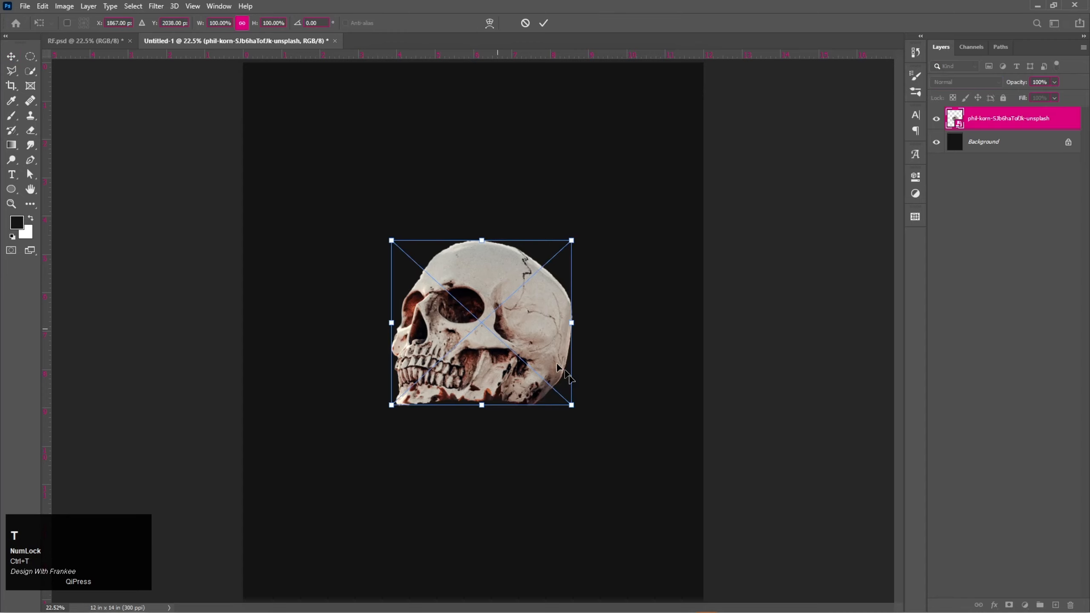
pyautogui.moveTo(574, 409); pyautogui.dragTo(626, 473)
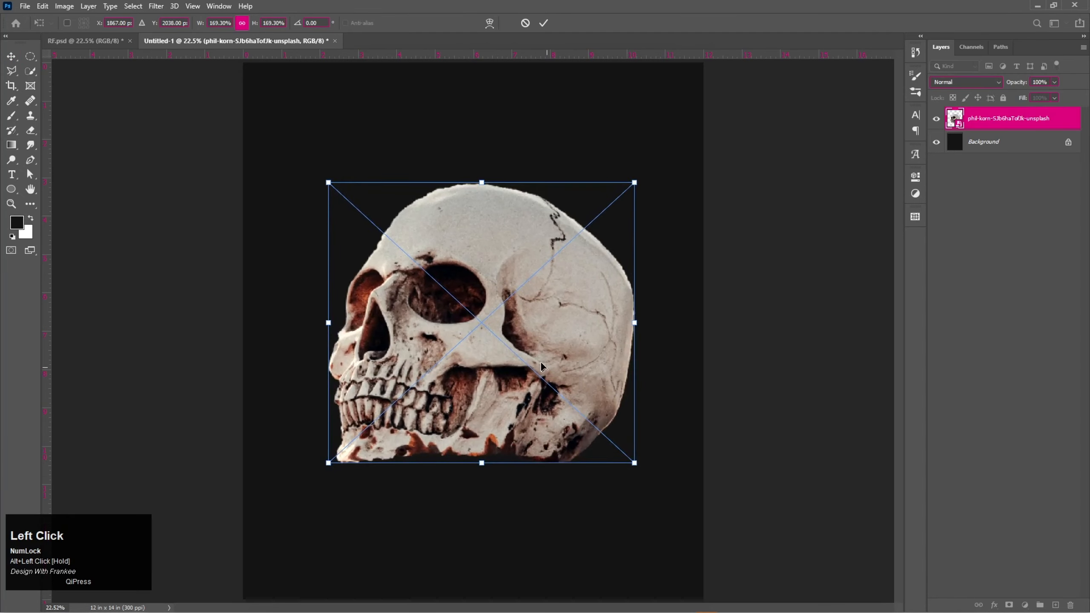
pyautogui.moveTo(544, 365)
pyautogui.mouseDown()
pyautogui.moveTo(535, 323)
pyautogui.moveTo(533, 376)
pyautogui.mouseUp()
pyautogui.doubleClick(533, 376)
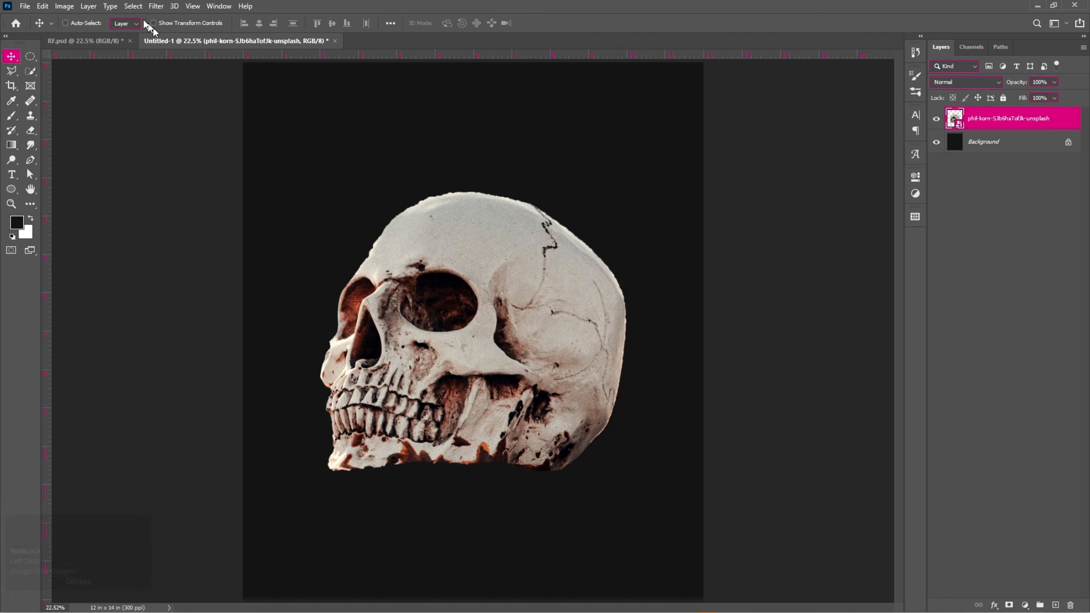
# Apply a Threshold adjustment at level 128 to the skull layer.
pyautogui.click(72, 6)
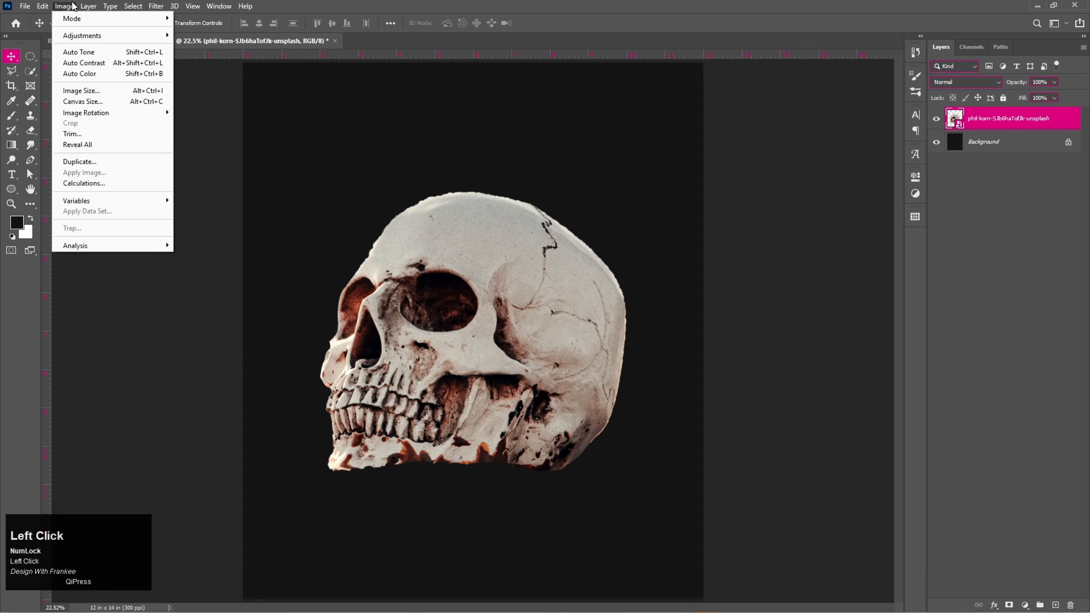
pyautogui.moveTo(84, 36)
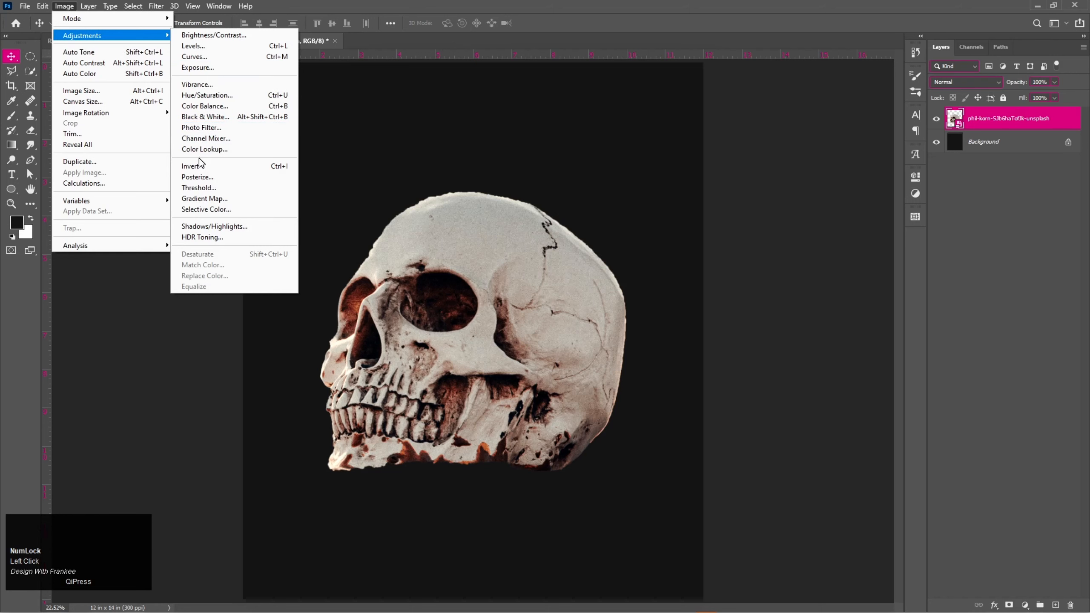
pyautogui.click(204, 187)
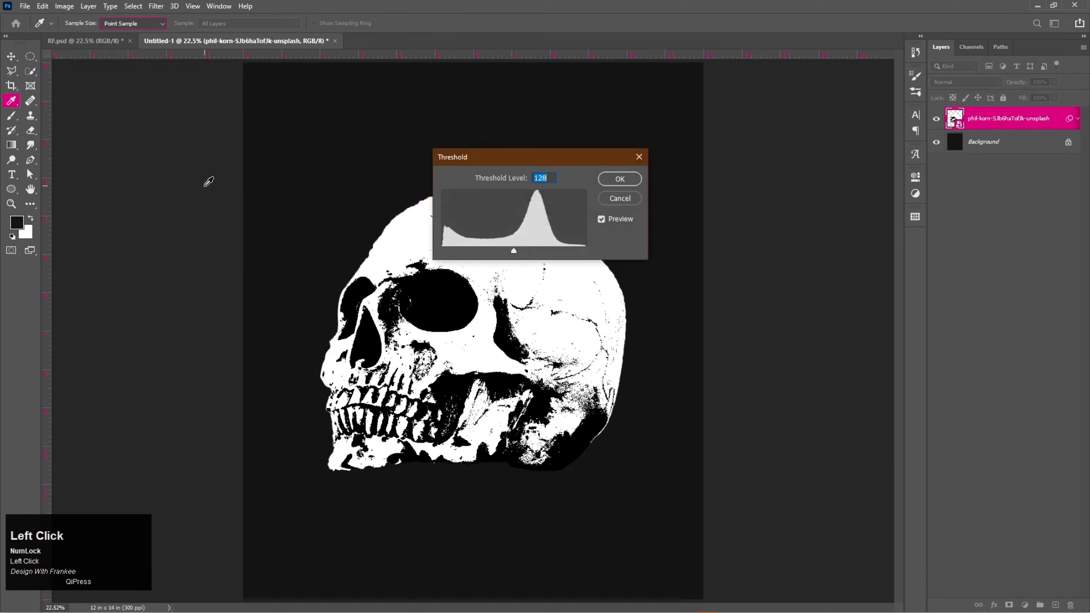
pyautogui.moveTo(544, 162); pyautogui.dragTo(743, 140)
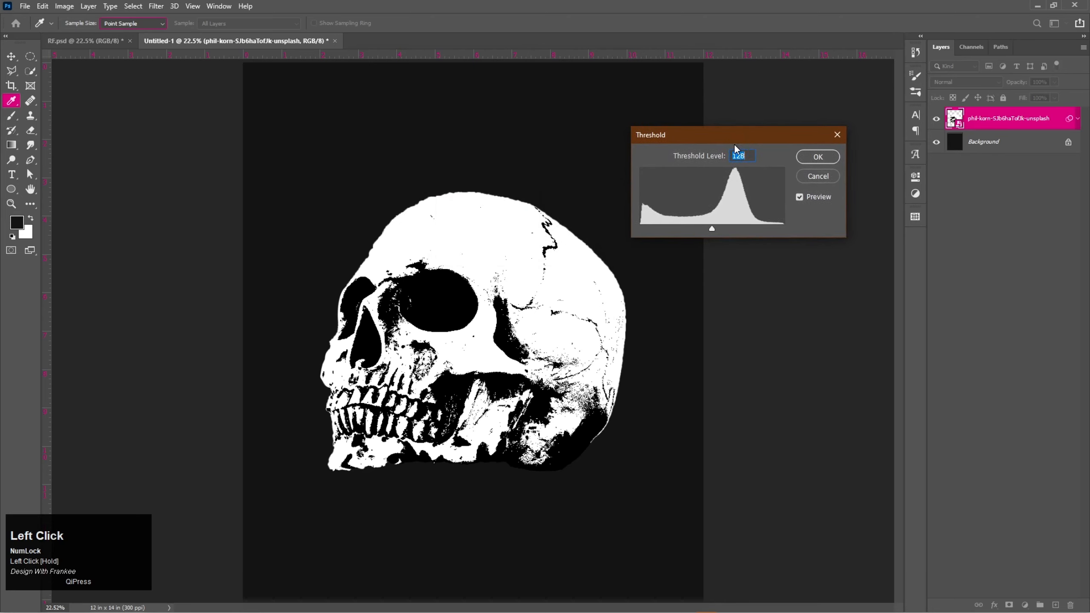
pyautogui.click(817, 158)
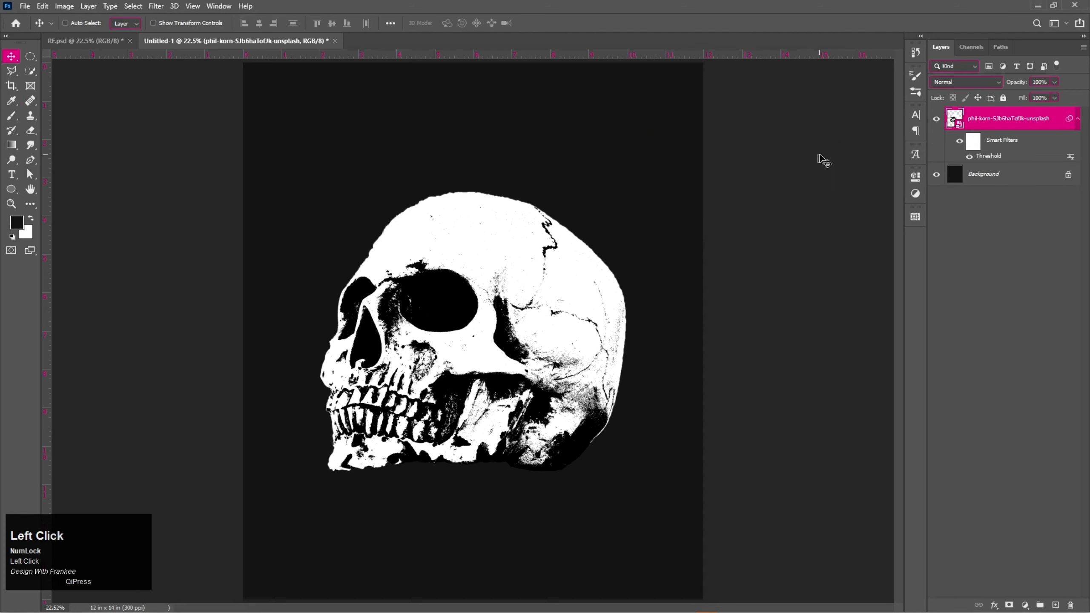
# Select the skull's white areas by Color Range with fuzziness 31 and turn the selection into a layer mask.
pyautogui.click(128, 10)
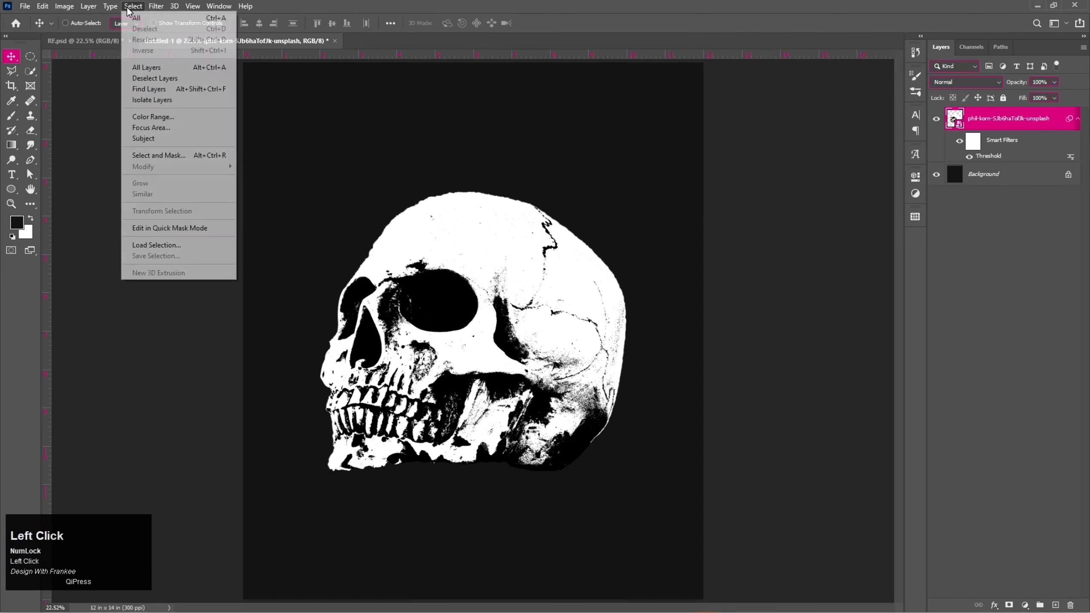
pyautogui.click(161, 117)
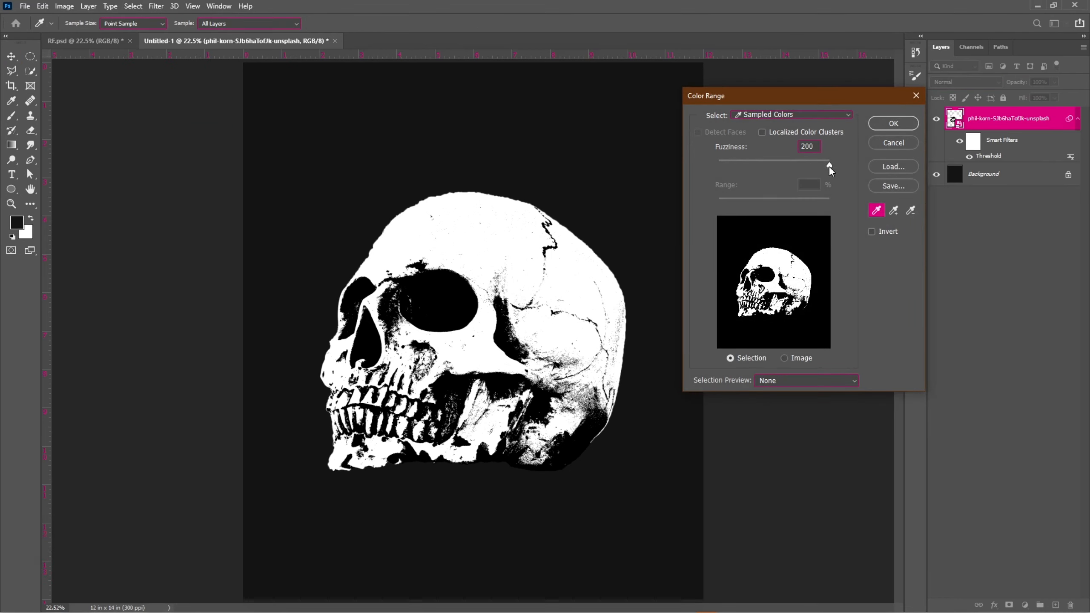
pyautogui.moveTo(817, 146); pyautogui.dragTo(777, 145)
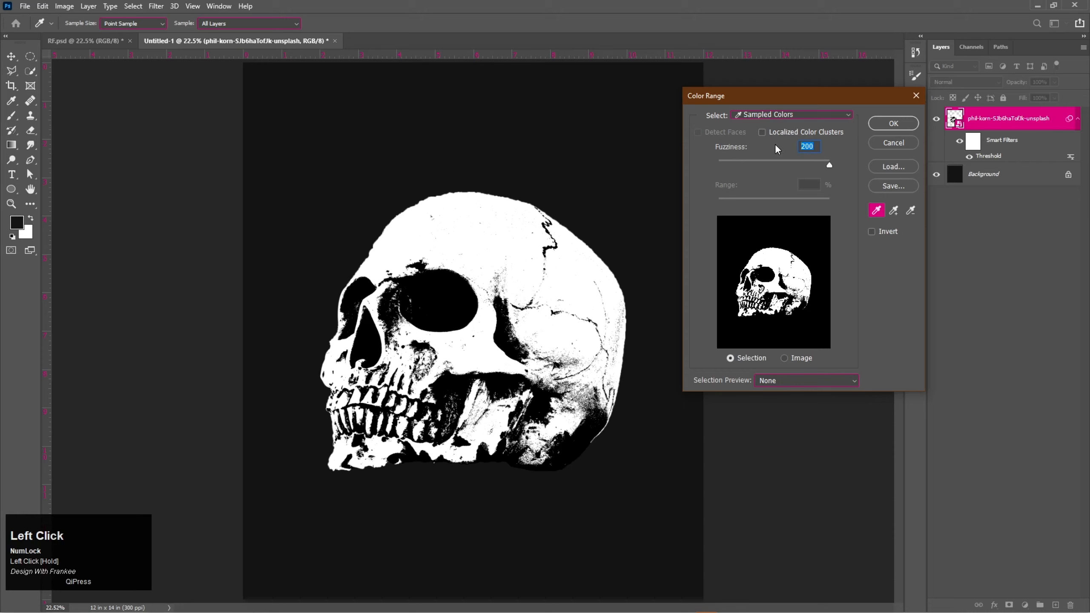
pyautogui.write('31')
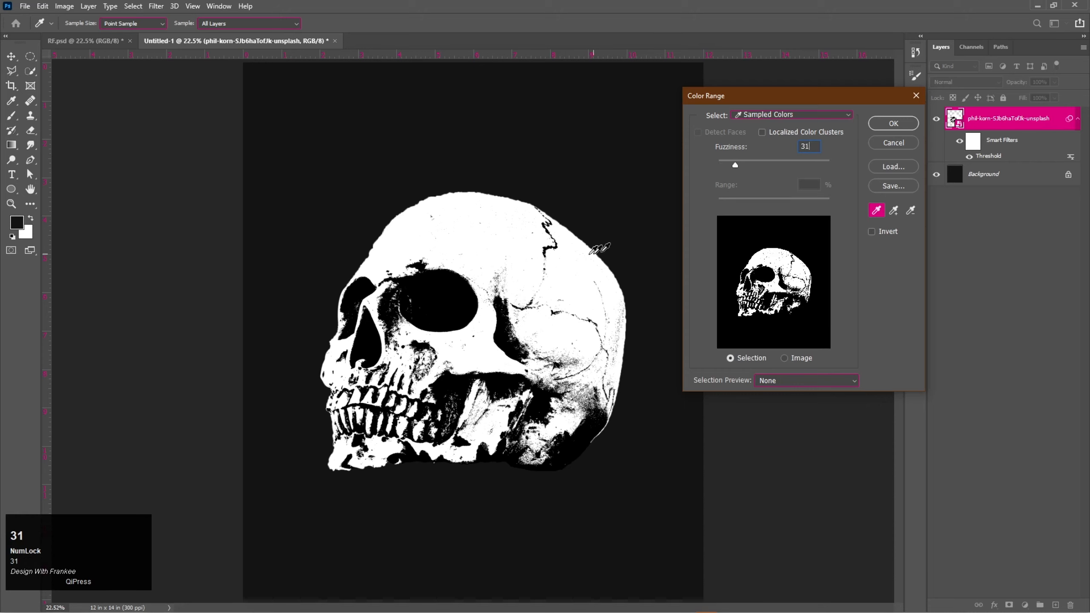
pyautogui.click(485, 359)
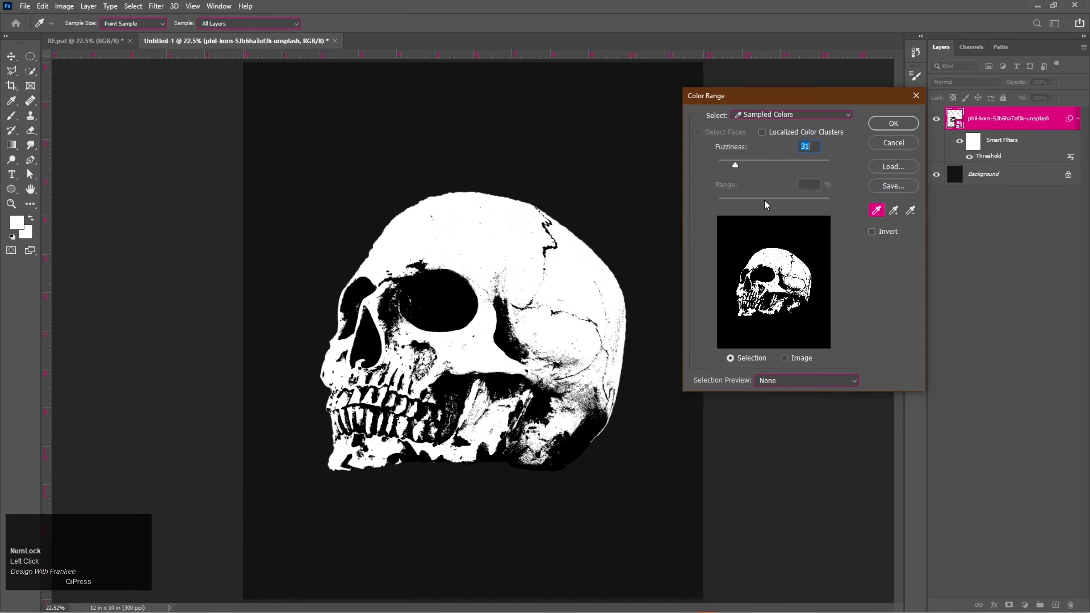
pyautogui.click(894, 123)
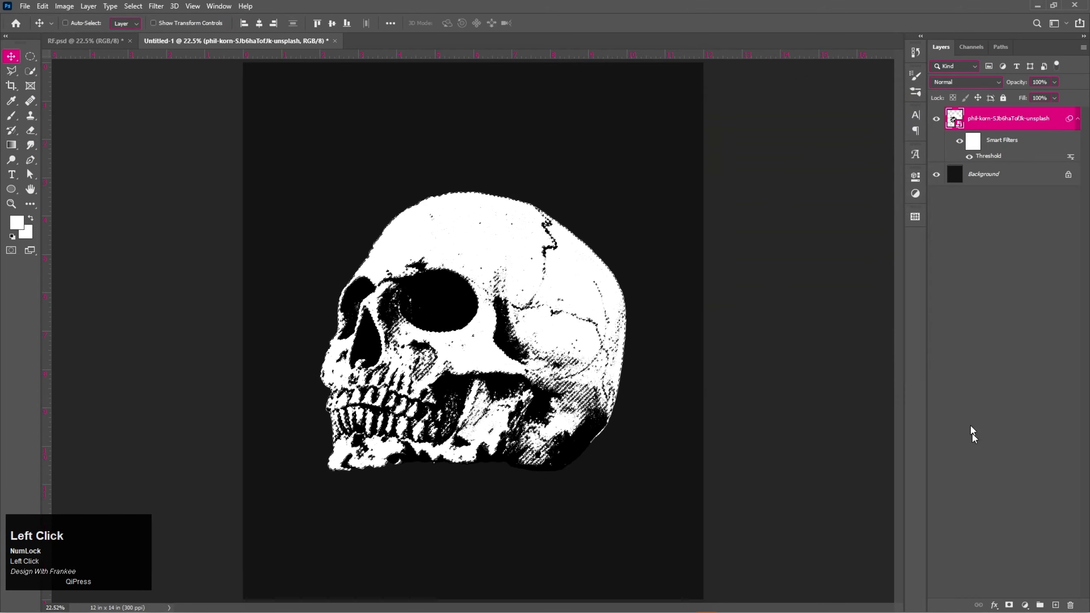
pyautogui.click(1010, 605)
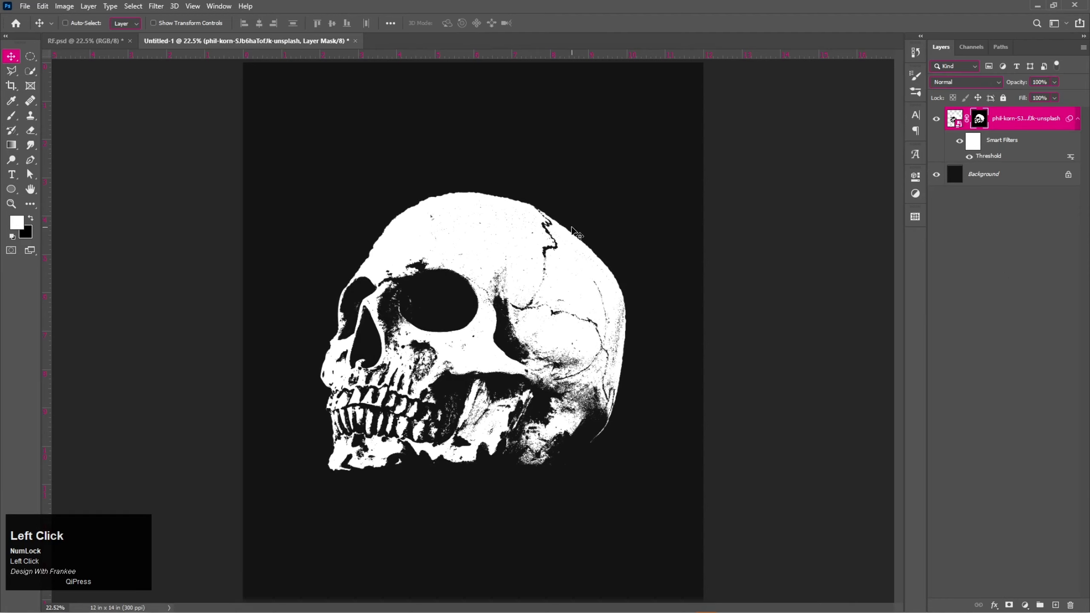
# Place the CC colour palette image from the project folder and scale it down into the canvas's upper-left corner.
pyautogui.moveTo(569, 609)
pyautogui.click(496, 610)
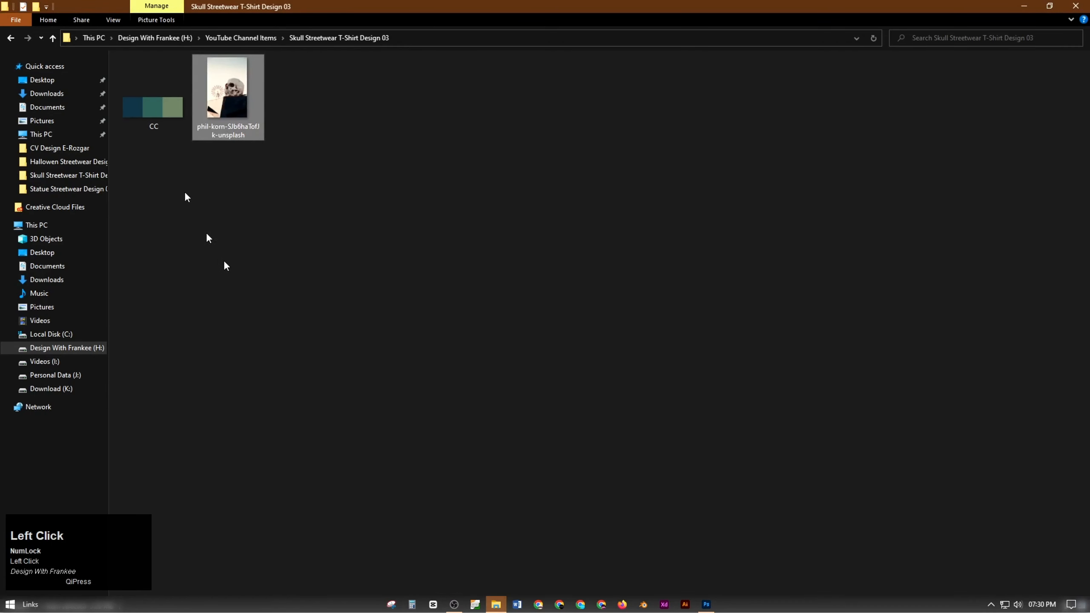
pyautogui.moveTo(156, 101); pyautogui.dragTo(522, 316)
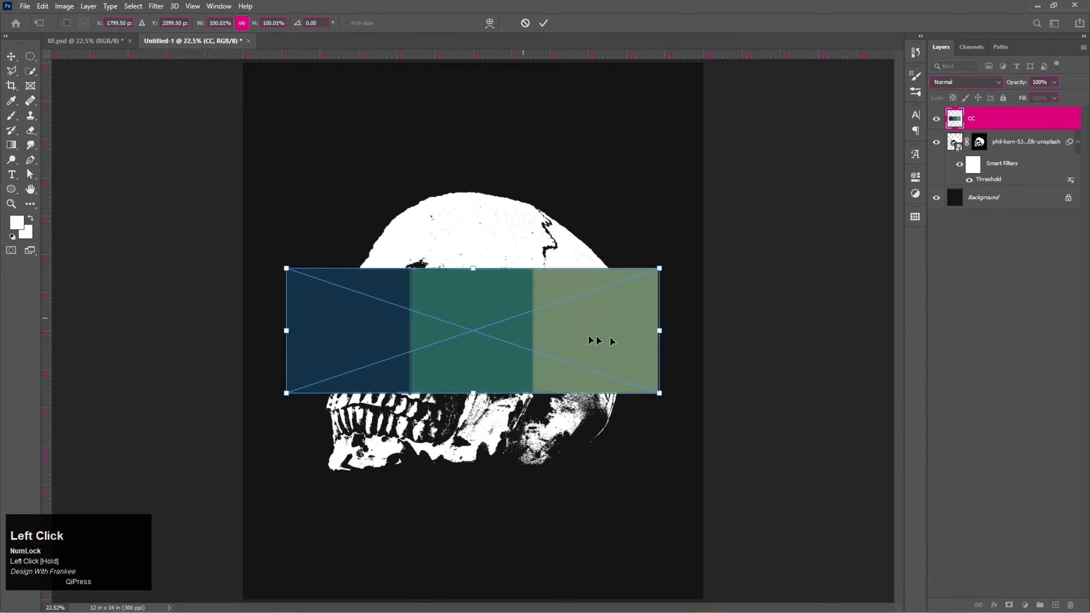
pyautogui.moveTo(658, 330); pyautogui.dragTo(366, 126)
pyautogui.doubleClick(493, 333)
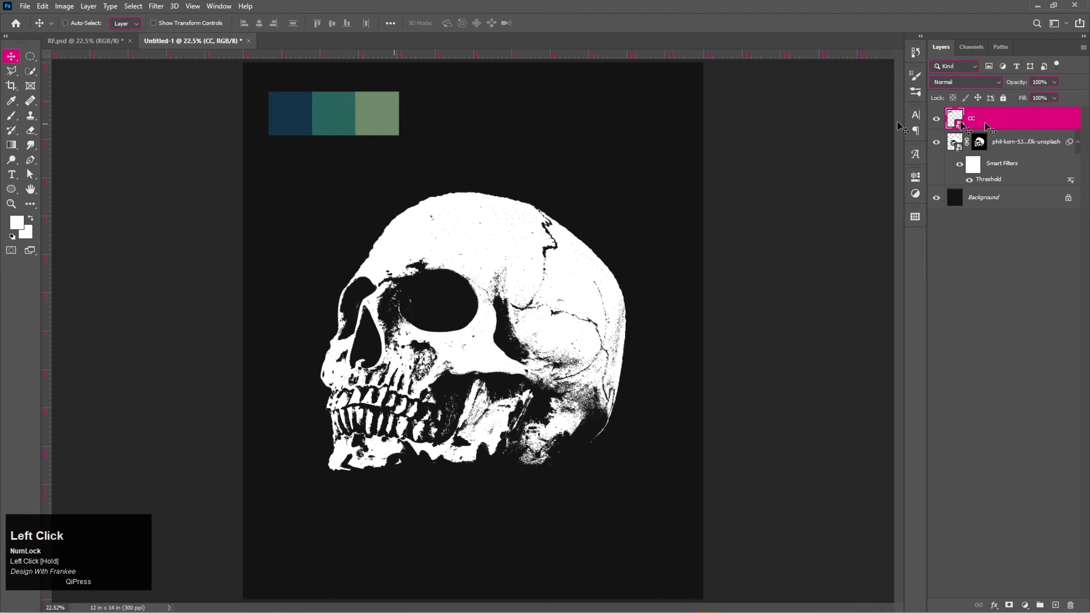
# Give the masked skull layer a Color Overlay in the palette's dark blue, #173746, and collapse its effects list.
pyautogui.rightClick(1028, 140)
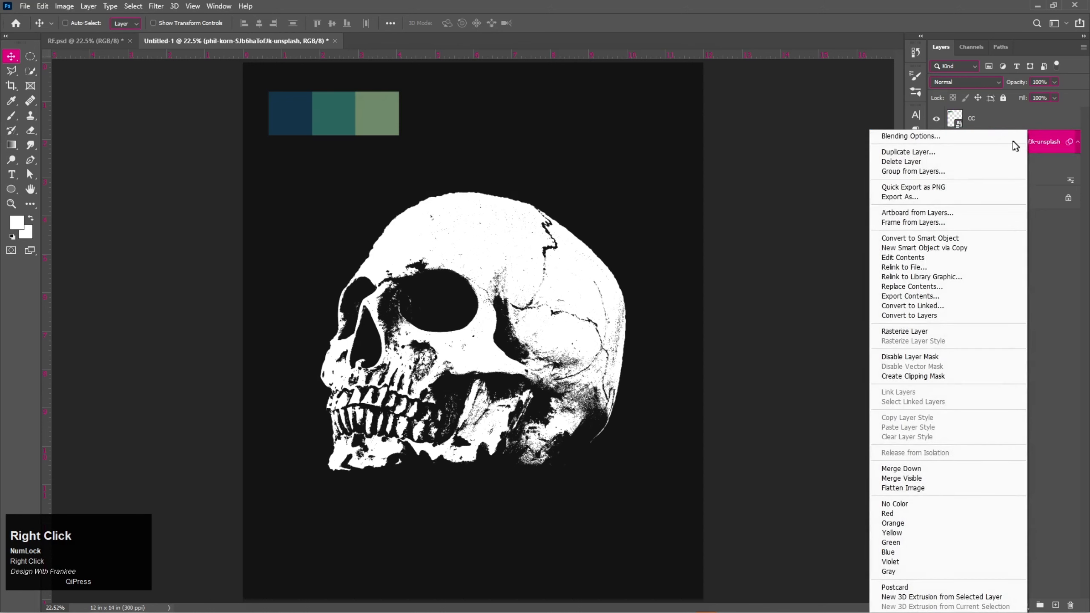
pyautogui.click(1007, 138)
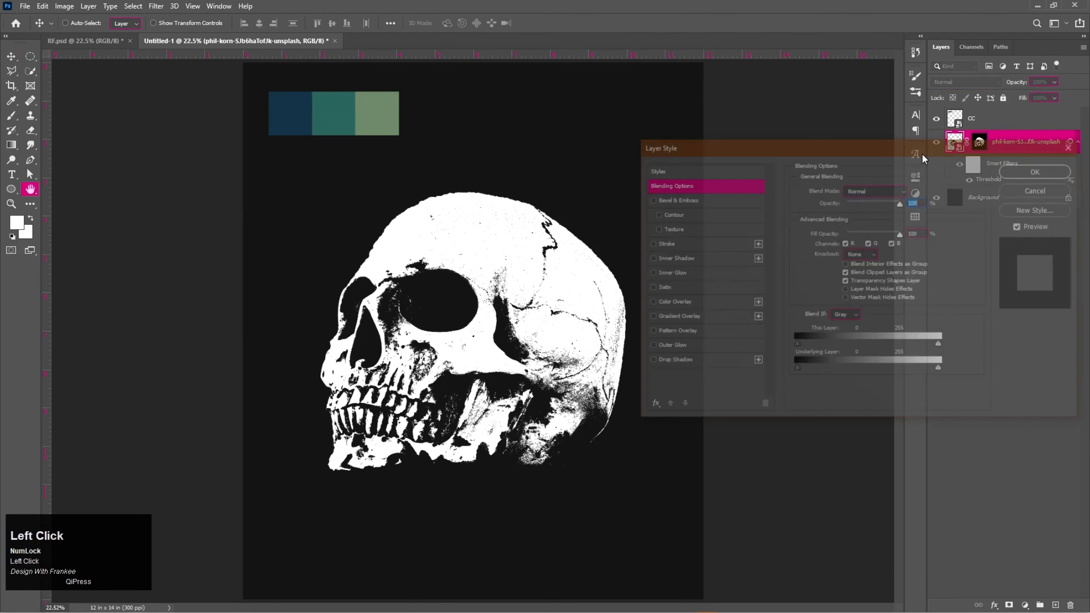
pyautogui.click(674, 302)
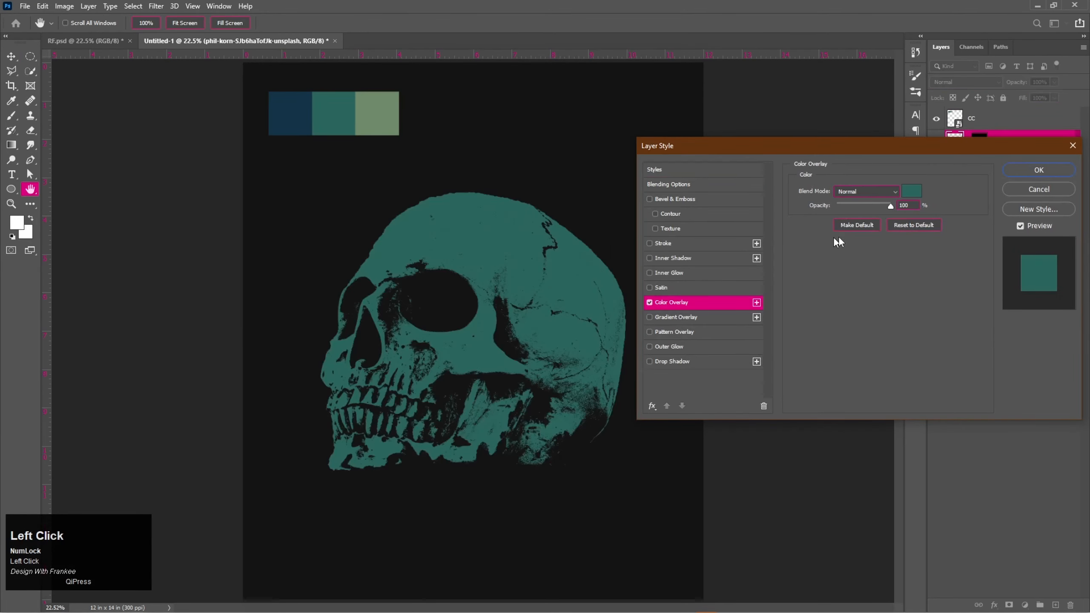
pyautogui.click(911, 191)
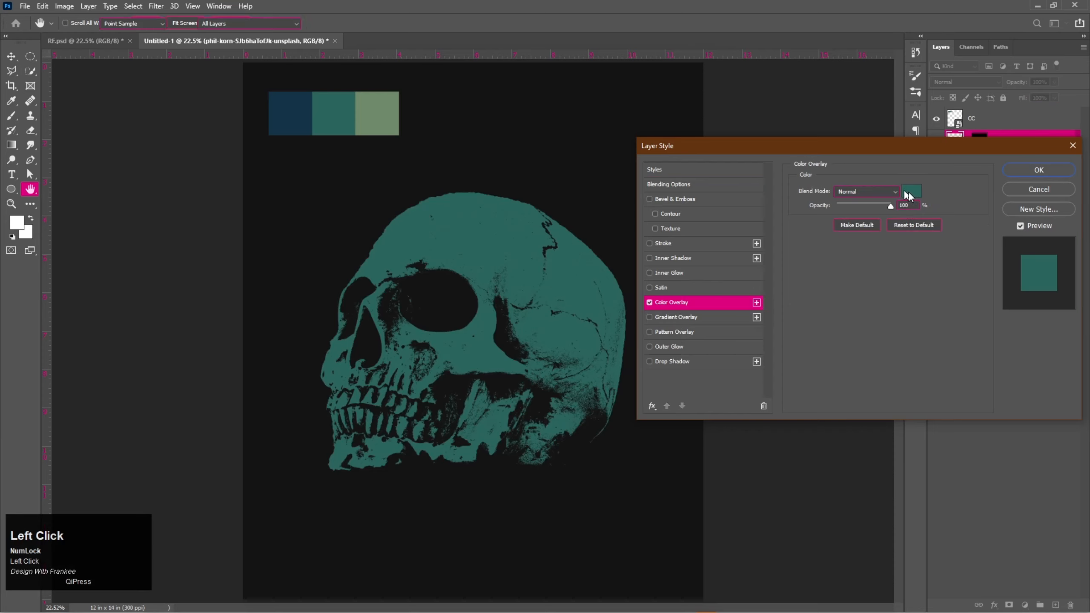
pyautogui.click(296, 120)
pyautogui.click(996, 125)
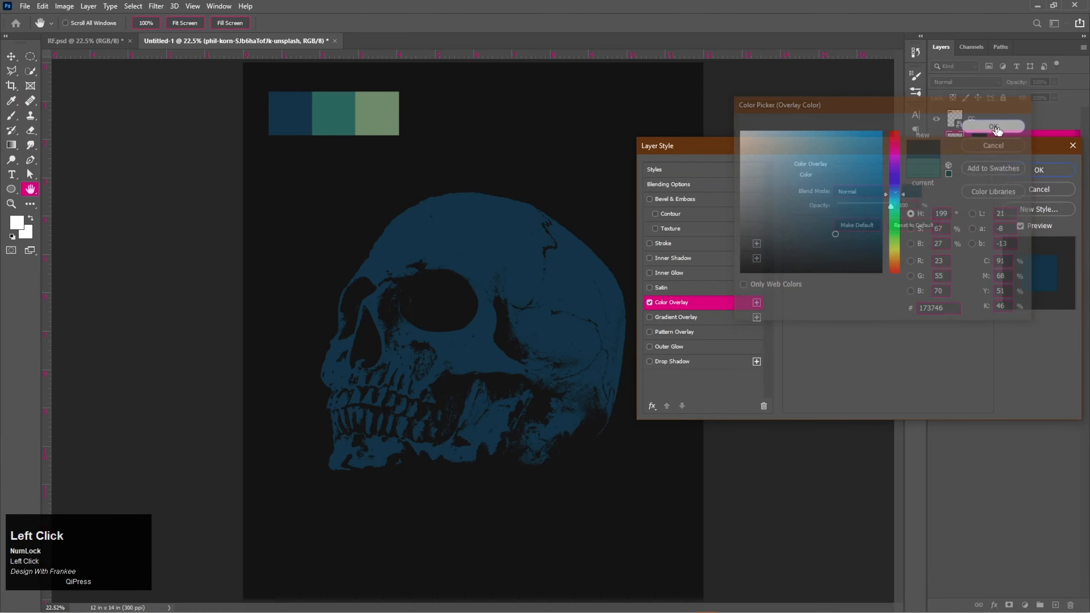
pyautogui.click(1039, 170)
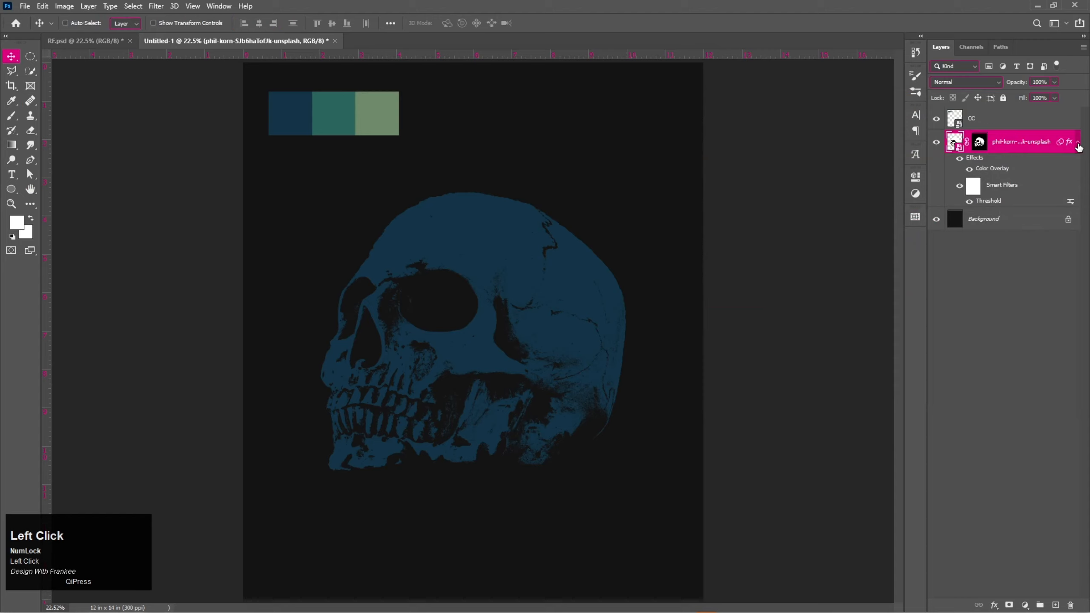
pyautogui.click(1077, 142)
# Duplicate the blue skull layer and hide the original below the copy.
pyautogui.click(935, 142)
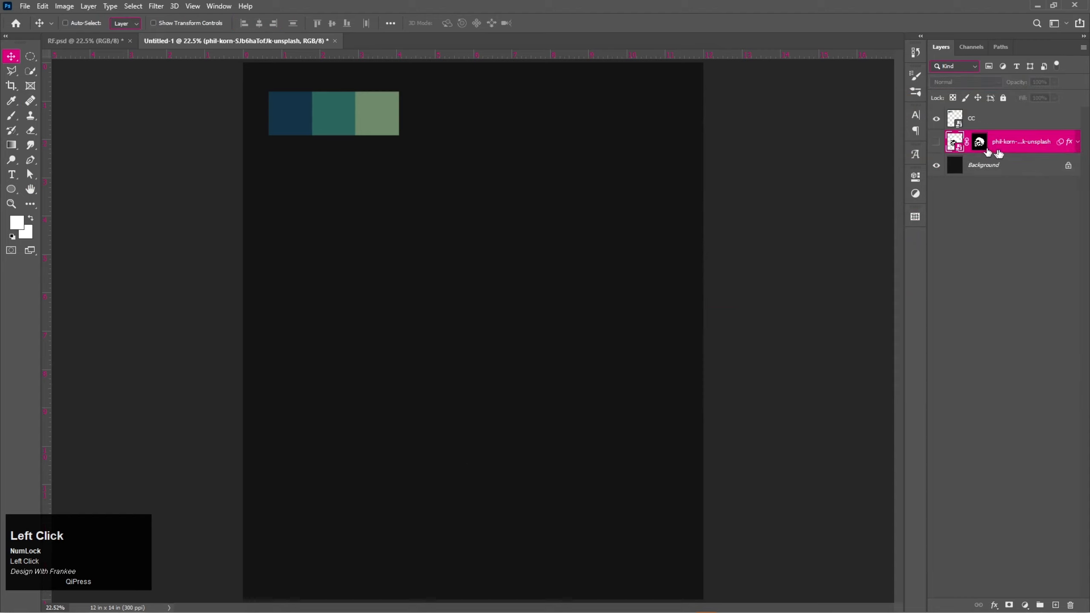
pyautogui.click(937, 142)
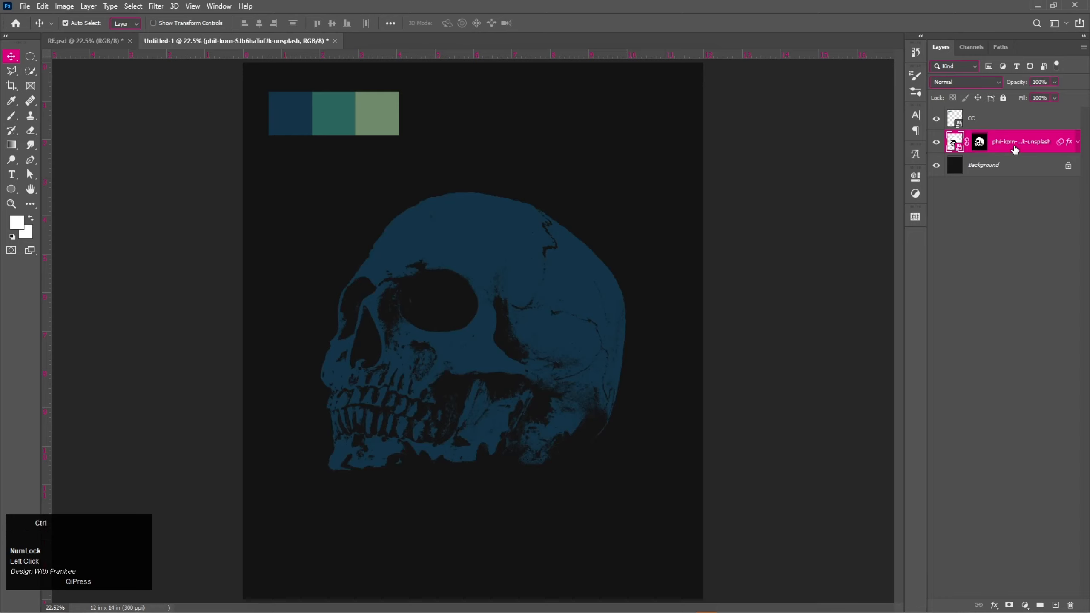
pyautogui.hotkey('ctrl', 'j')
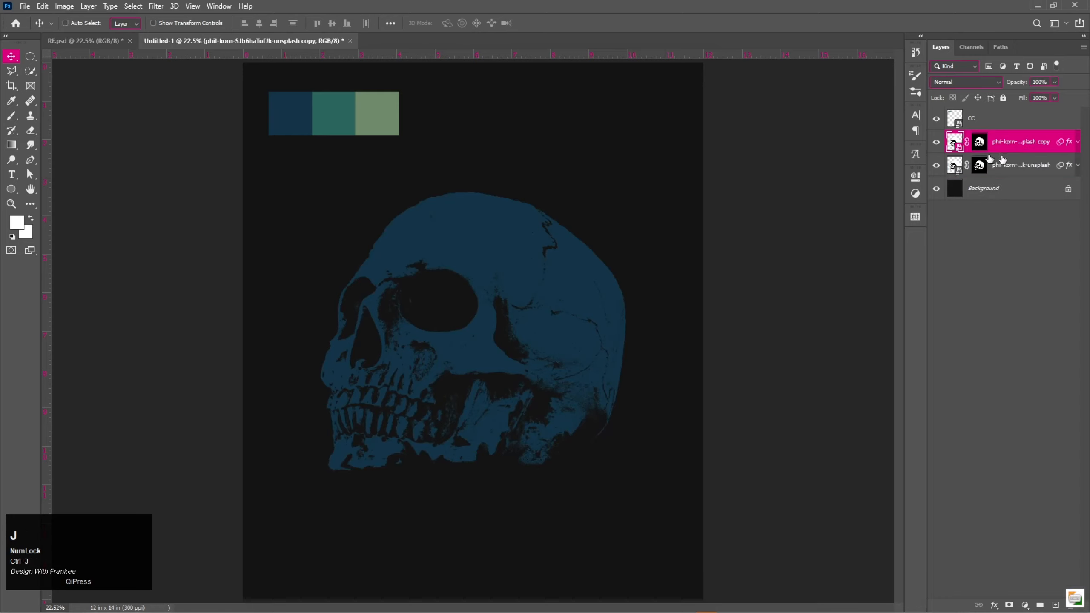
pyautogui.click(937, 164)
# Strip the skull copy of its layer mask, Color Overlay effect and Threshold smart filter.
pyautogui.click(1079, 143)
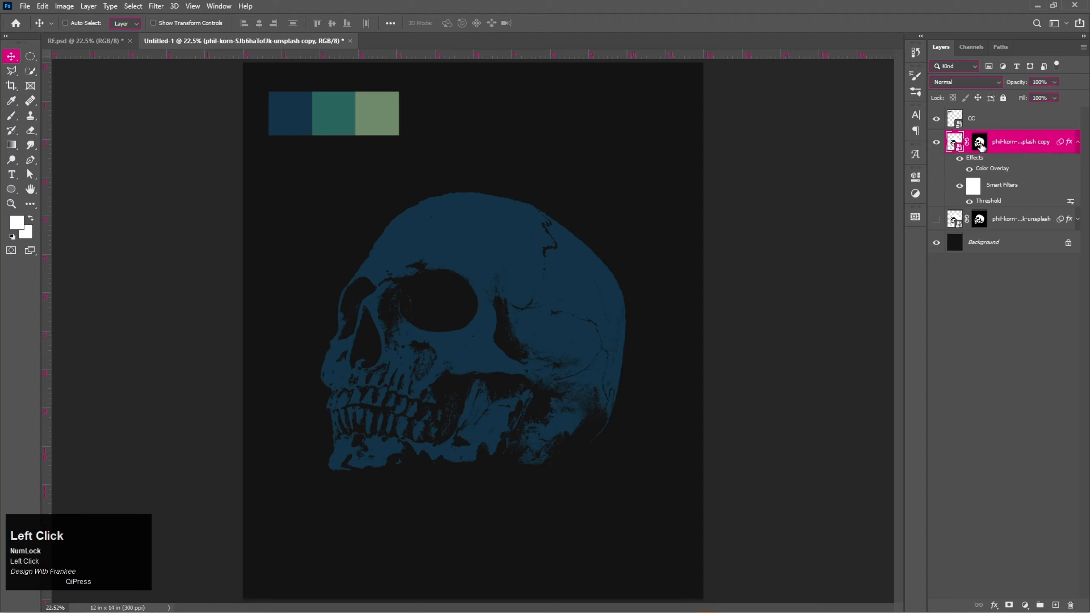
pyautogui.moveTo(980, 144); pyautogui.dragTo(1073, 605)
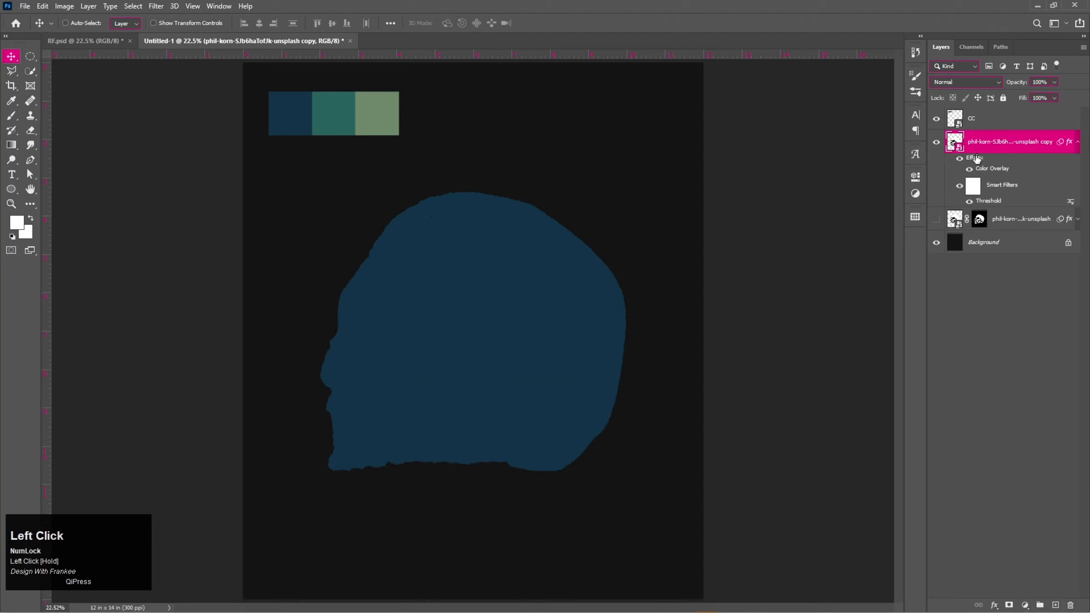
pyautogui.moveTo(975, 158); pyautogui.dragTo(1072, 605)
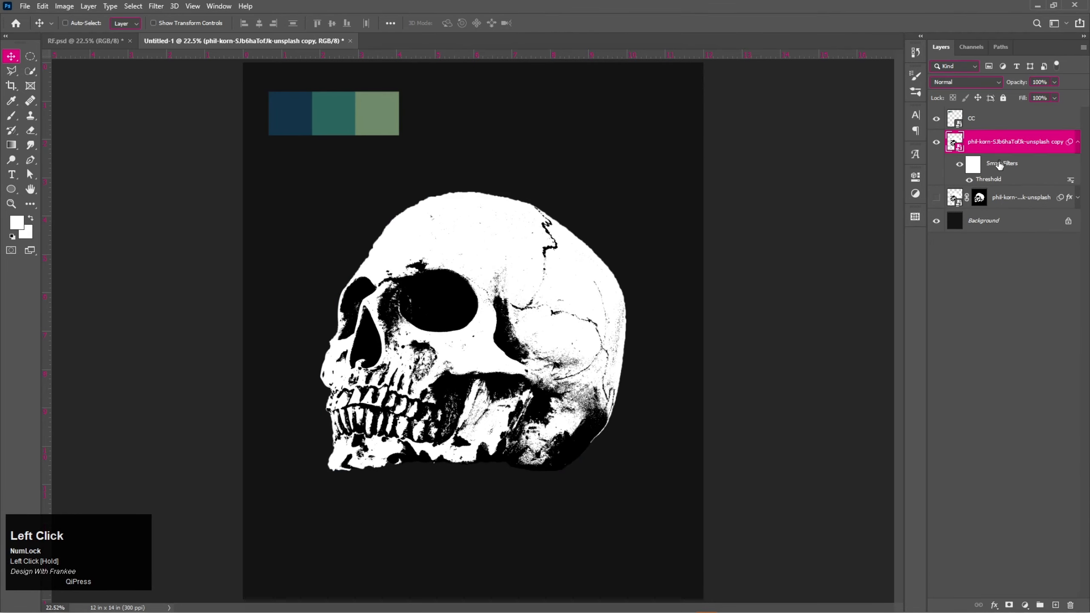
pyautogui.moveTo(1000, 164); pyautogui.dragTo(1072, 605)
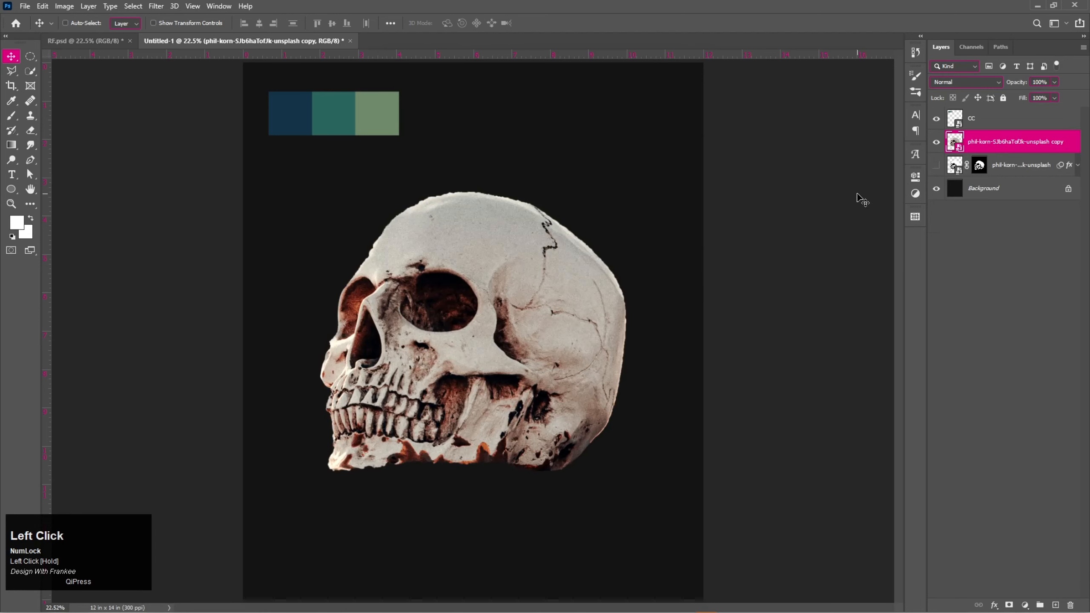
pyautogui.moveTo(969, 146); pyautogui.dragTo(583, 164)
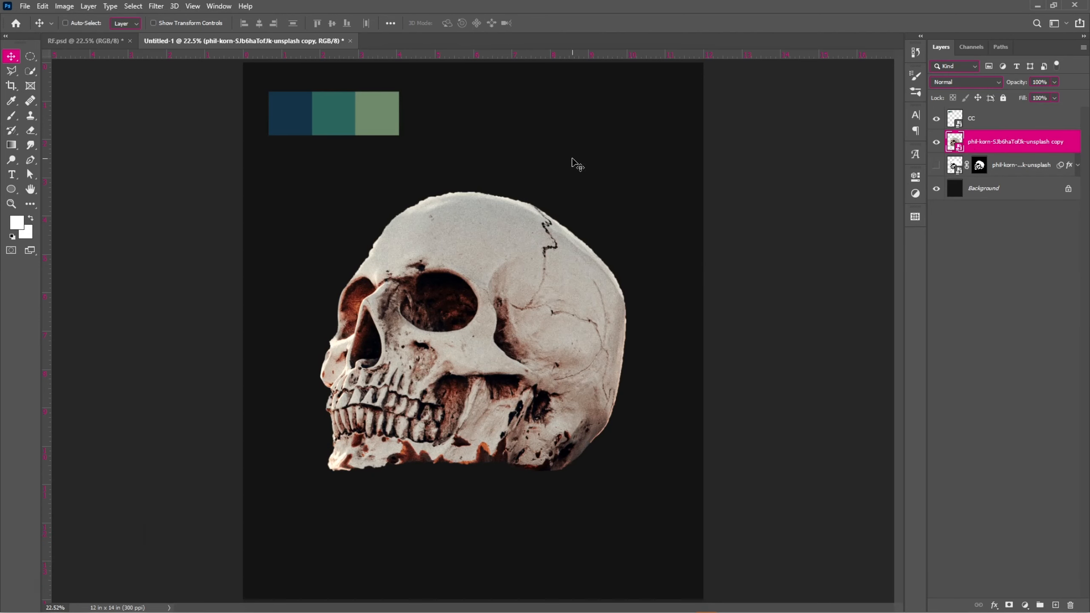
# Apply a Threshold adjustment at level 162 to the skull copy.
pyautogui.click(70, 7)
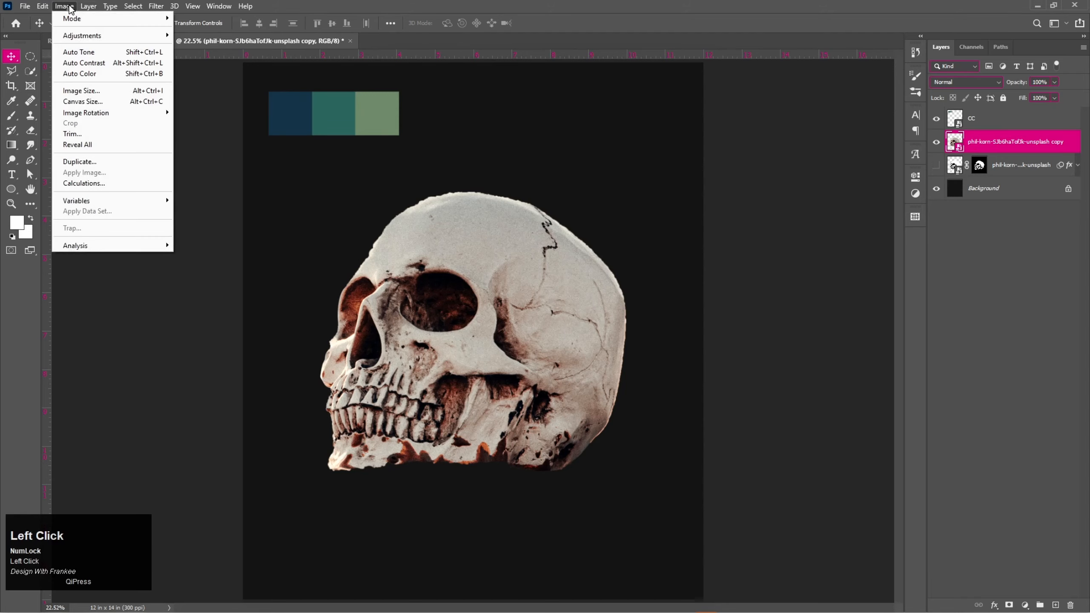
pyautogui.moveTo(82, 36)
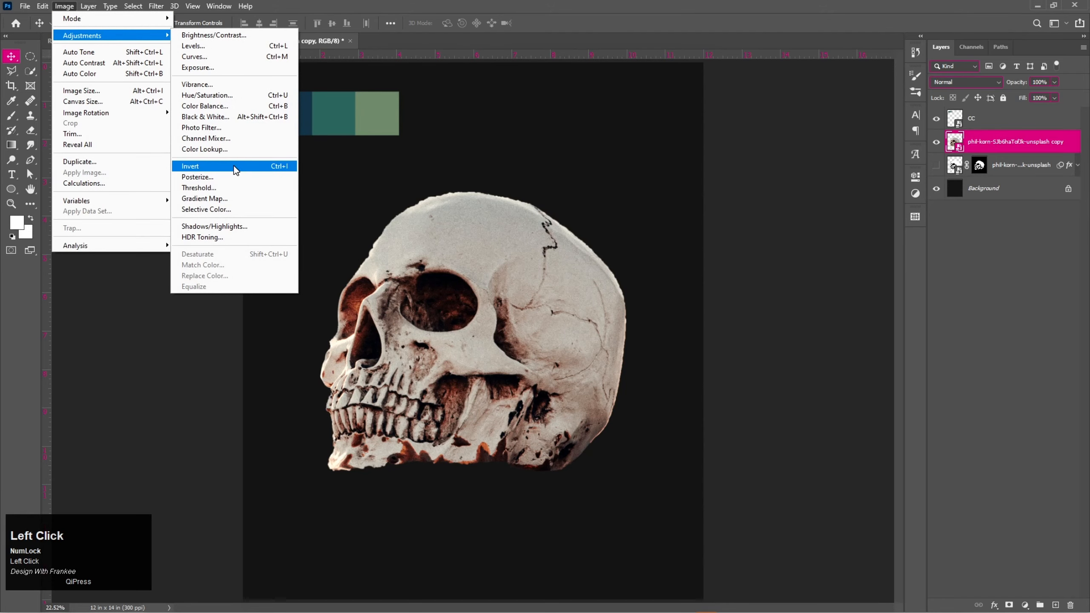
pyautogui.click(232, 188)
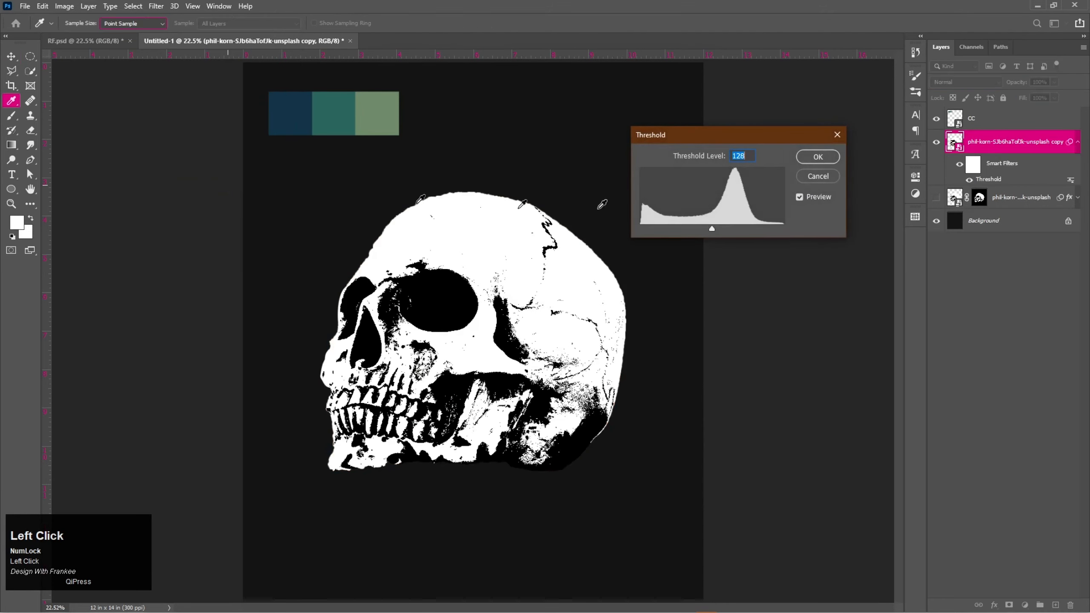
pyautogui.scroll(4, 748, 156)
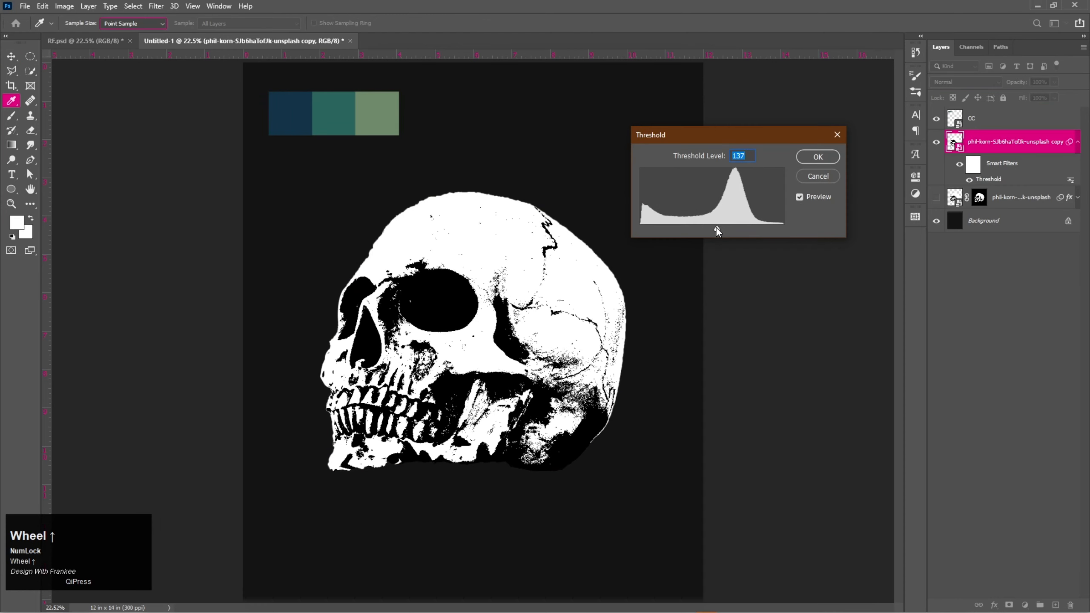
pyautogui.moveTo(716, 227); pyautogui.dragTo(731, 224)
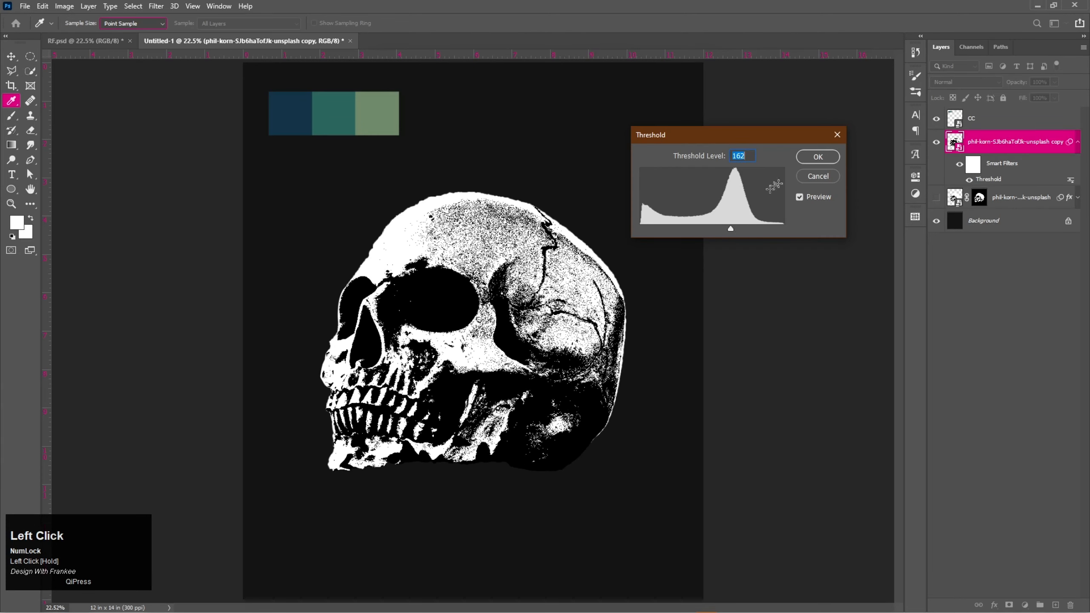
pyautogui.click(817, 158)
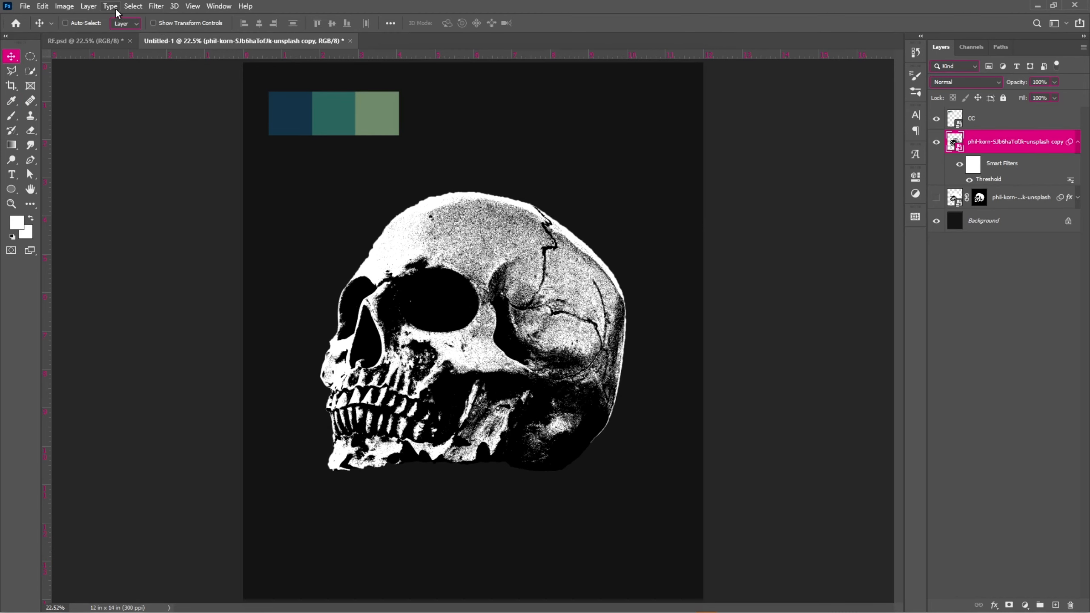
# Select the white areas of the skull copy with Color Range and turn the selection into a layer mask.
pyautogui.click(134, 7)
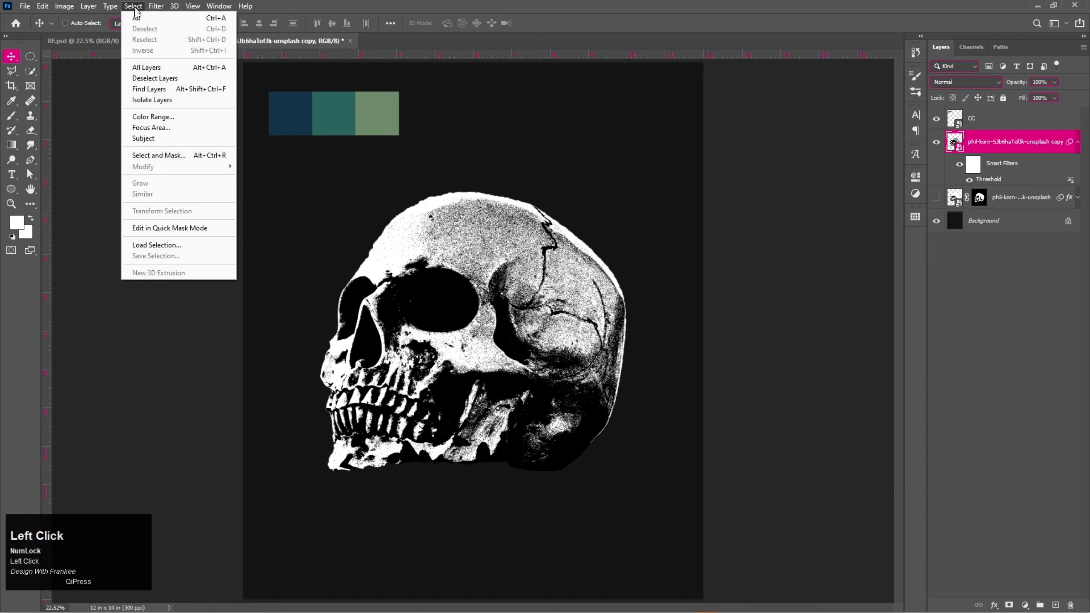
pyautogui.click(163, 116)
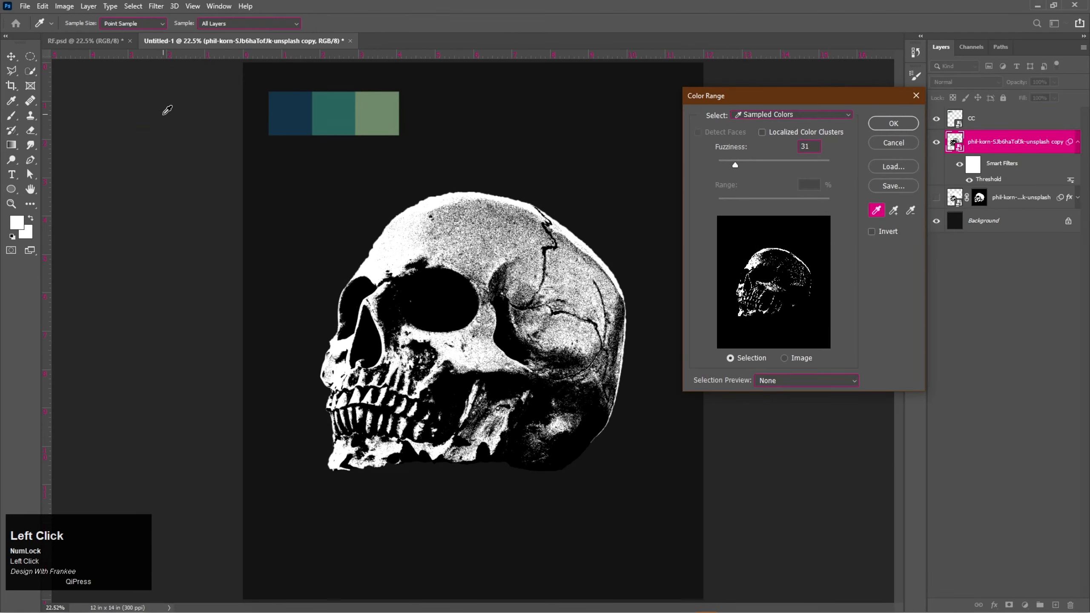
pyautogui.click(368, 268)
pyautogui.click(886, 122)
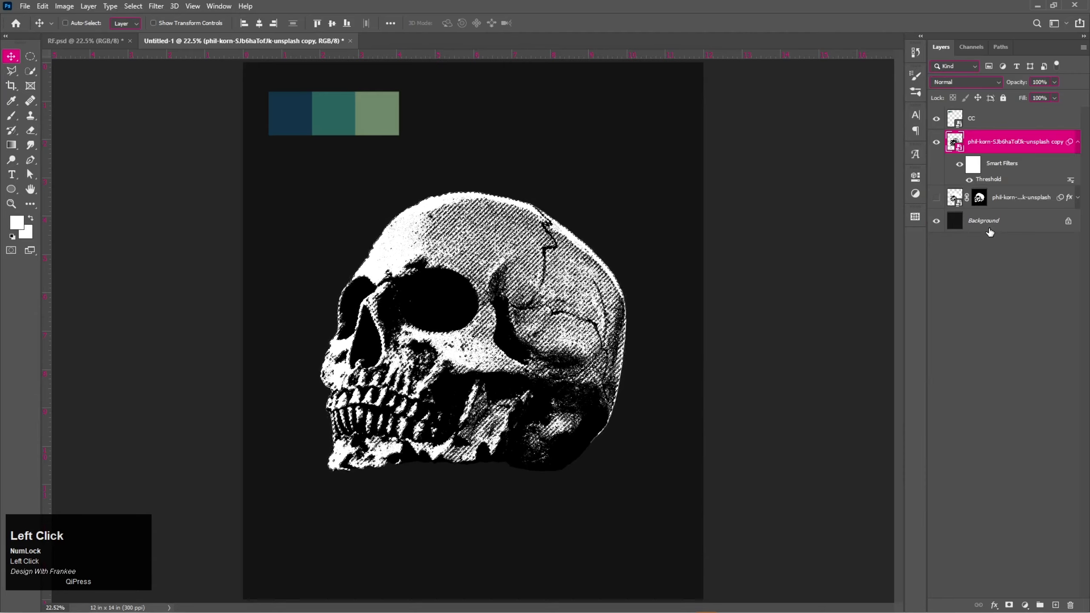
pyautogui.click(1011, 605)
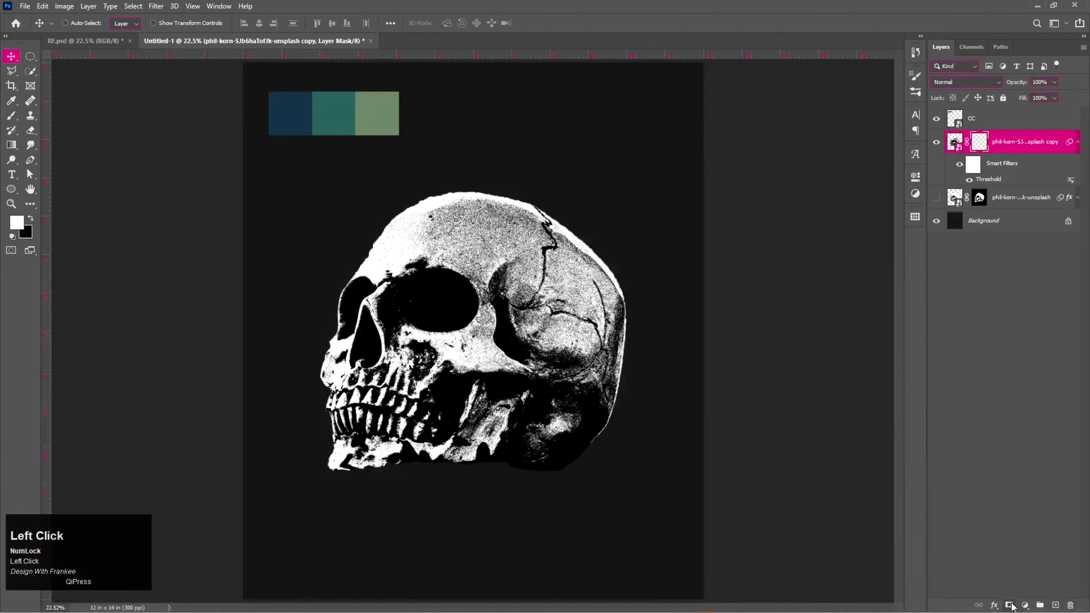
# Give the masked skull copy a Color Overlay in the palette's teal, #33625a.
pyautogui.rightClick(1009, 146)
pyautogui.click(978, 137)
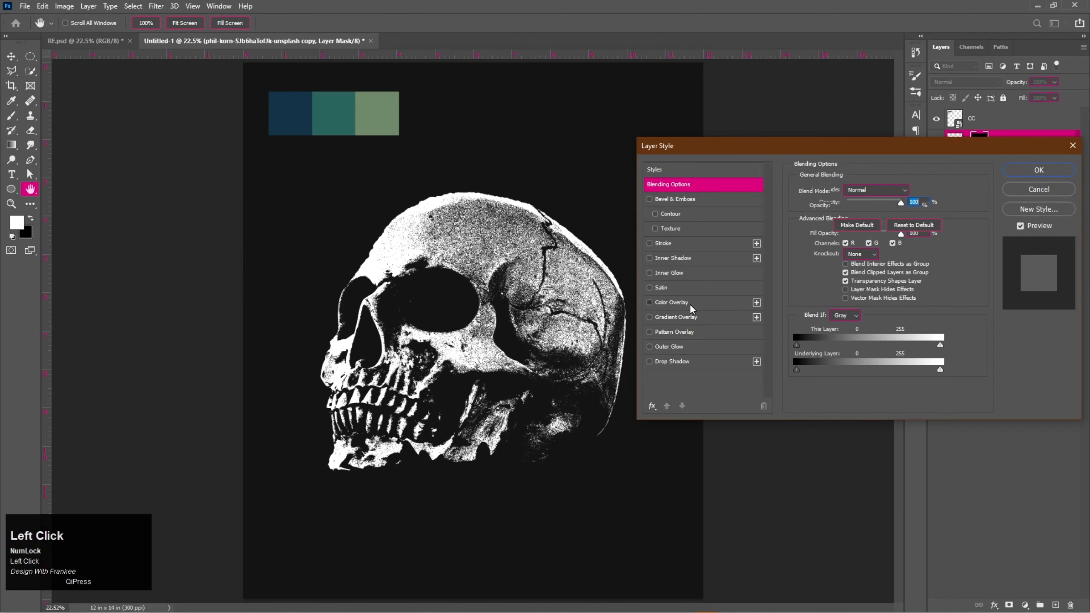
pyautogui.click(691, 303)
pyautogui.click(915, 191)
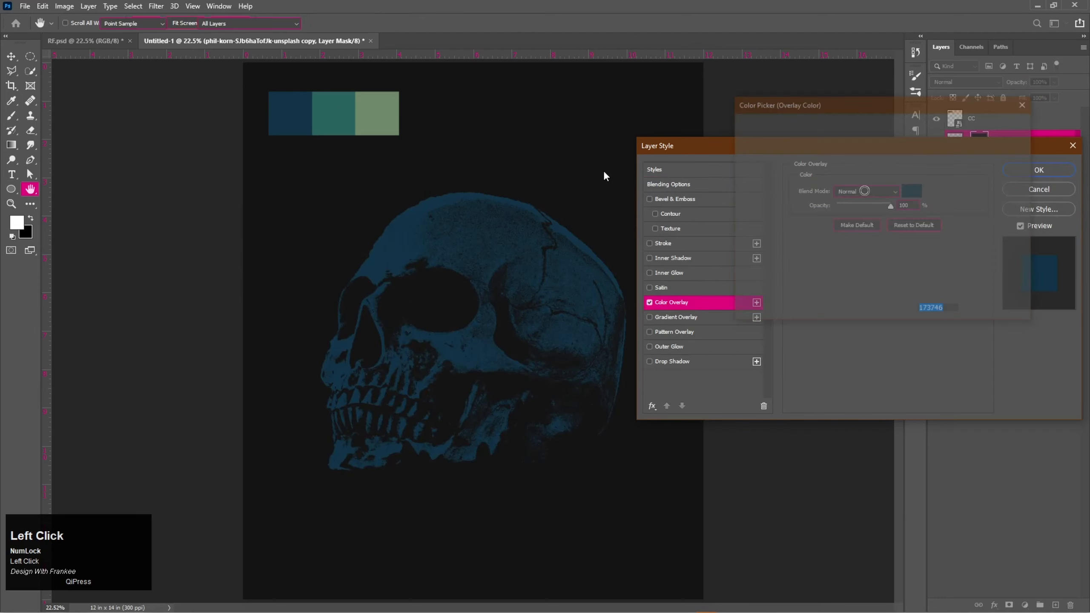
pyautogui.click(325, 114)
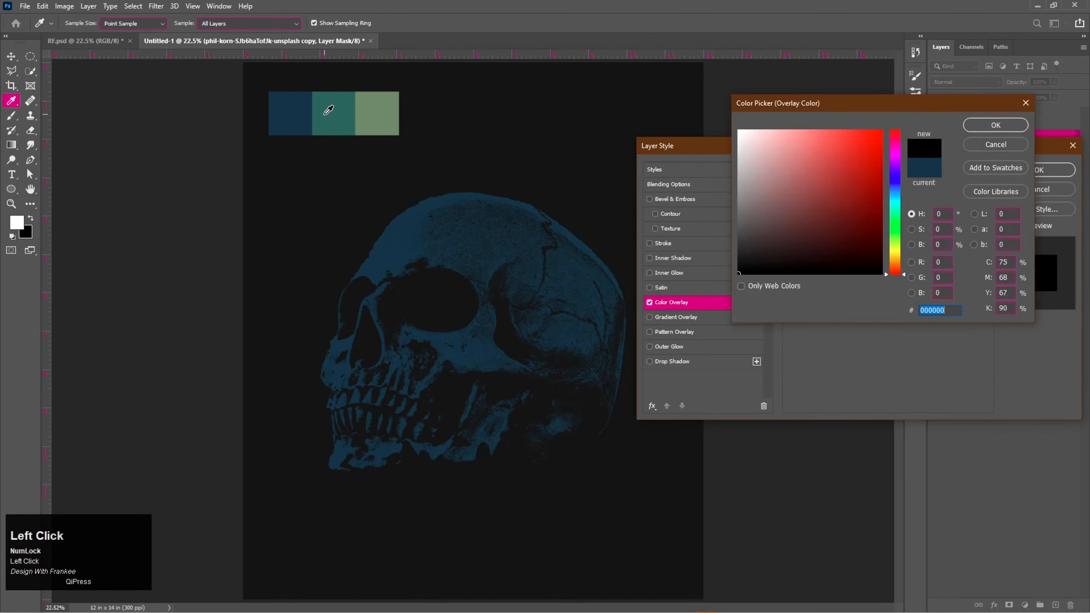
pyautogui.click(999, 126)
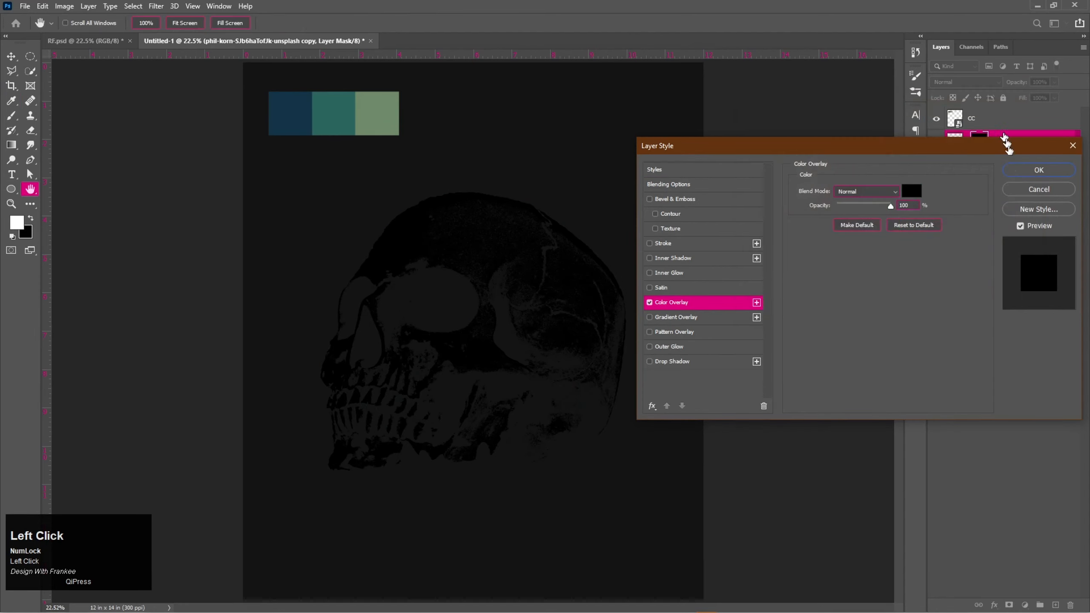
pyautogui.click(1026, 169)
pyautogui.click(991, 171)
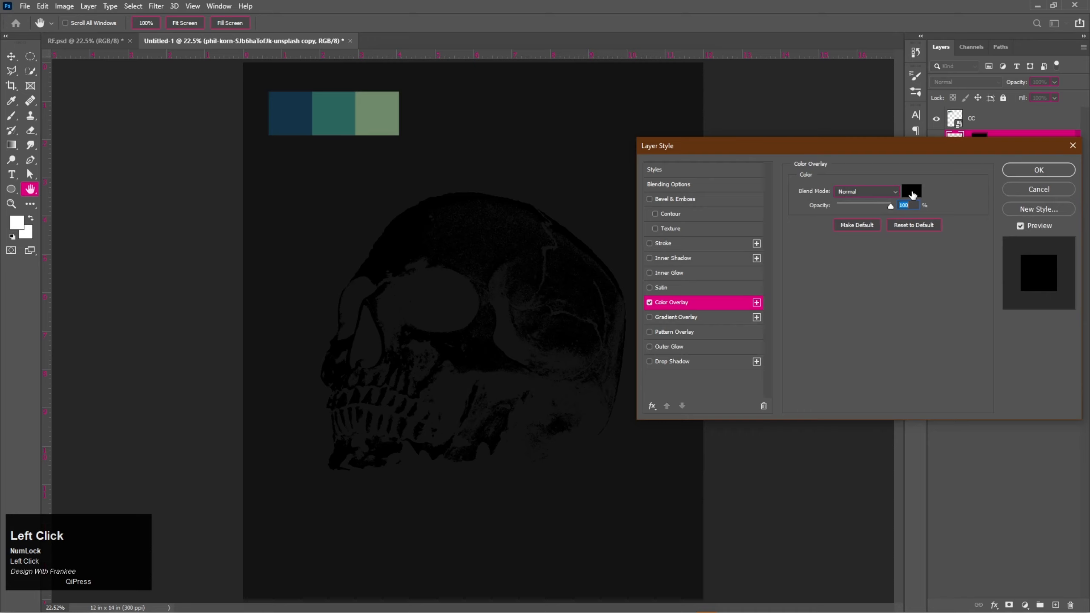
pyautogui.click(912, 195)
pyautogui.click(327, 110)
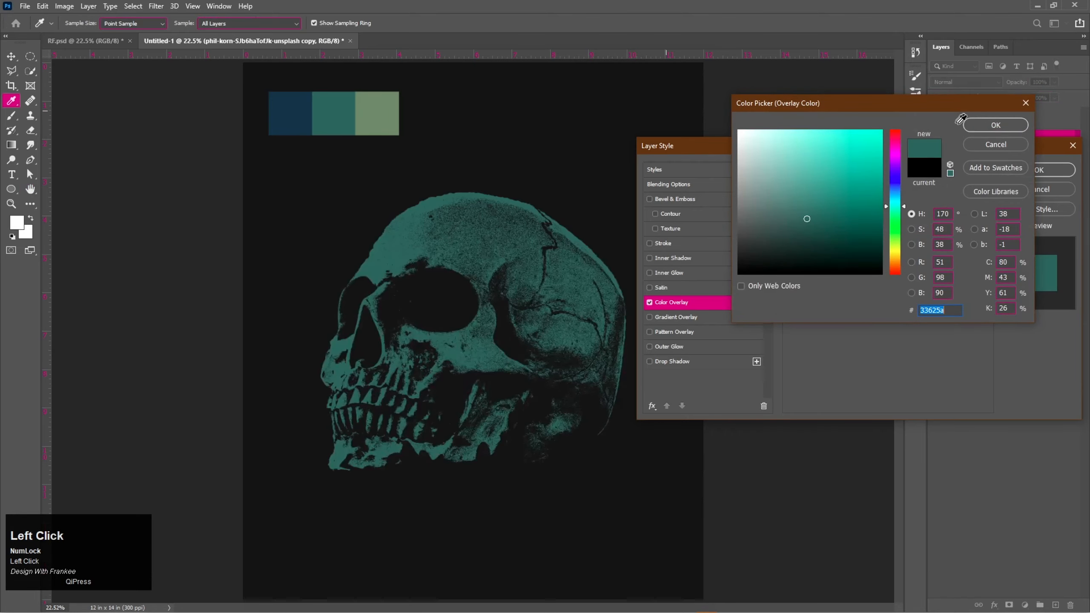
pyautogui.click(971, 127)
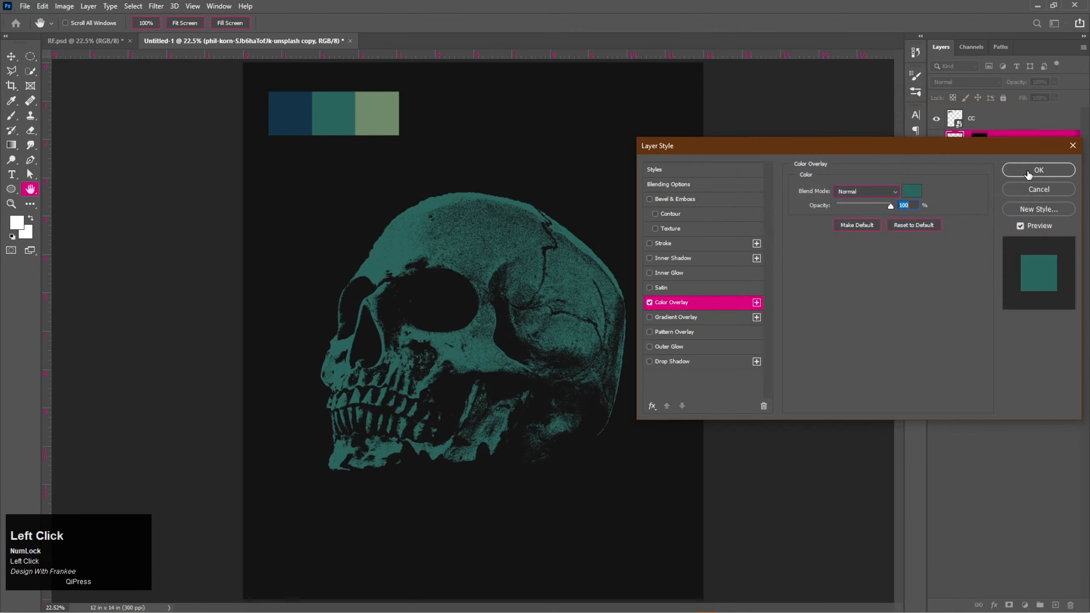
pyautogui.click(1053, 169)
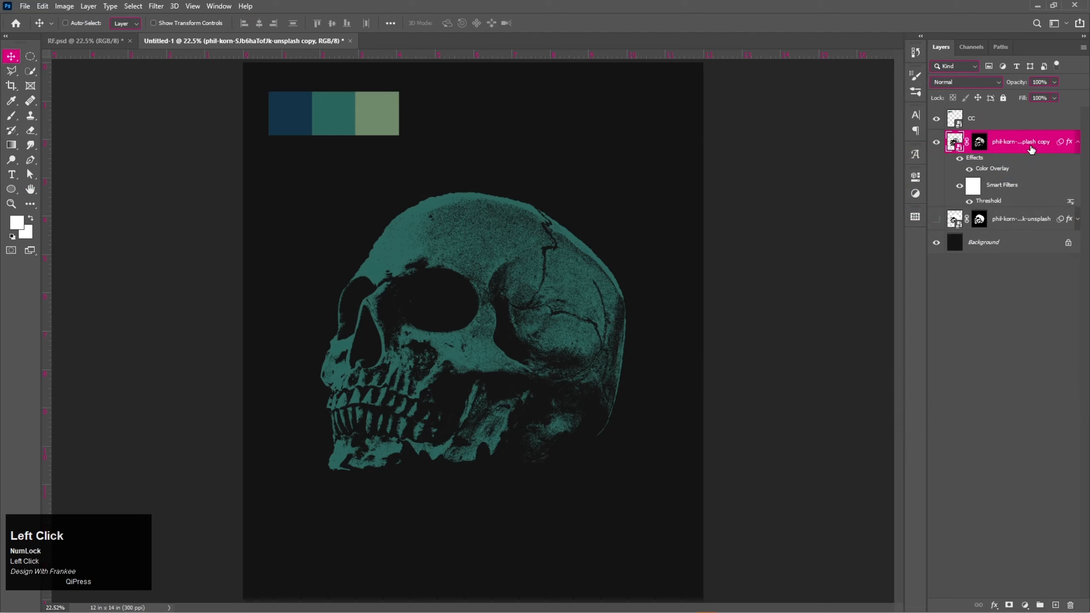
# Duplicate the teal skull layer with the original hidden, and strip the copy of its Color Overlay, Threshold filter and layer mask.
pyautogui.hotkey('ctrl', 'j')
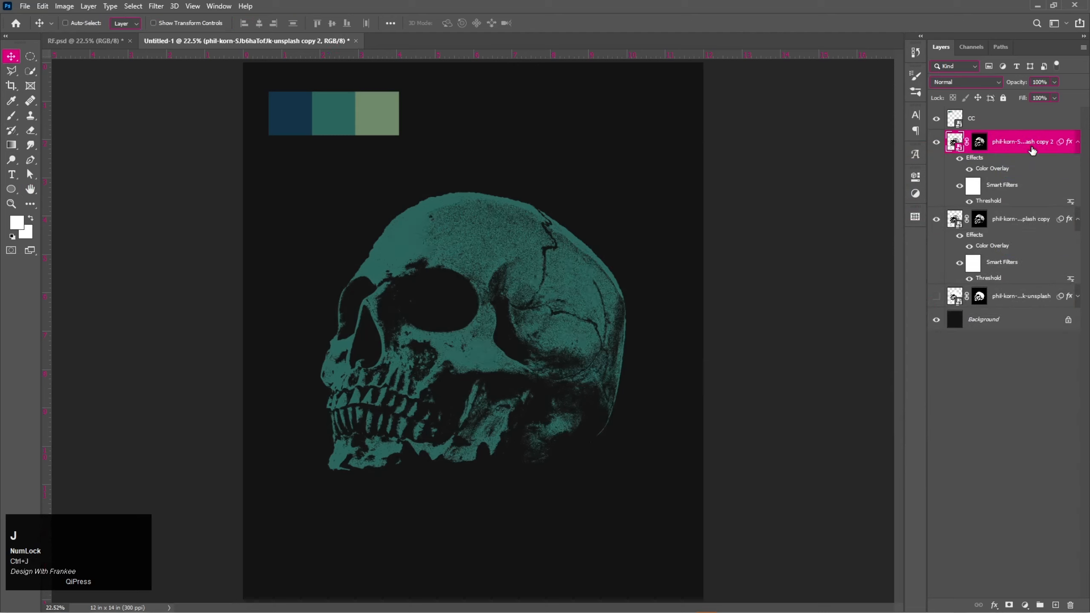
pyautogui.click(936, 220)
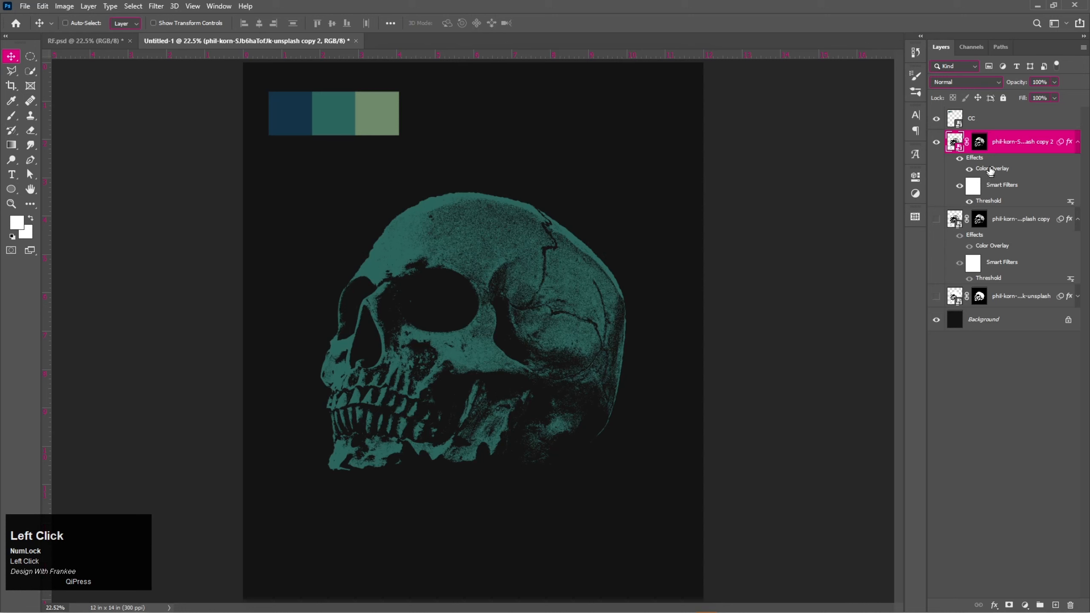
pyautogui.moveTo(990, 171); pyautogui.dragTo(1072, 606)
pyautogui.moveTo(993, 166); pyautogui.dragTo(1071, 605)
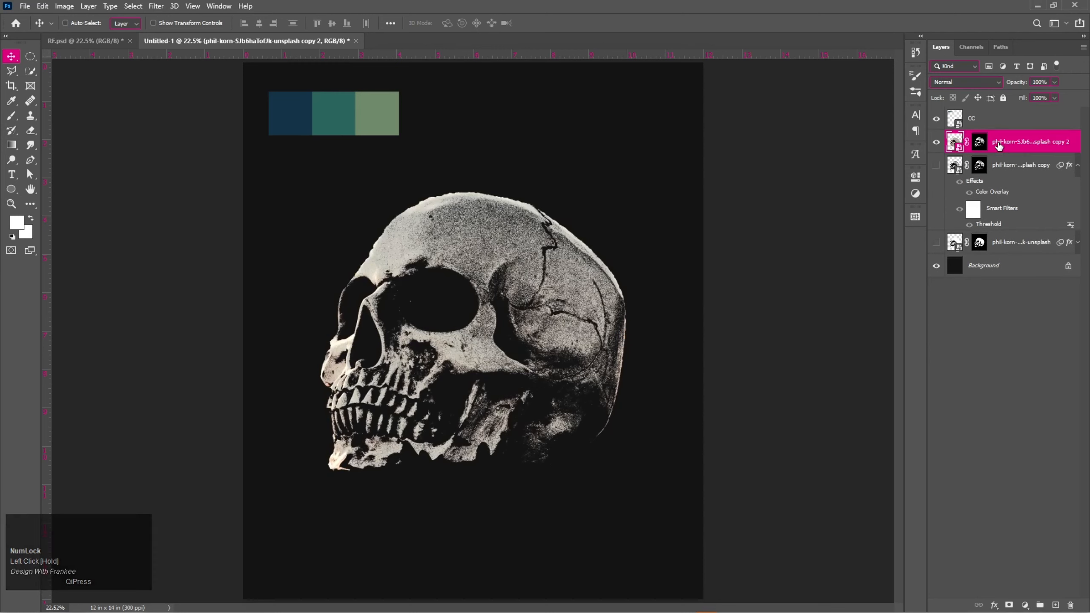
pyautogui.moveTo(979, 142); pyautogui.dragTo(1071, 605)
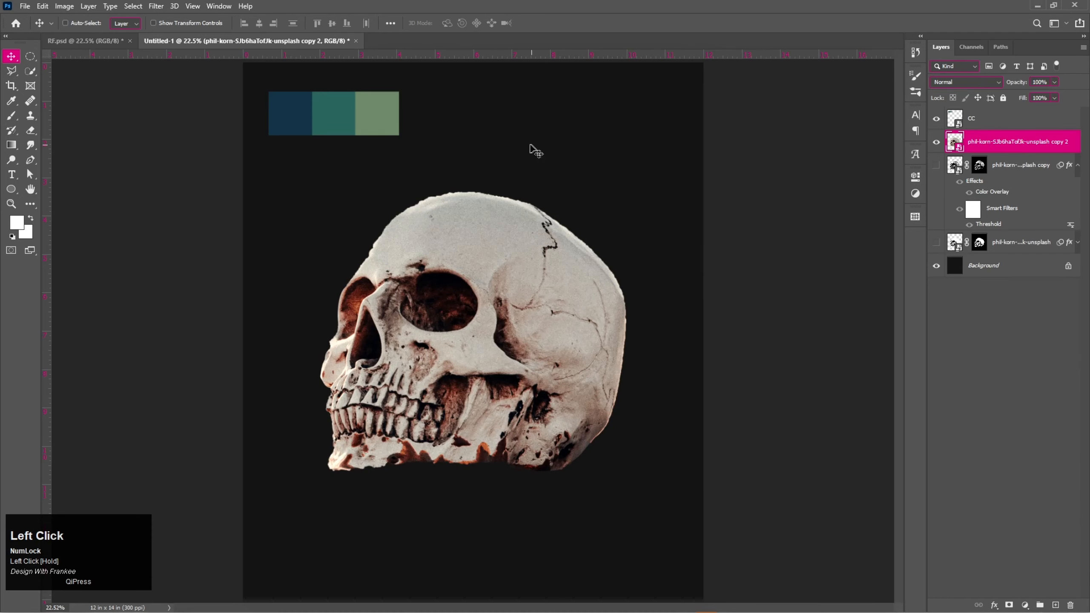
# Apply a Threshold adjustment at level 179 to the second skull copy.
pyautogui.click(64, 7)
pyautogui.moveTo(78, 37)
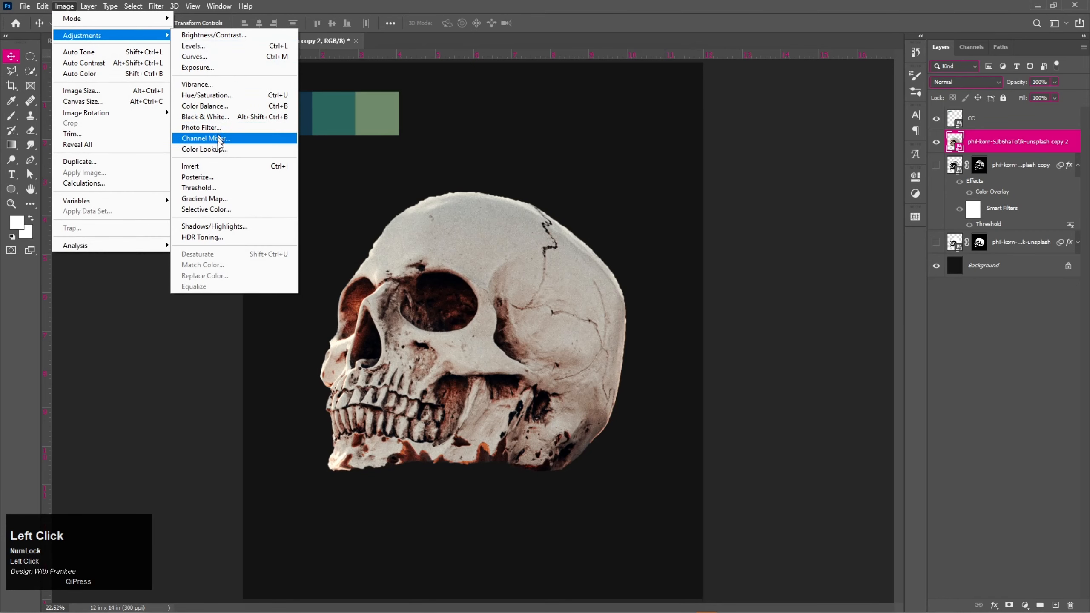
pyautogui.click(214, 188)
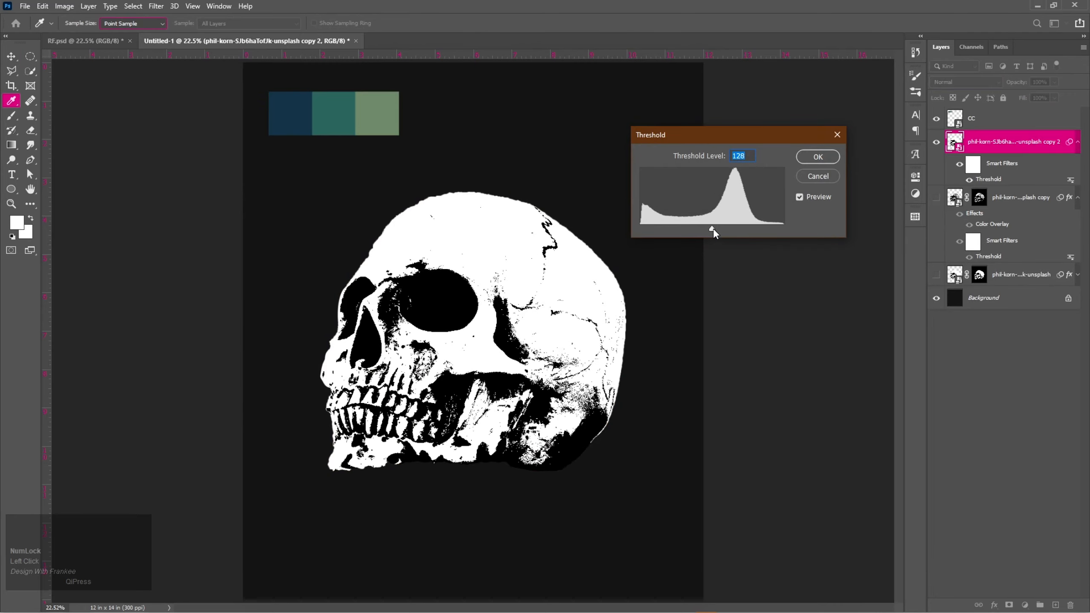
pyautogui.moveTo(712, 229); pyautogui.dragTo(741, 229)
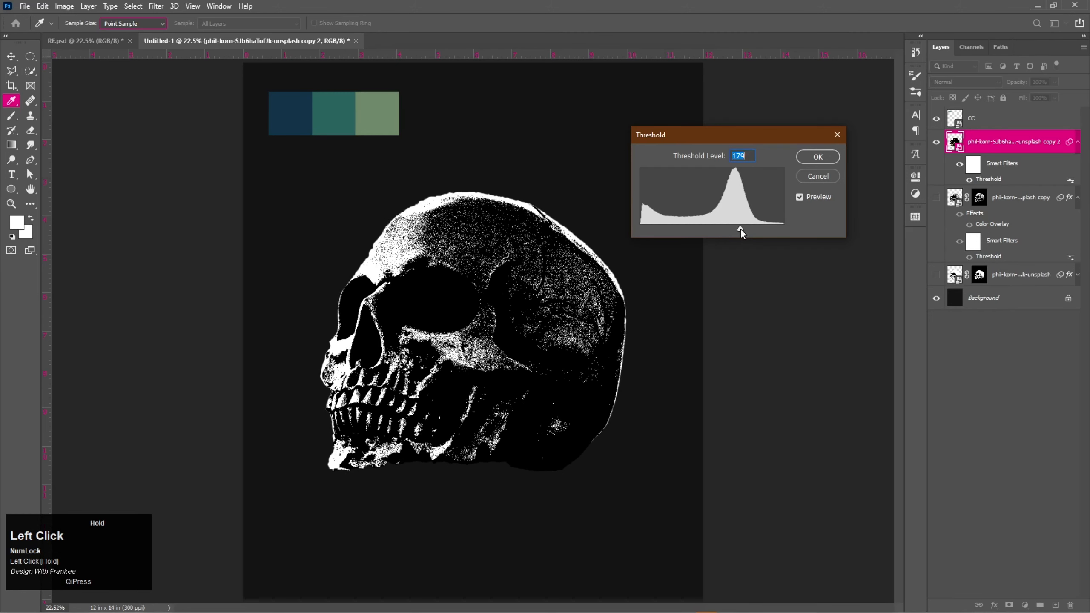
pyautogui.click(818, 158)
pyautogui.press('v')
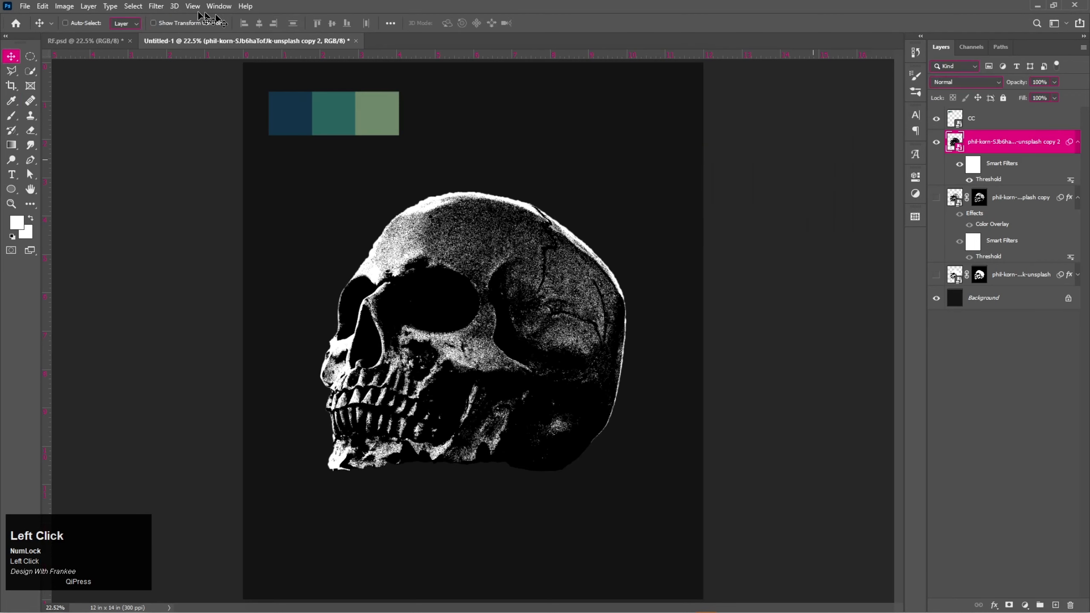
# Select the white areas of the second skull copy with Color Range and add a layer mask from the selection.
pyautogui.click(138, 6)
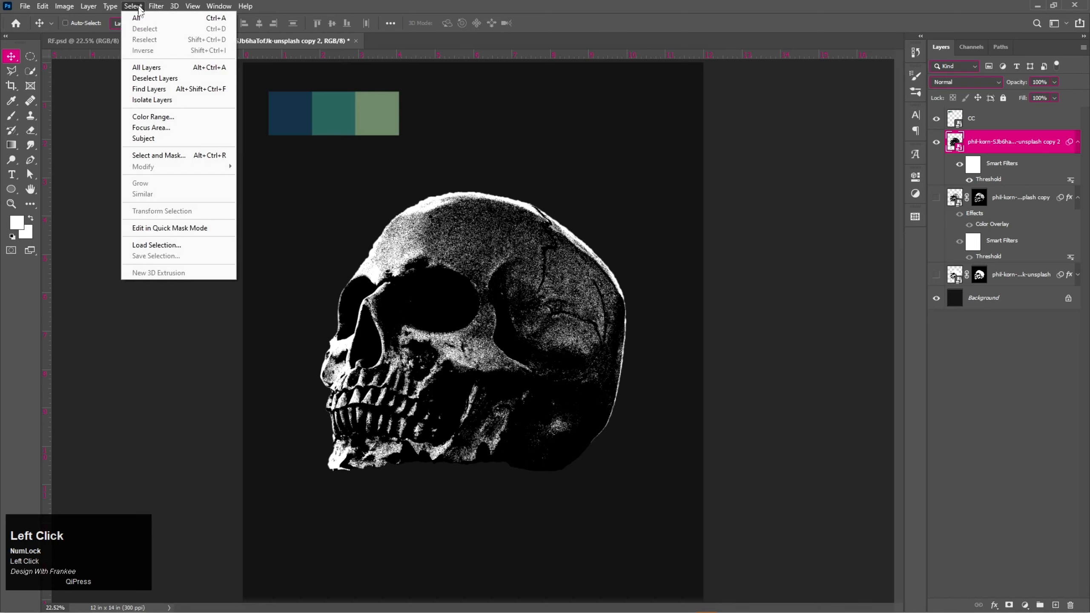
pyautogui.click(144, 118)
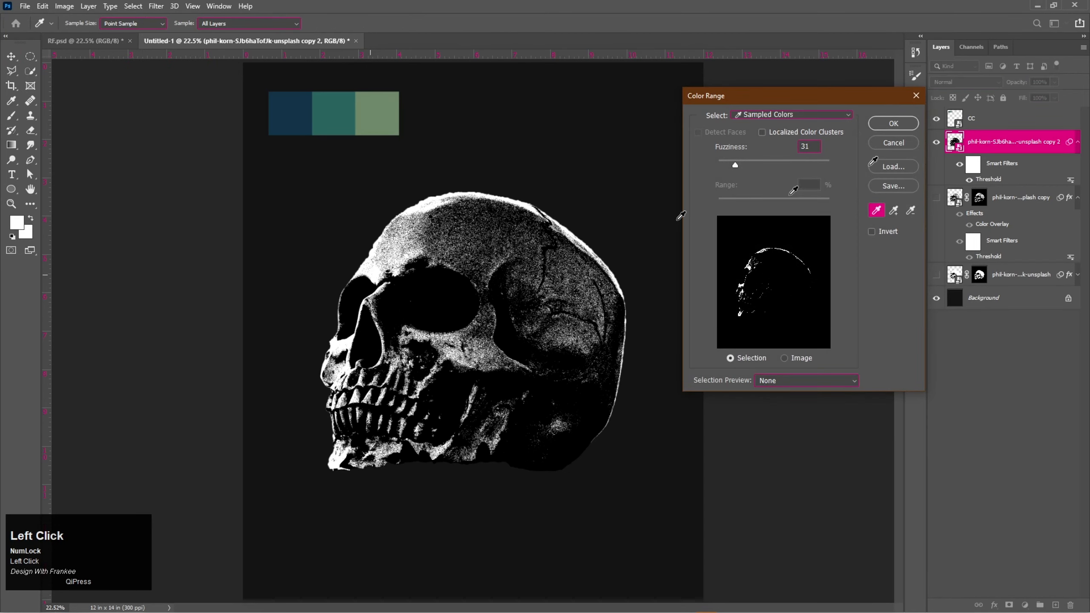
pyautogui.click(893, 123)
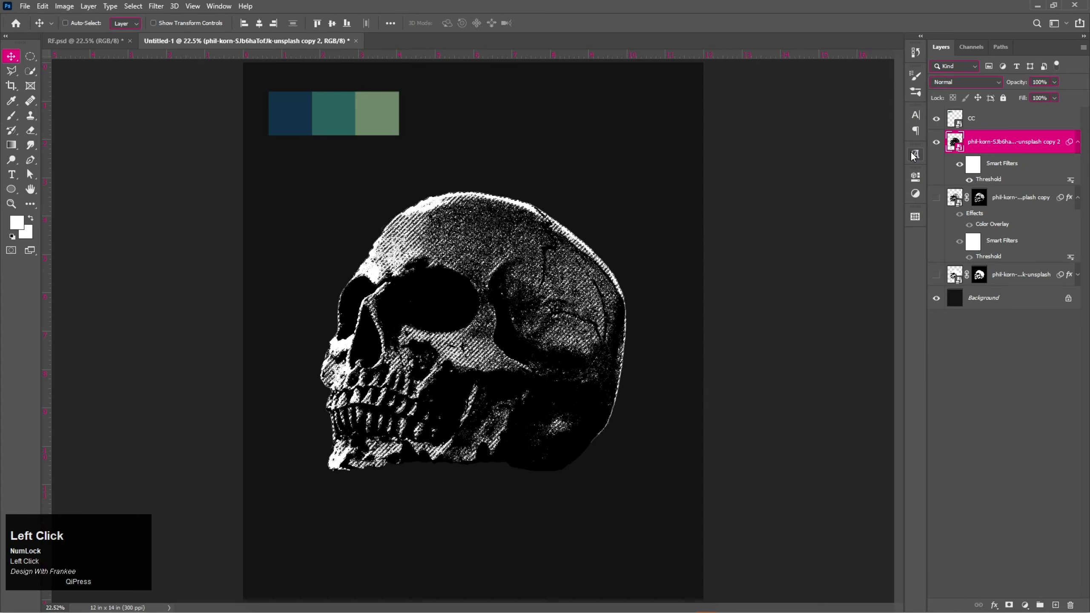
pyautogui.click(1009, 605)
# Give the masked second skull copy a Color Overlay in the palette's light green, #708367.
pyautogui.rightClick(1017, 145)
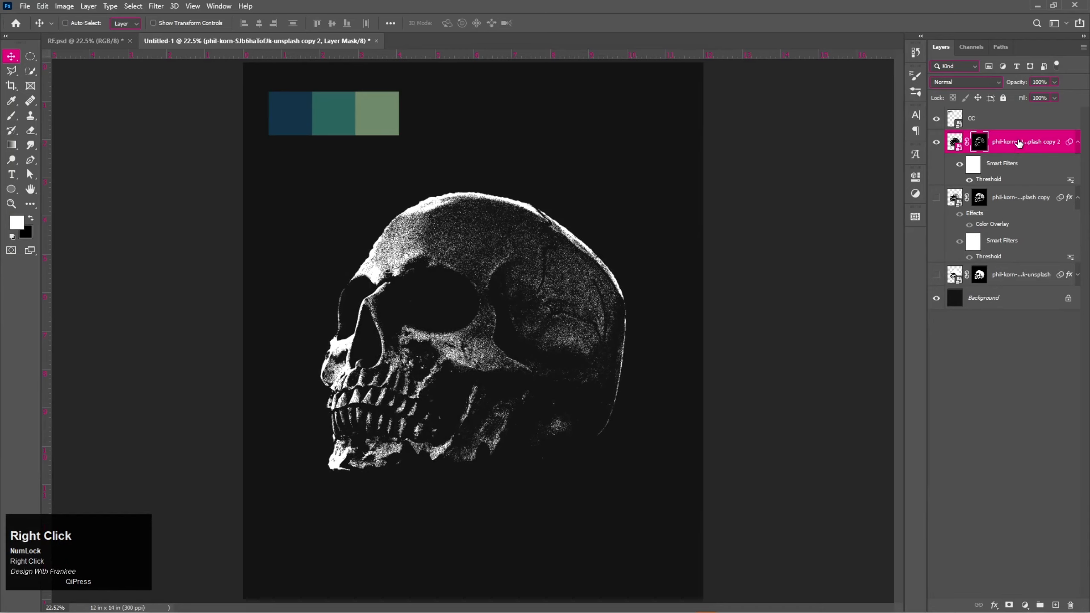
pyautogui.click(999, 138)
pyautogui.click(687, 302)
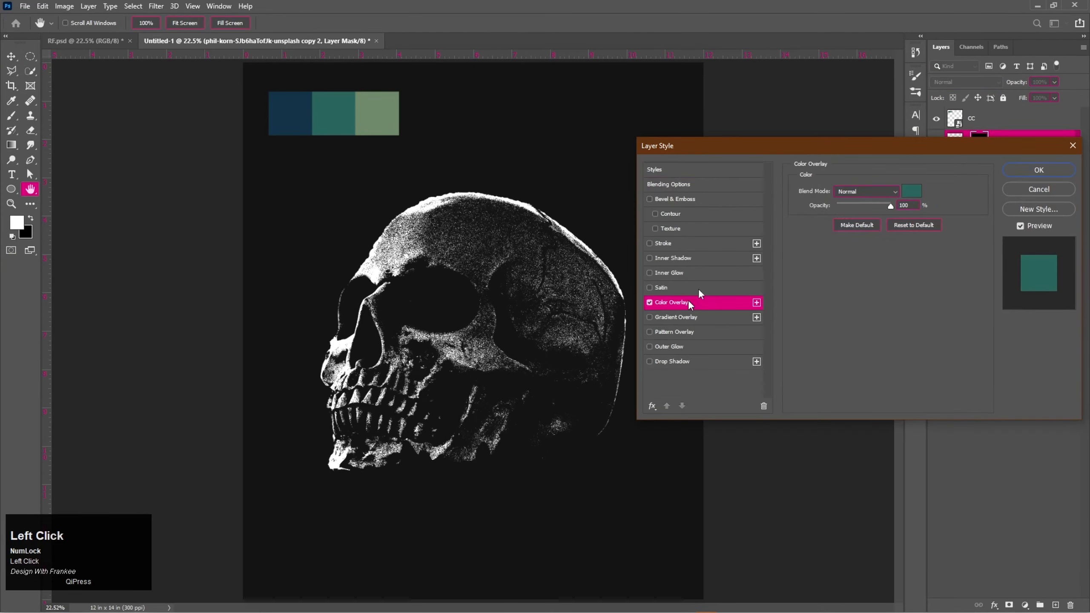
pyautogui.click(912, 192)
pyautogui.click(417, 108)
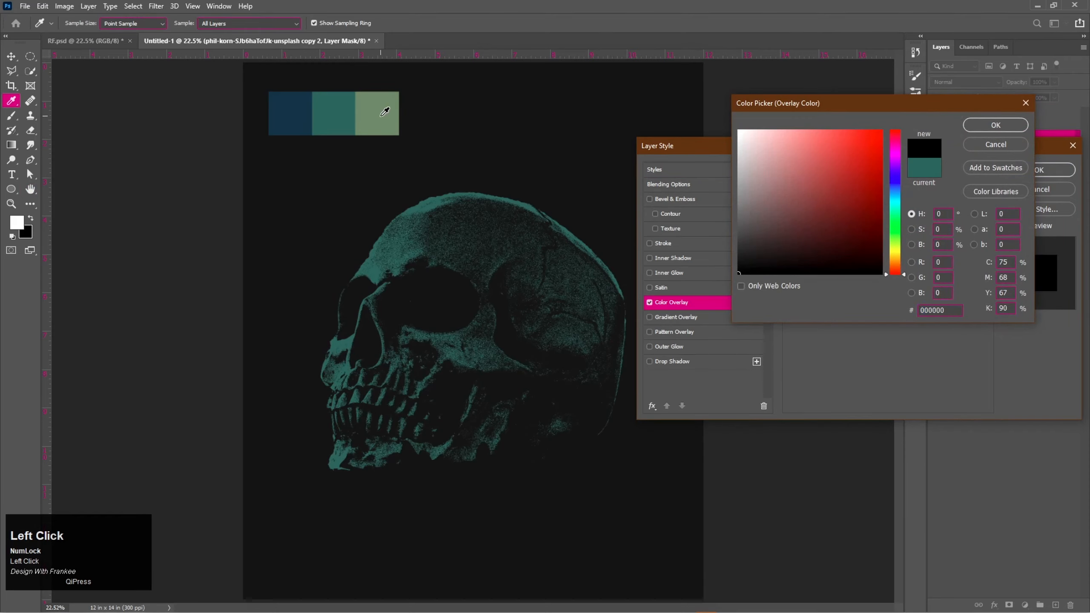
pyautogui.click(997, 125)
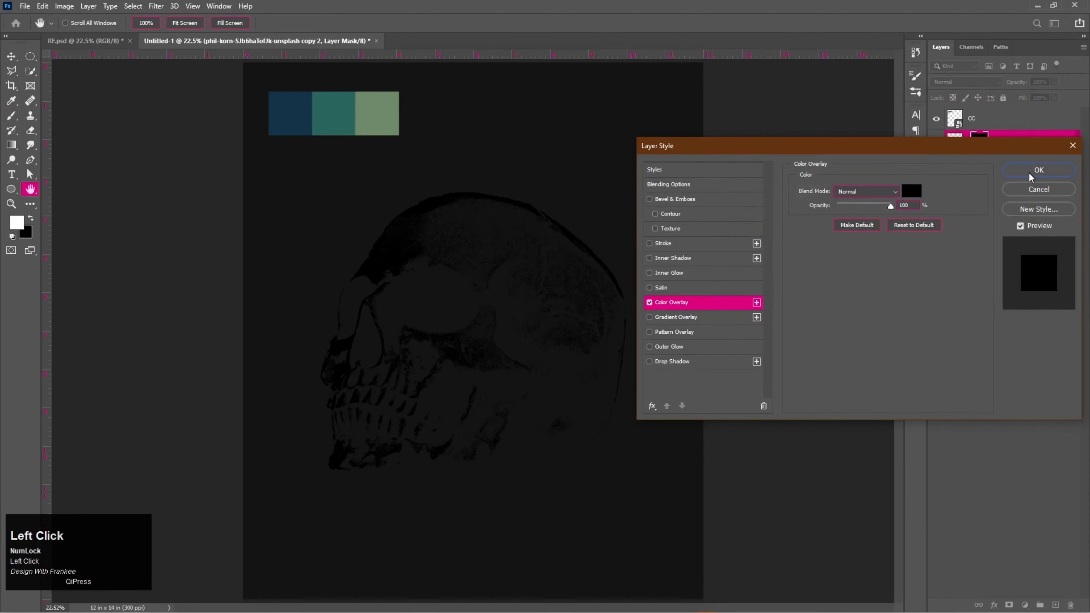
pyautogui.click(1036, 171)
pyautogui.click(1000, 170)
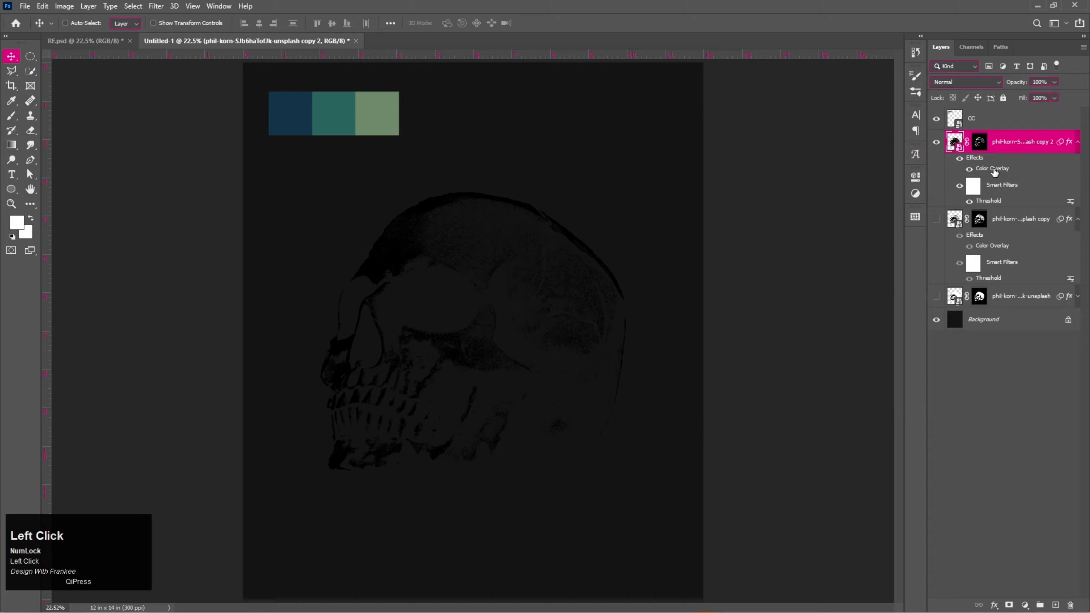
pyautogui.doubleClick(995, 171)
pyautogui.click(912, 191)
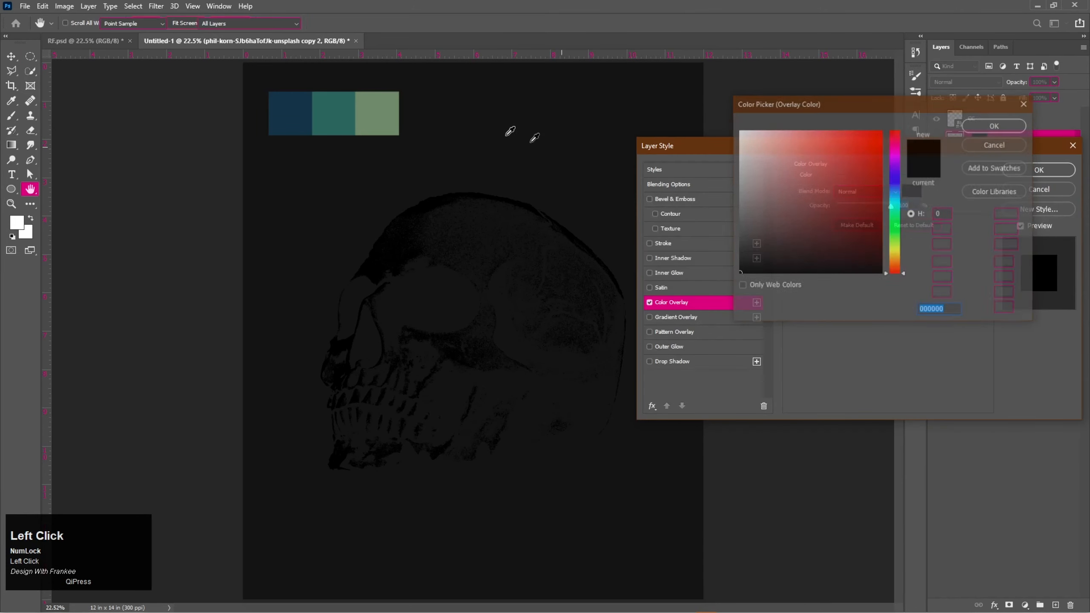
pyautogui.click(388, 108)
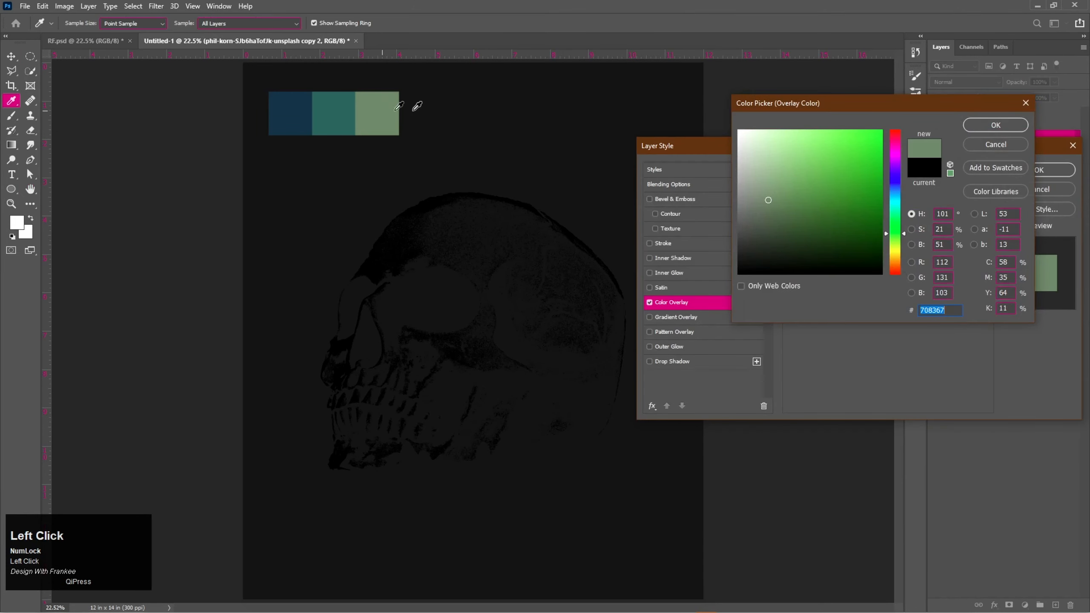
pyautogui.click(976, 125)
pyautogui.click(1022, 167)
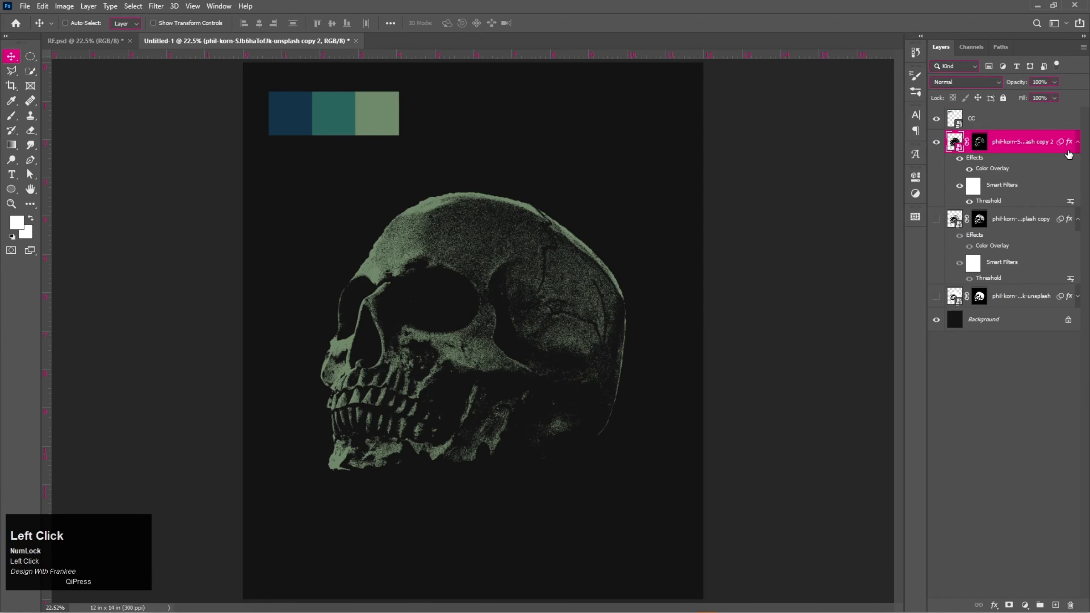
# Duplicate the light green skull layer with the original hidden, and strip the copy of its Color Overlay, Threshold filter and layer mask.
pyautogui.hotkey('ctrl', 'j')
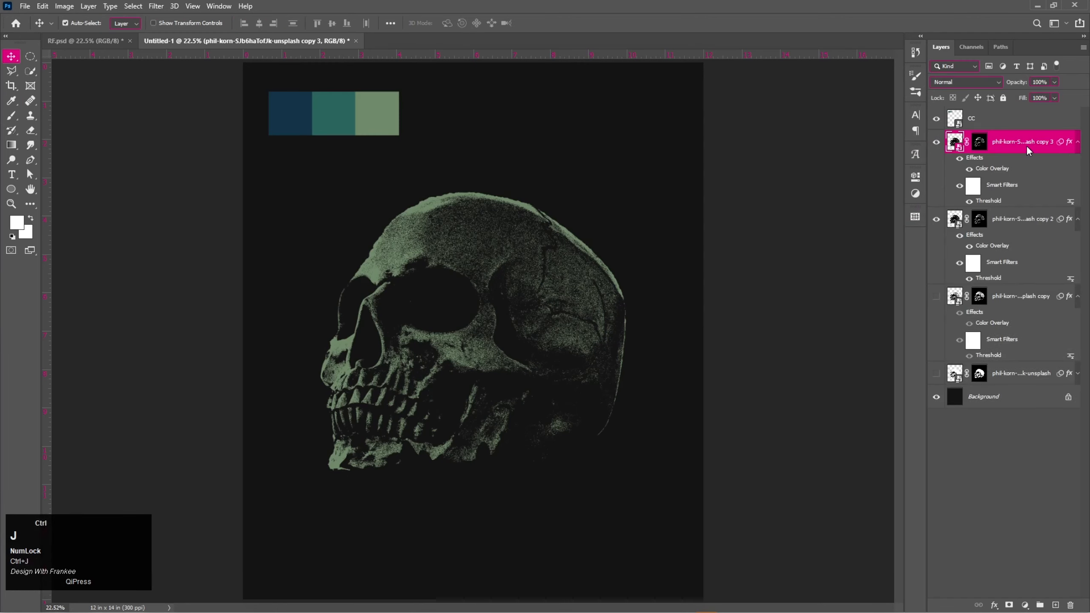
pyautogui.click(936, 220)
pyautogui.moveTo(976, 163); pyautogui.dragTo(1071, 604)
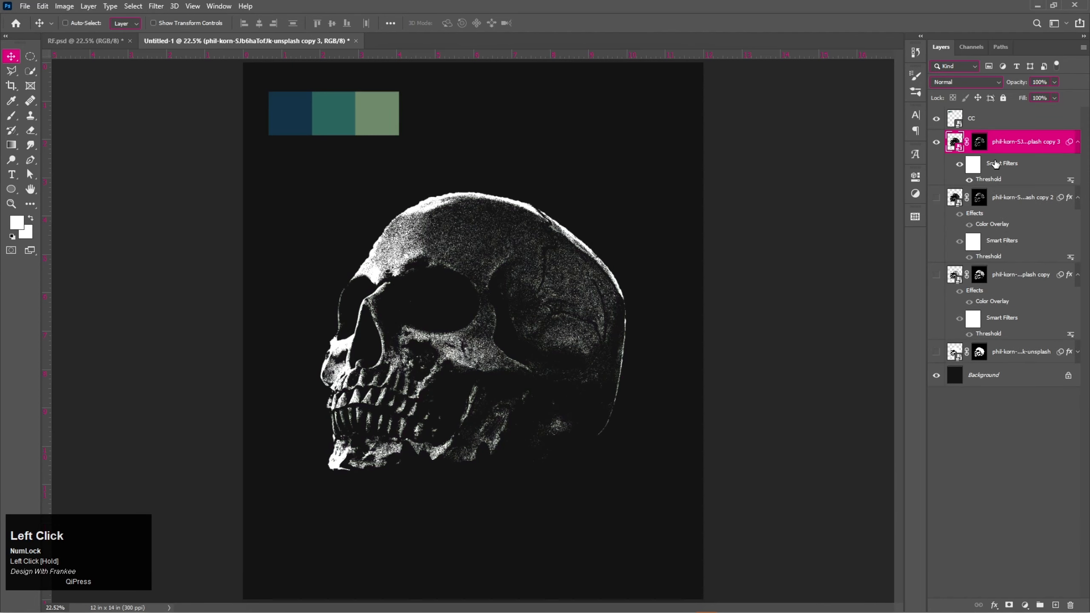
pyautogui.moveTo(996, 163); pyautogui.dragTo(1072, 604)
pyautogui.moveTo(980, 142); pyautogui.dragTo(1072, 602)
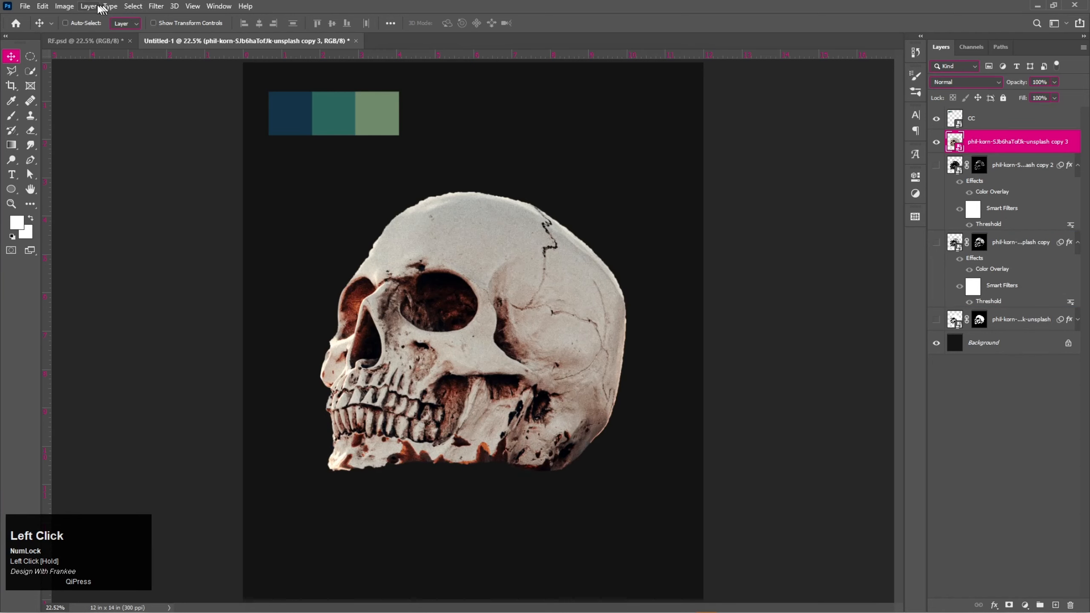
# Apply a Threshold adjustment at a level of about 191 to the third skull copy.
pyautogui.click(65, 6)
pyautogui.moveTo(86, 36)
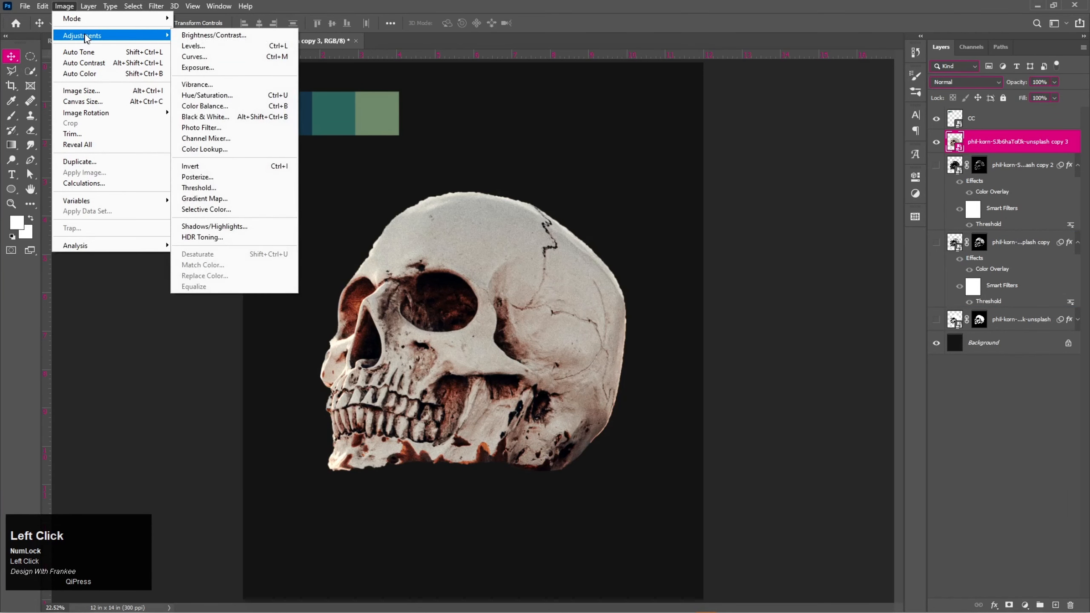
pyautogui.click(202, 186)
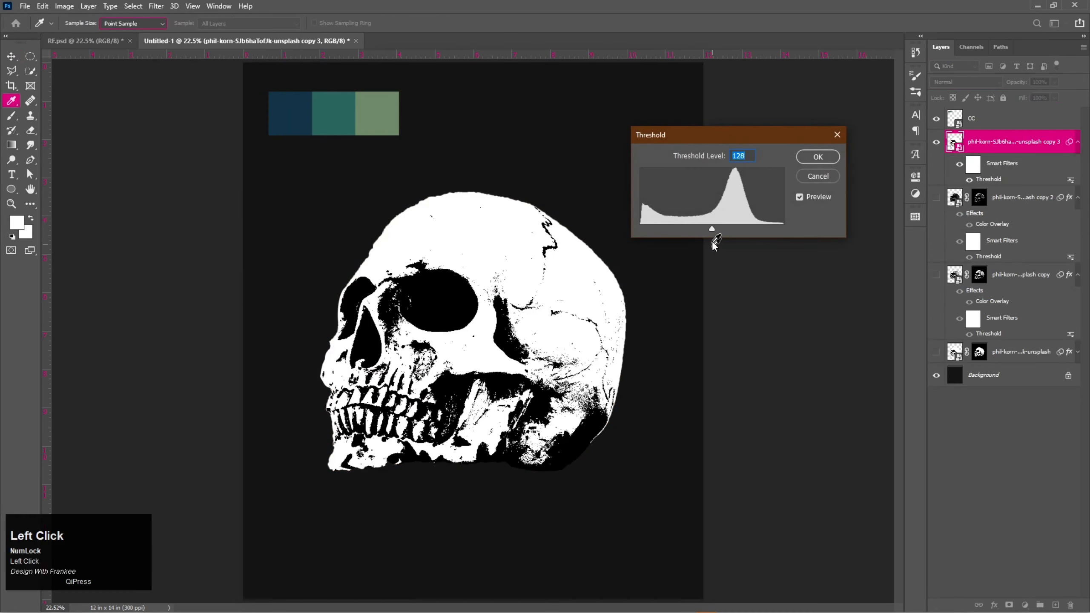
pyautogui.moveTo(712, 228); pyautogui.dragTo(749, 233)
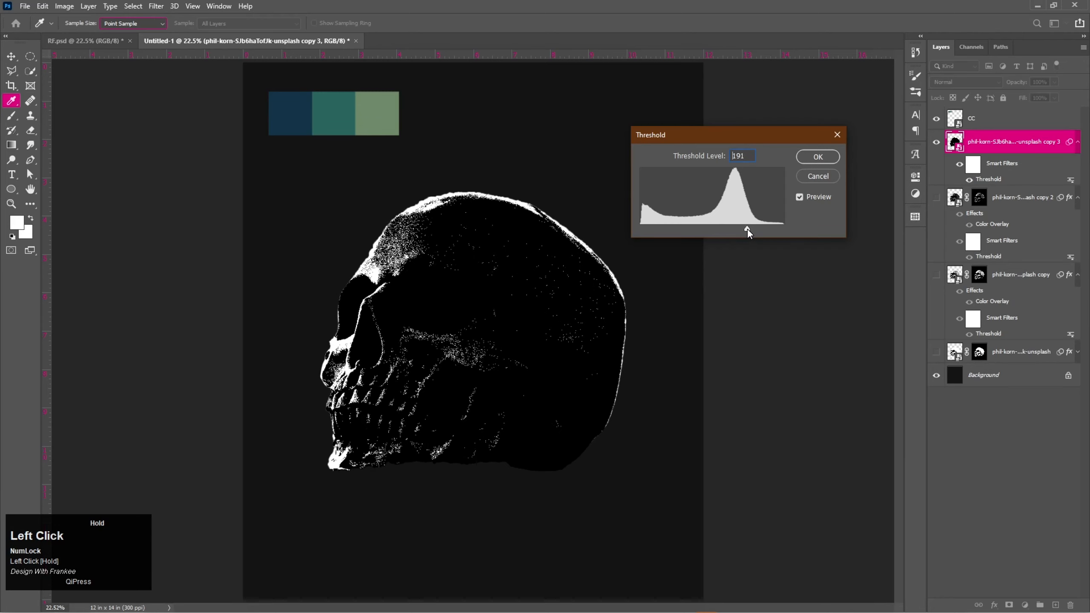
pyautogui.moveTo(747, 229); pyautogui.dragTo(747, 229)
pyautogui.click(822, 157)
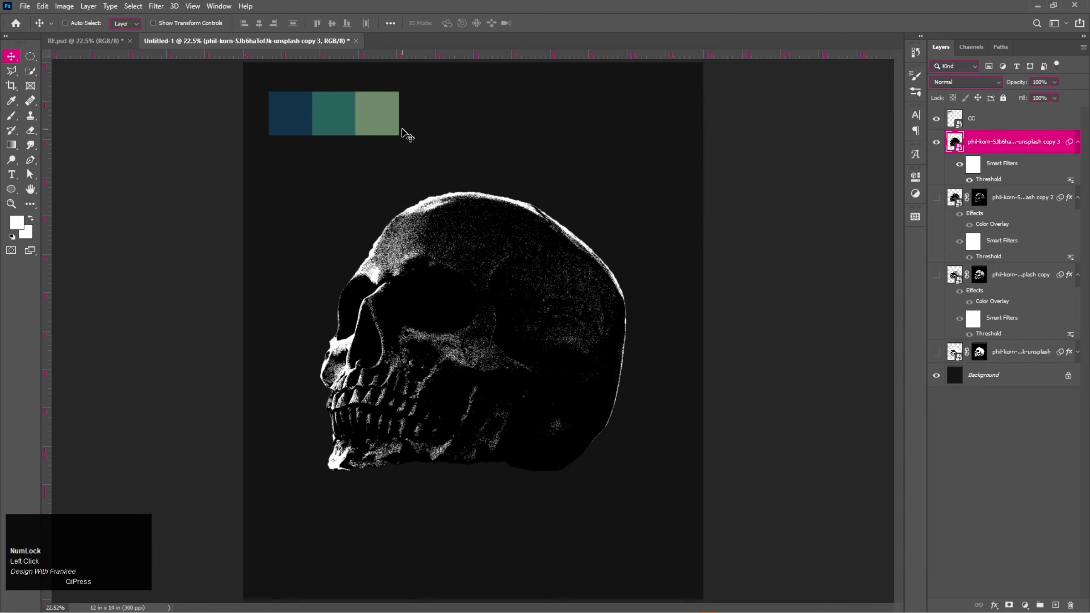
# Select the white areas of the third skull copy with Color Range and add a layer mask from the selection.
pyautogui.click(139, 9)
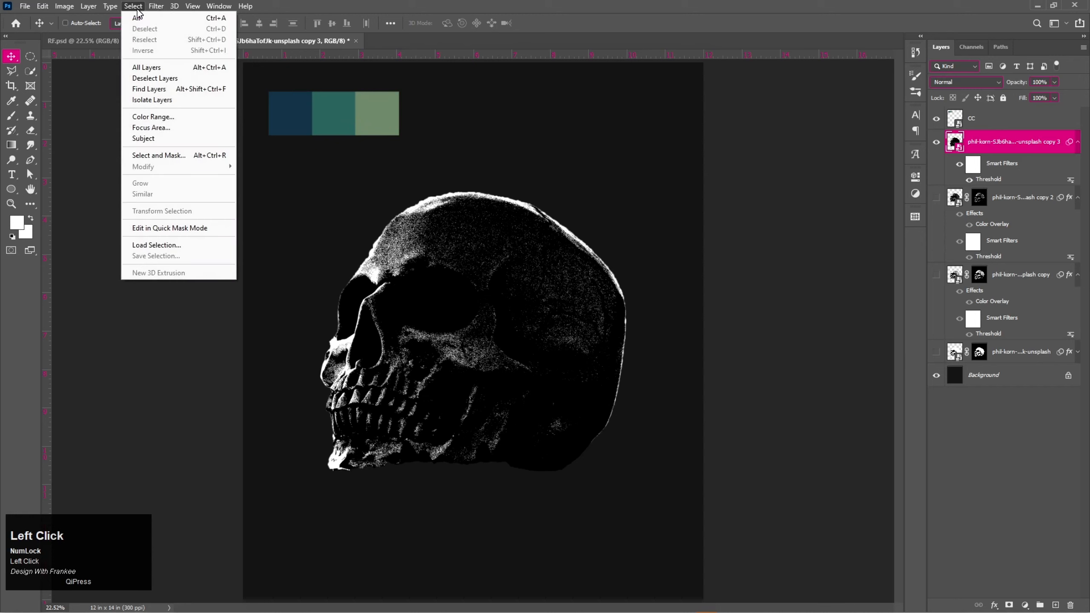
pyautogui.click(158, 115)
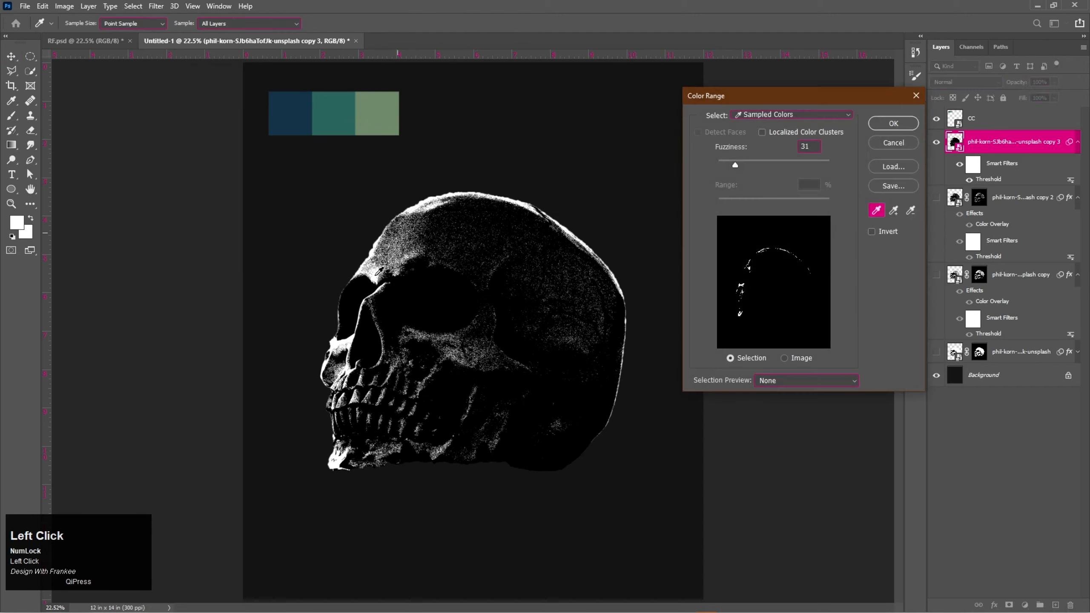
pyautogui.click(893, 124)
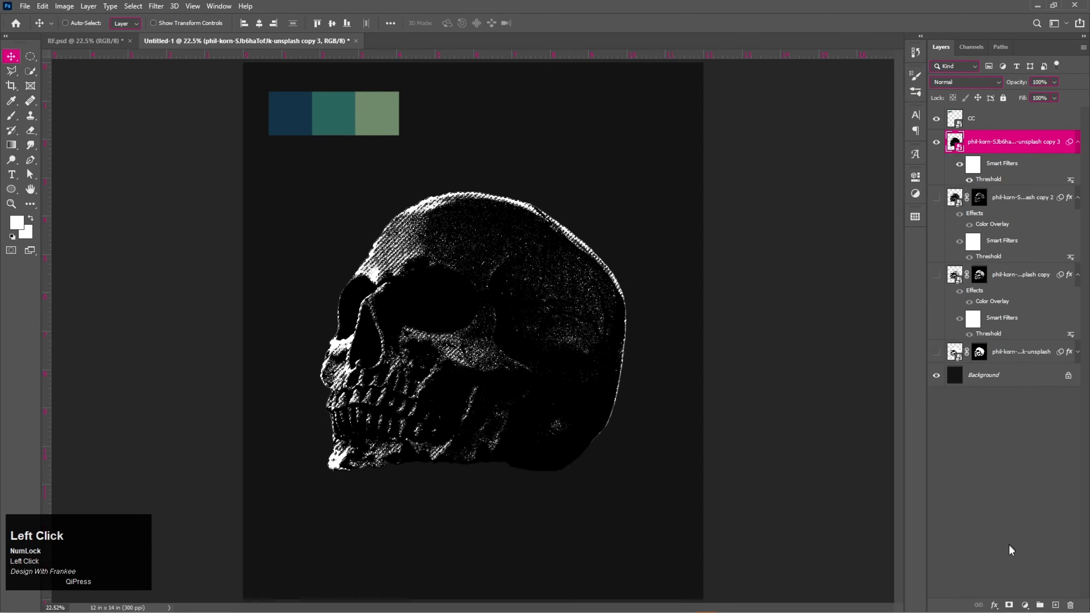
pyautogui.click(1010, 605)
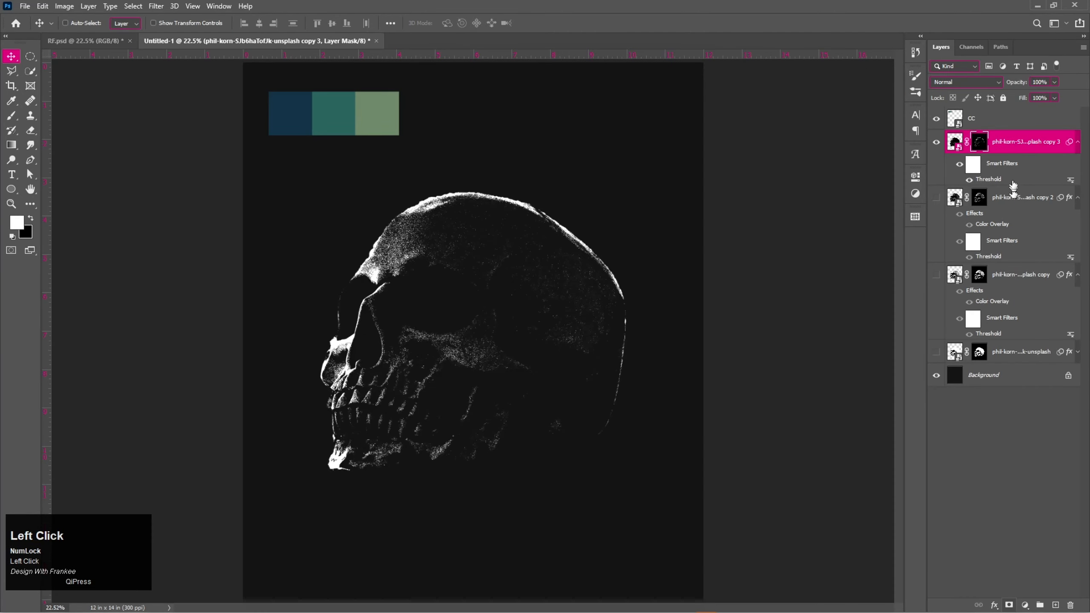
# Give the masked third skull copy a Color Overlay in pure white.
pyautogui.rightClick(1010, 143)
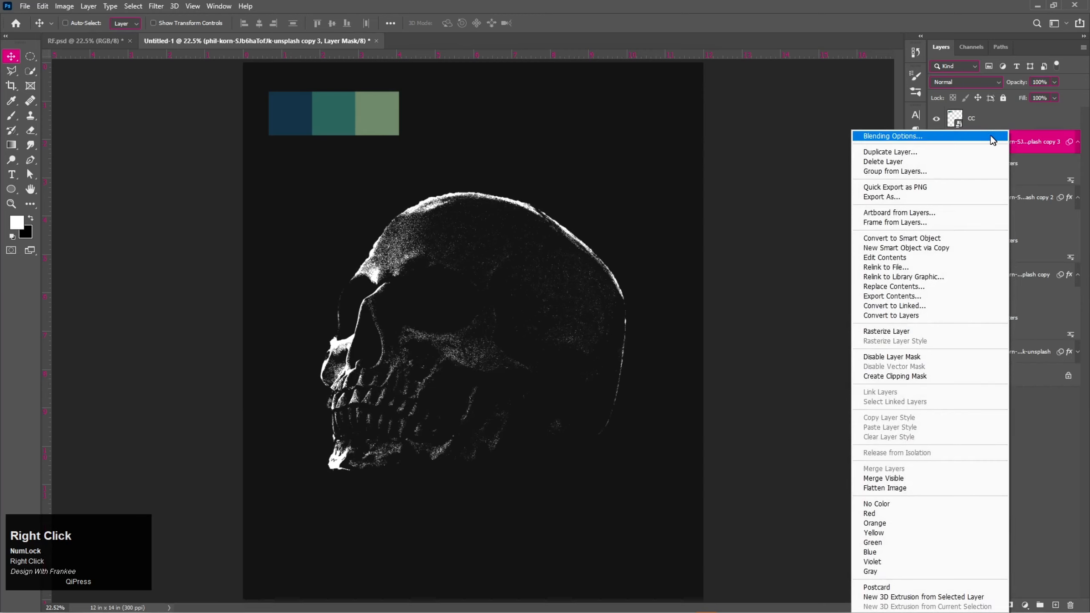
pyautogui.click(992, 138)
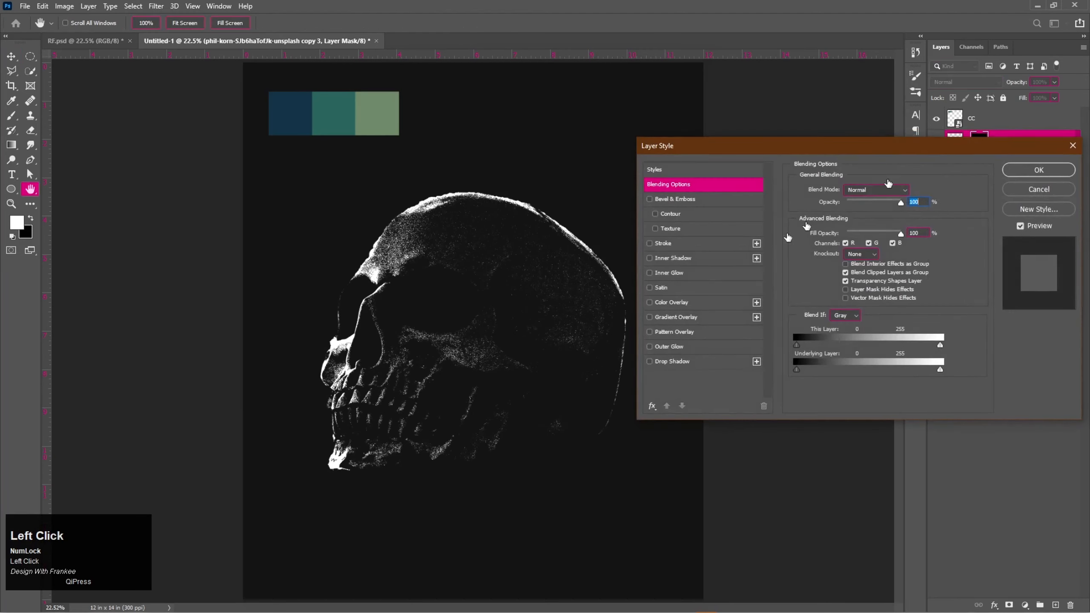
pyautogui.click(696, 303)
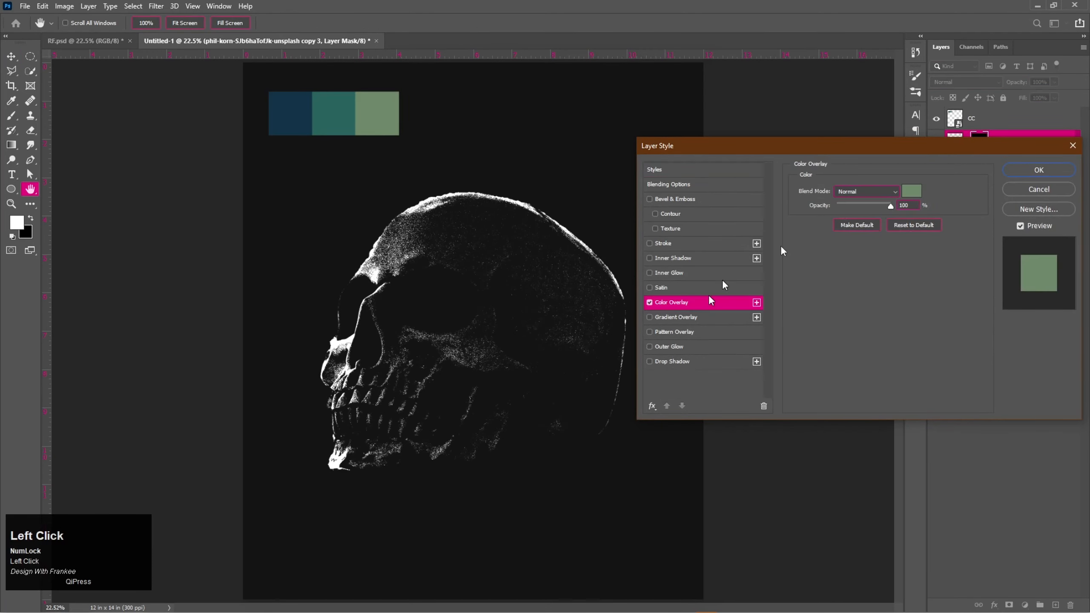
pyautogui.click(912, 191)
pyautogui.moveTo(796, 182)
pyautogui.mouseDown()
pyautogui.moveTo(750, 150)
pyautogui.moveTo(730, 121)
pyautogui.mouseUp()
pyautogui.click(985, 125)
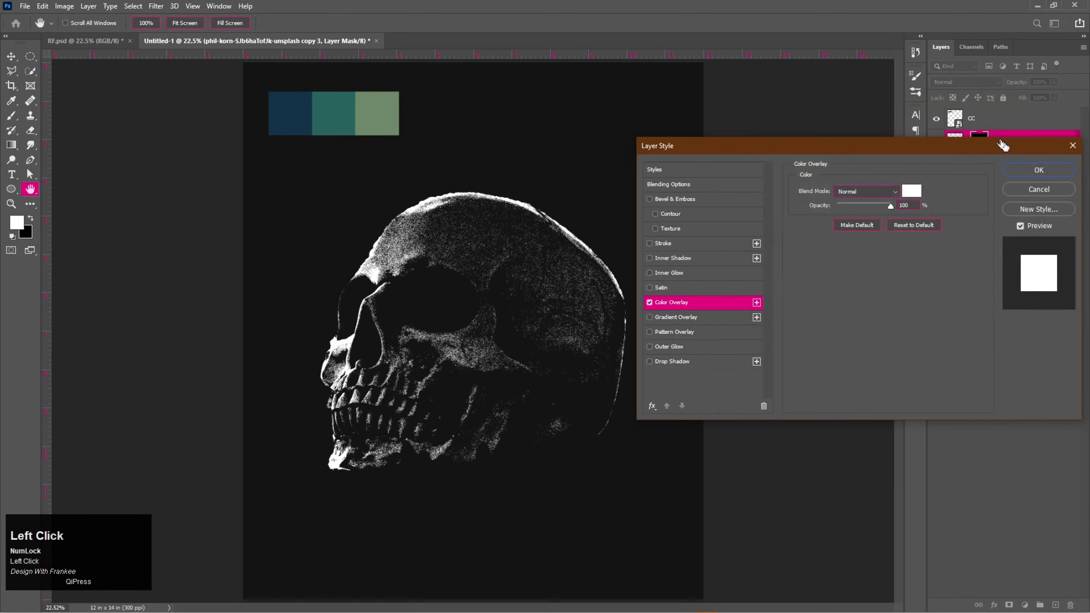
pyautogui.click(1027, 170)
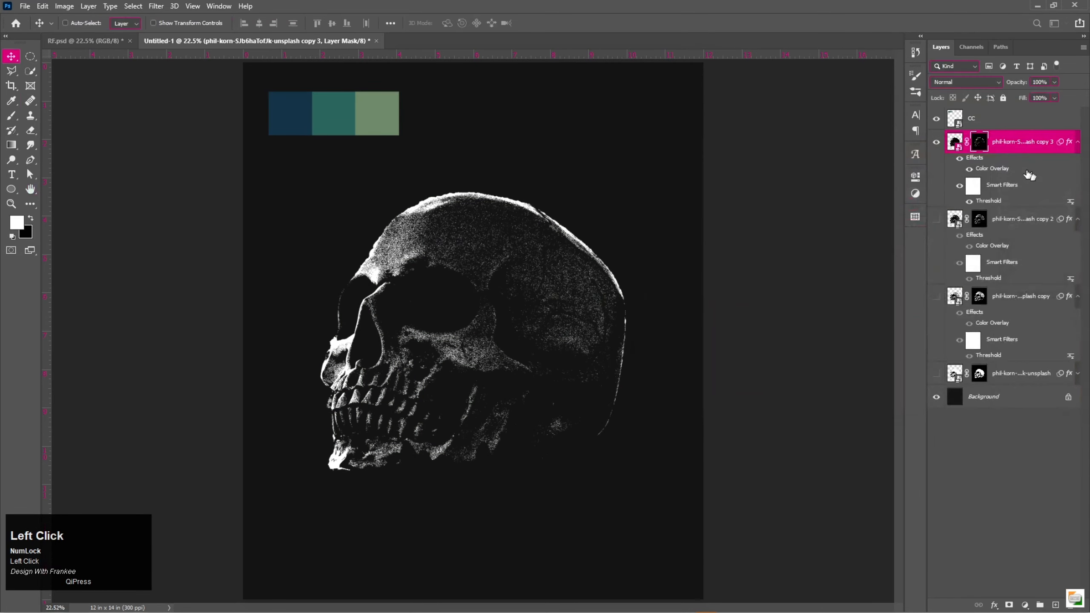
# Show the three hidden skull layers beneath the white one and expand the effects of the original skull layer.
pyautogui.click(937, 220)
pyautogui.click(937, 297)
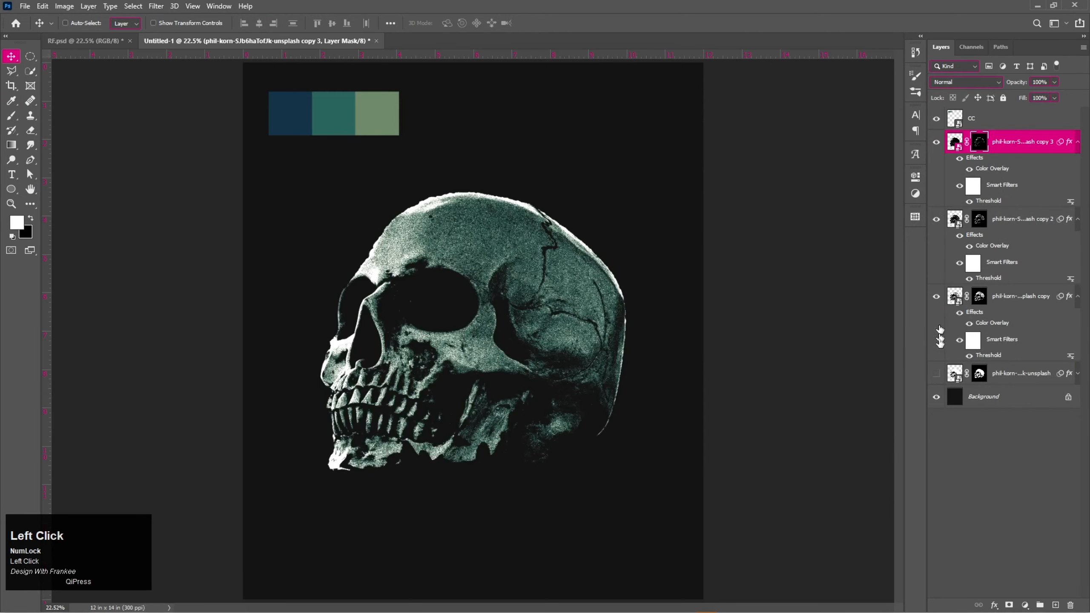
pyautogui.click(937, 374)
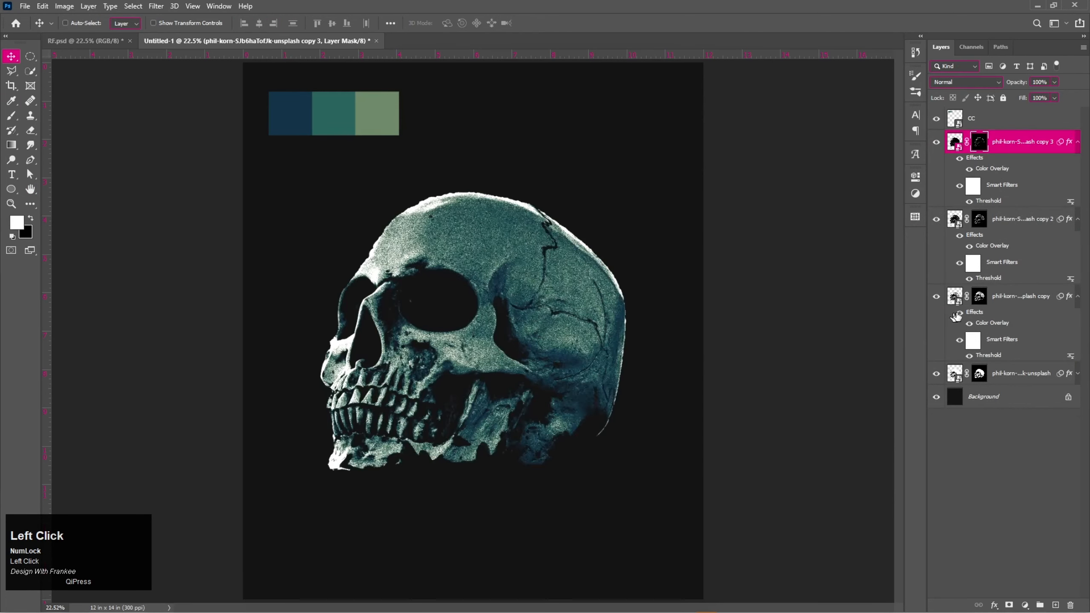
pyautogui.click(1078, 373)
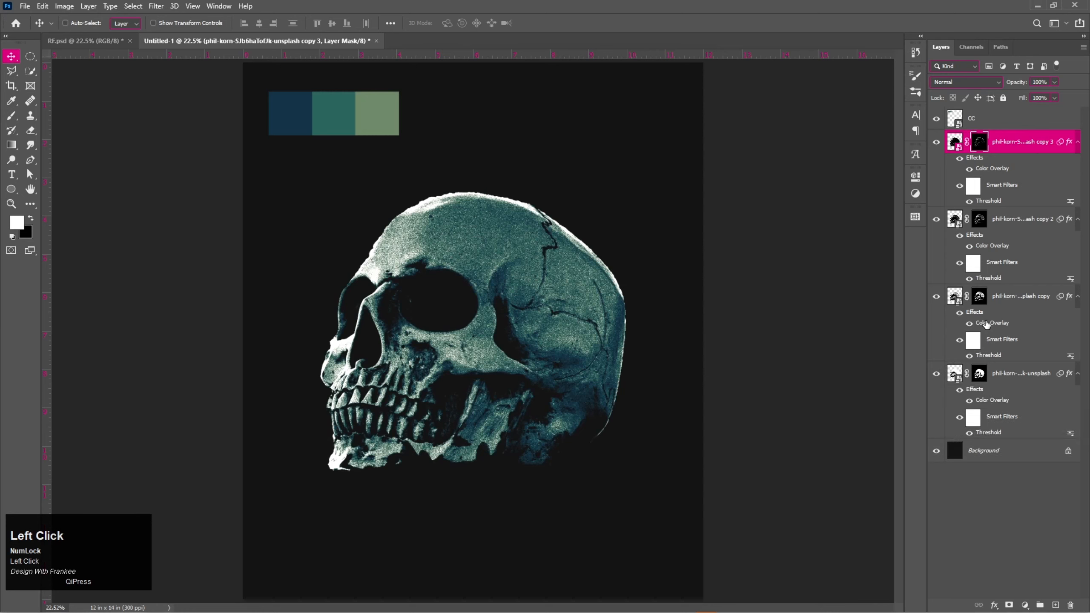
# Change the second skull copy's Color Overlay to a brighter light green, #a7ce94.
pyautogui.click(996, 248)
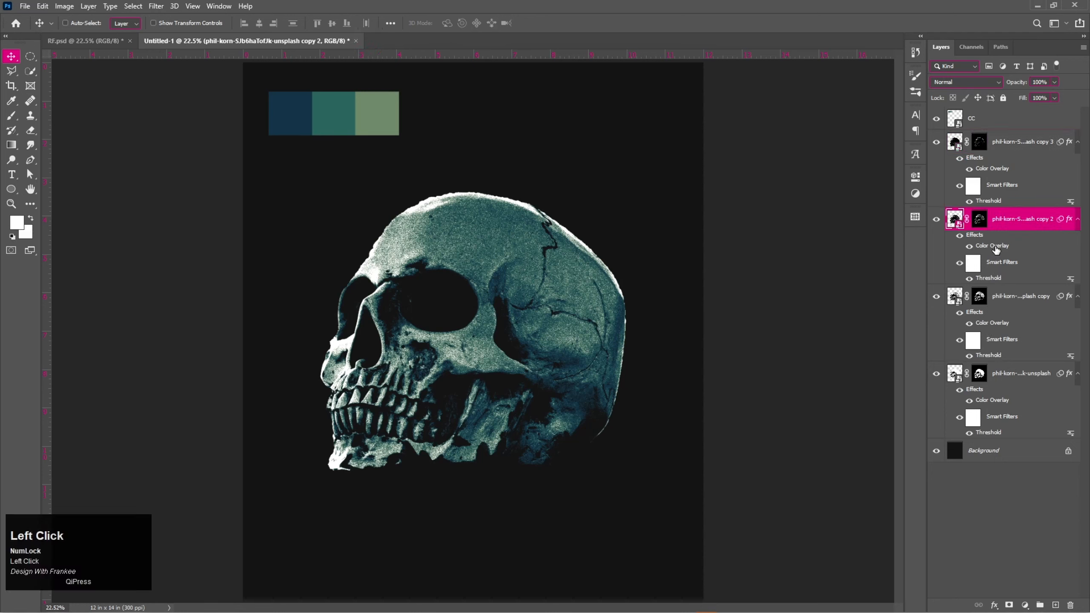
pyautogui.doubleClick(996, 248)
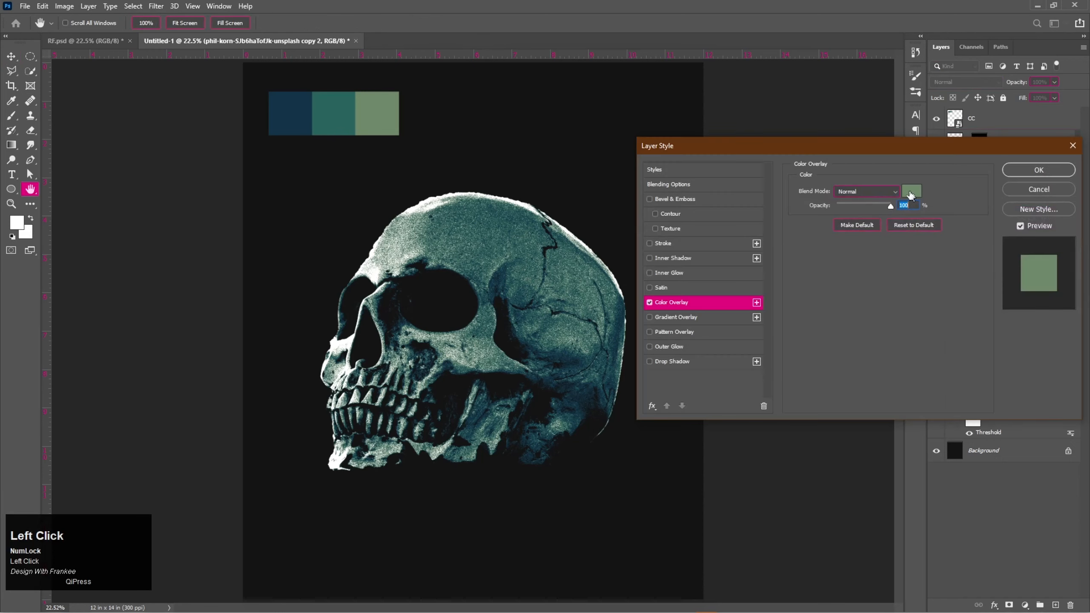
pyautogui.click(911, 192)
pyautogui.moveTo(768, 199); pyautogui.dragTo(778, 158)
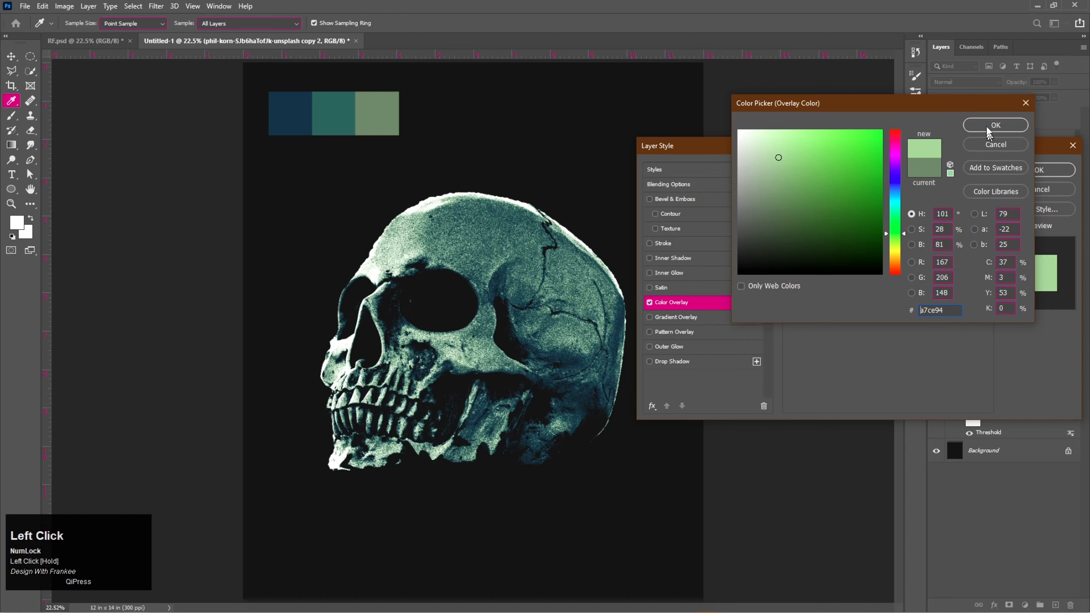
pyautogui.click(995, 125)
pyautogui.click(1032, 170)
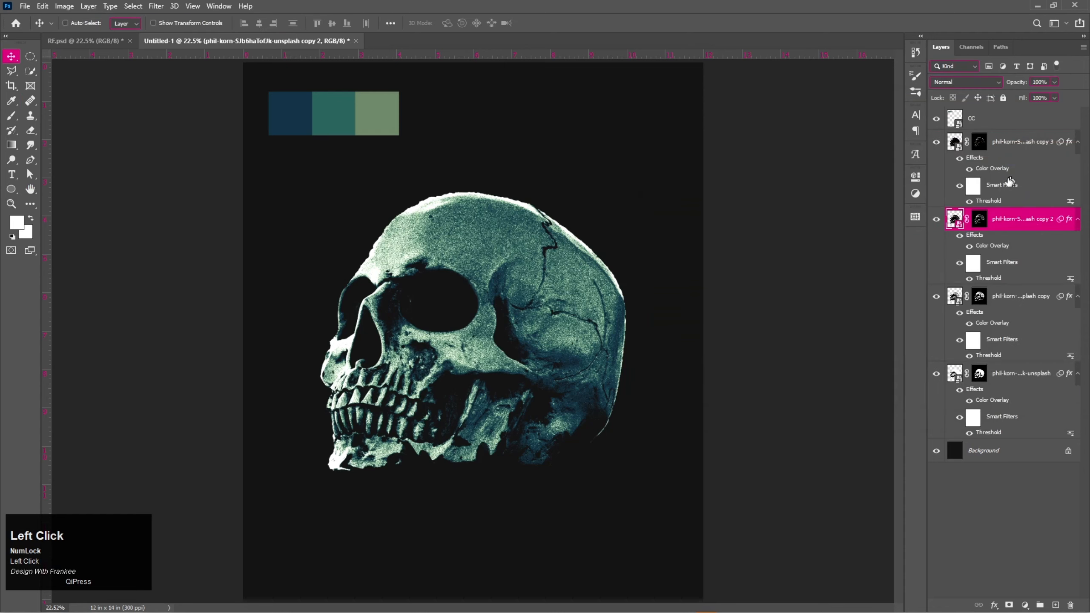
# Try other tints for the third skull copy's Color Overlay and settle on pure white, #ffffff.
pyautogui.click(995, 173)
pyautogui.doubleClick(987, 170)
pyautogui.click(913, 192)
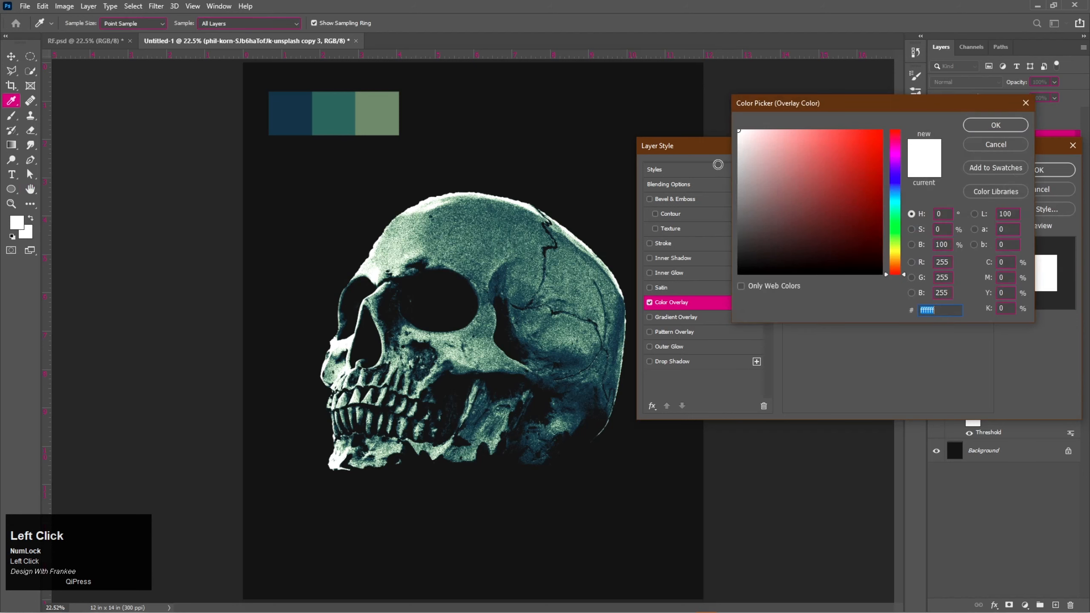
pyautogui.moveTo(746, 140); pyautogui.dragTo(730, 120)
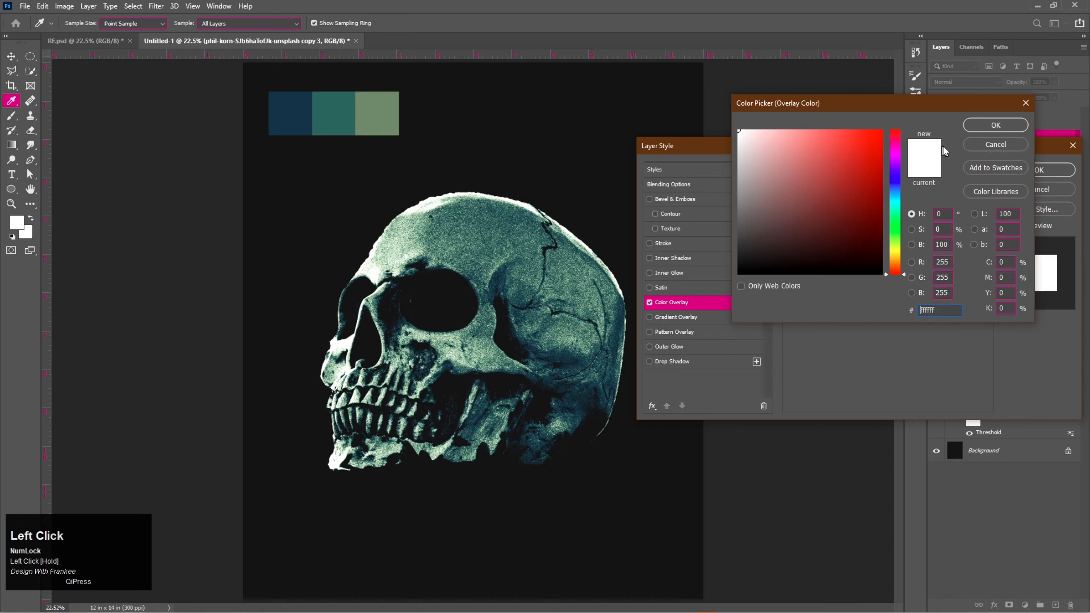
pyautogui.click(980, 127)
pyautogui.click(1053, 170)
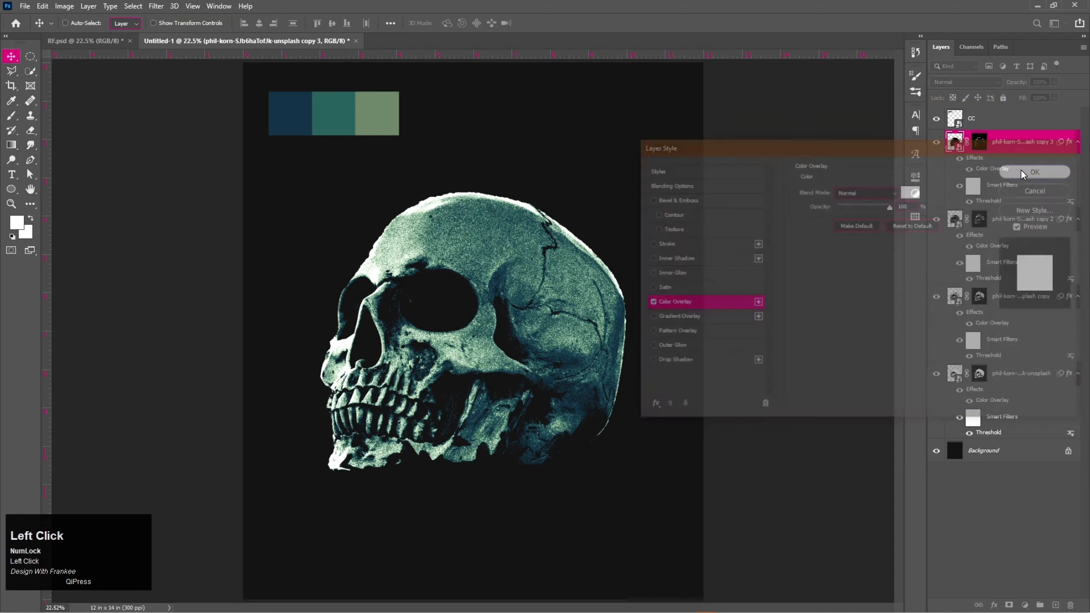
# Group the four skull layers and rename the group Skull.
pyautogui.keyDown('shift'); pyautogui.click(1010, 380); pyautogui.keyUp('shift')
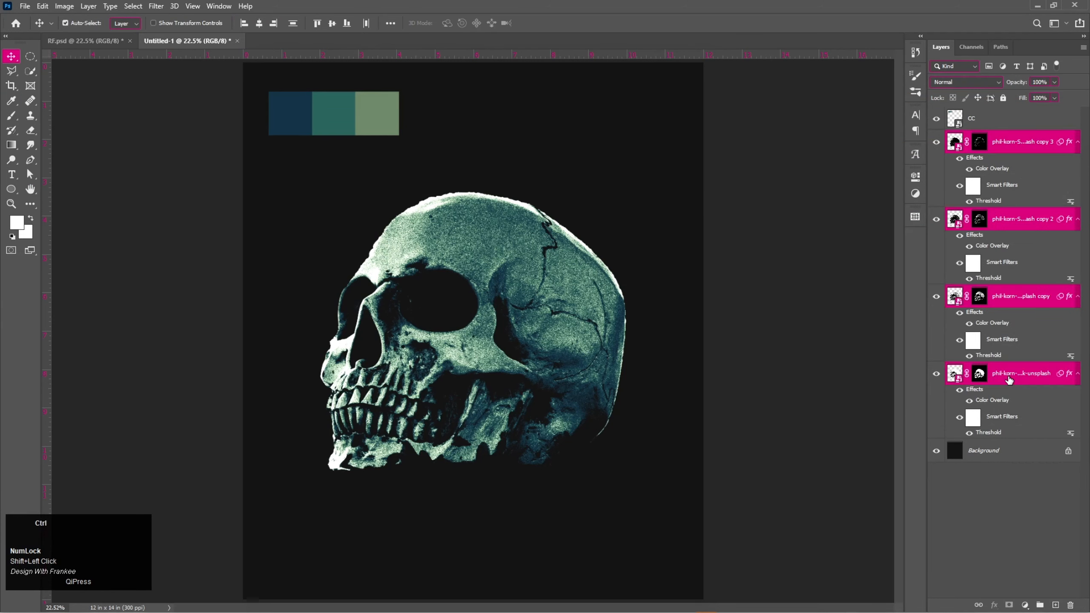
pyautogui.hotkey('ctrl', 'g')
pyautogui.click(976, 143)
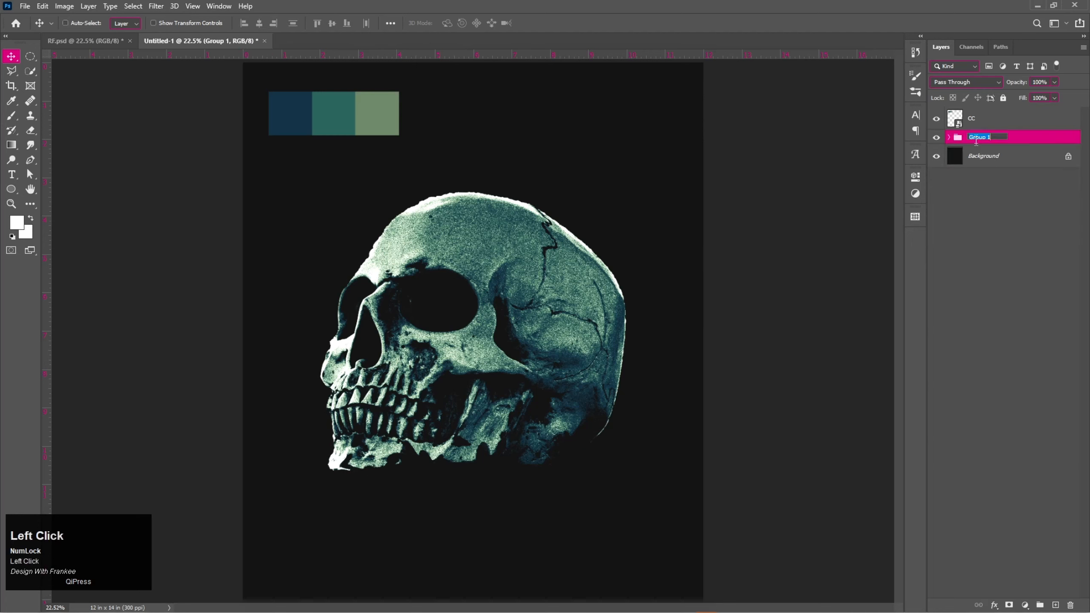
pyautogui.write('Skull')
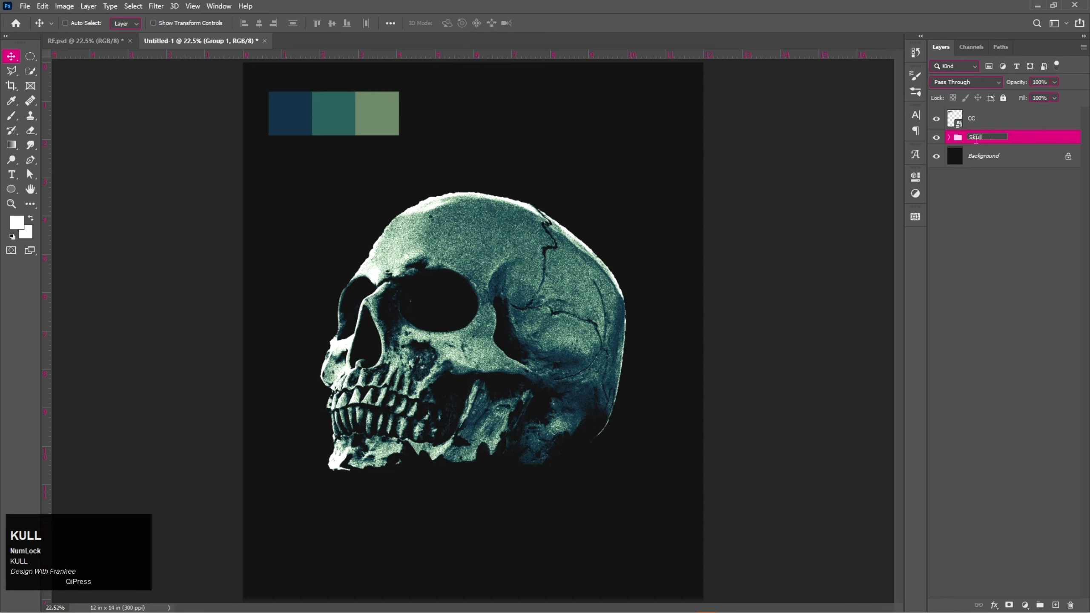
pyautogui.press('Return')
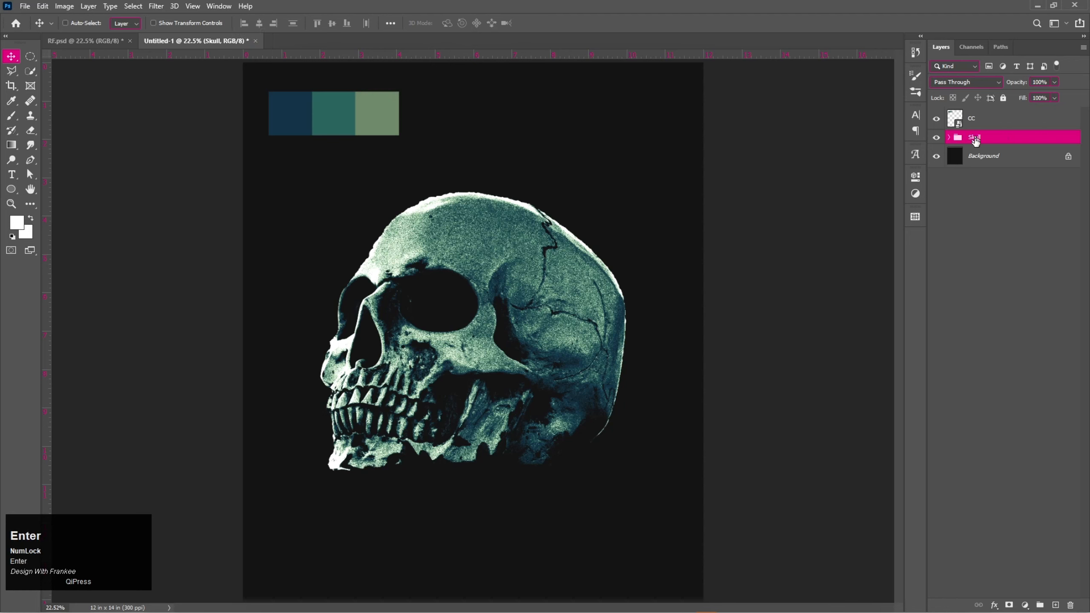
# Rotate the Skull group about -17.7 degrees, scale it to 99% and move it slightly up on the canvas.
pyautogui.hotkey('ctrl', 't')
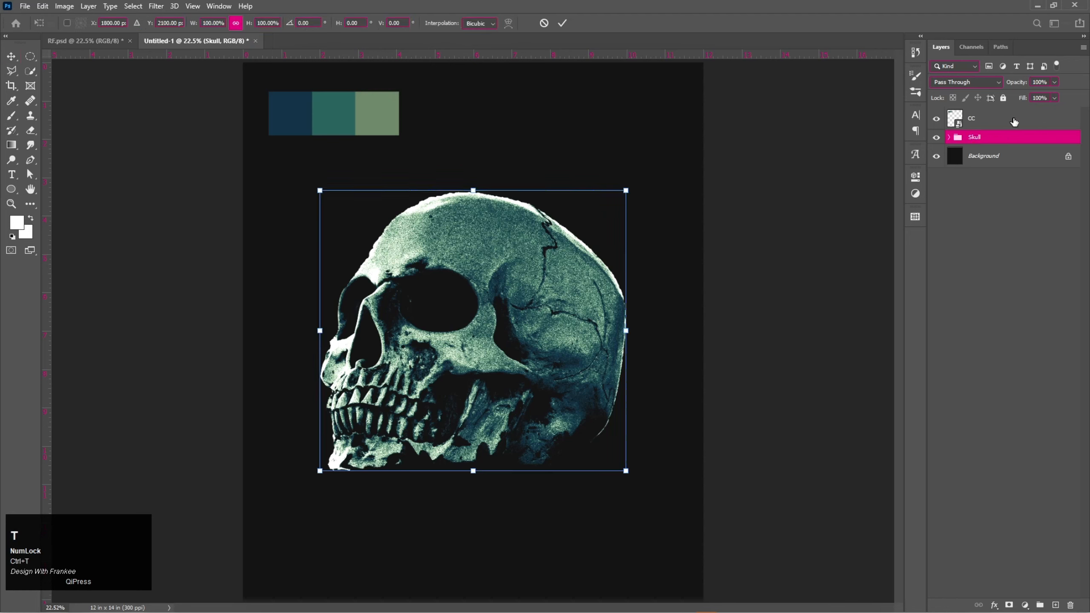
pyautogui.moveTo(650, 174); pyautogui.dragTo(597, 108)
pyautogui.moveTo(512, 334); pyautogui.dragTo(501, 303)
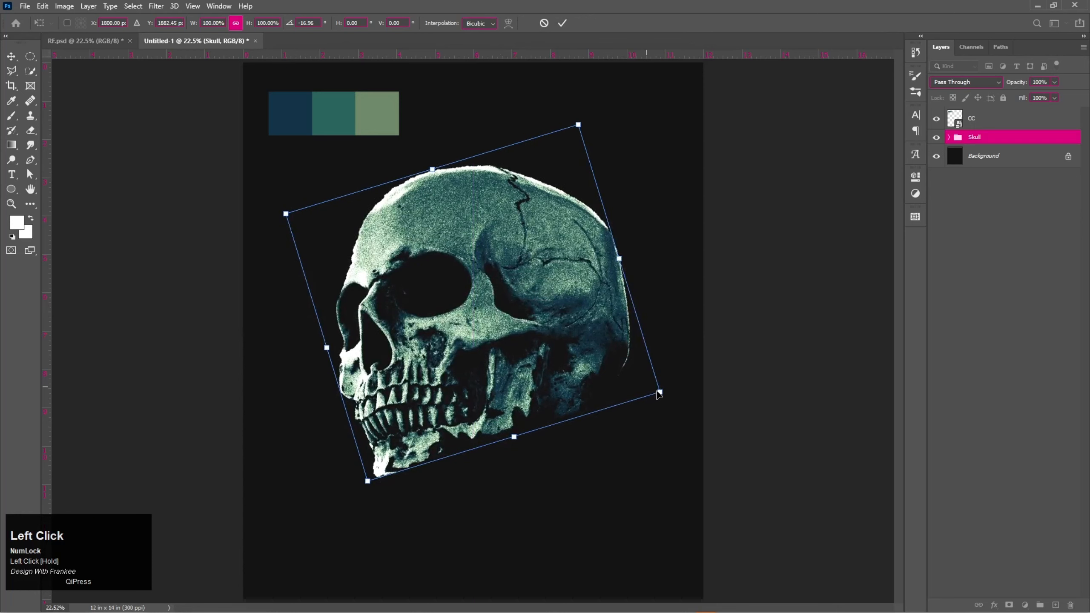
pyautogui.moveTo(658, 392)
pyautogui.mouseDown()
pyautogui.moveTo(627, 372)
pyautogui.moveTo(658, 392)
pyautogui.mouseUp()
pyautogui.moveTo(558, 113); pyautogui.dragTo(601, 98)
pyautogui.moveTo(601, 98); pyautogui.dragTo(606, 101)
pyautogui.moveTo(499, 326); pyautogui.dragTo(500, 322)
pyautogui.doubleClick(500, 322)
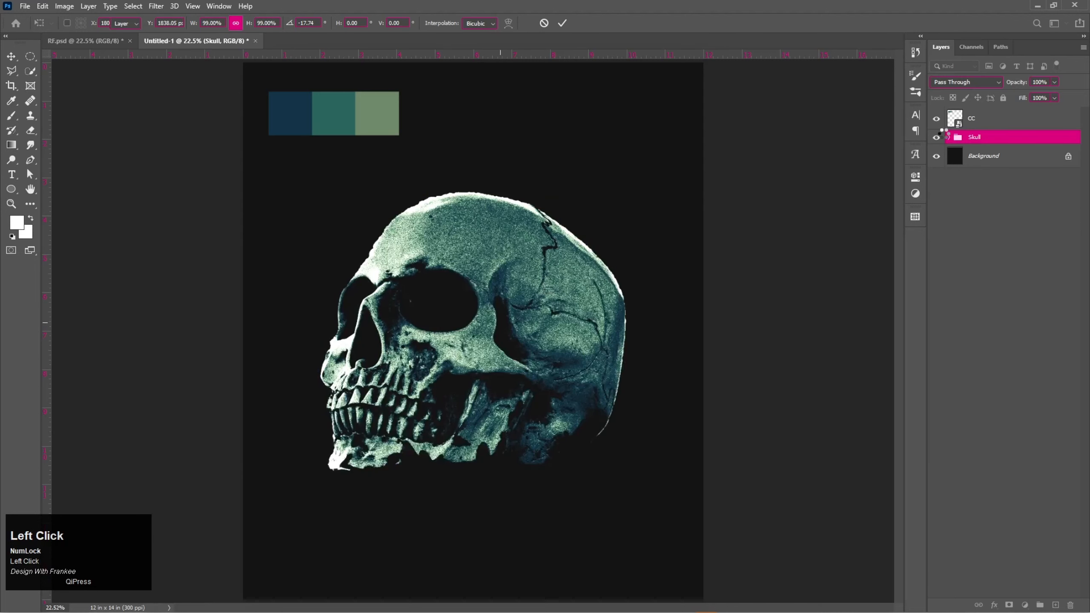
# Hide the CC colour palette layer and add a text layer reading Skull just below the skull's jaw.
pyautogui.click(936, 119)
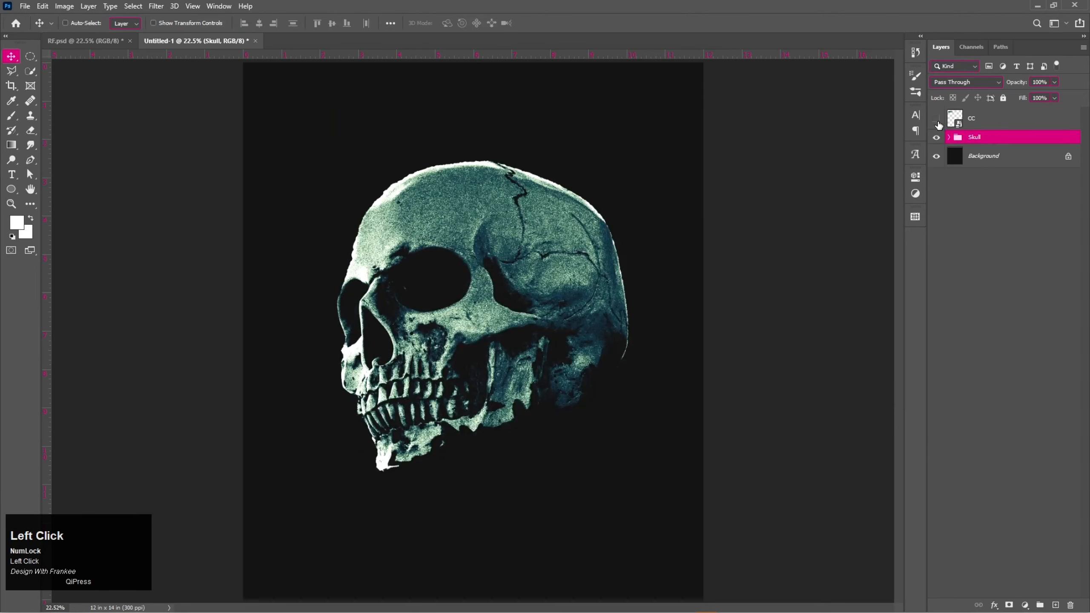
pyautogui.press('t')
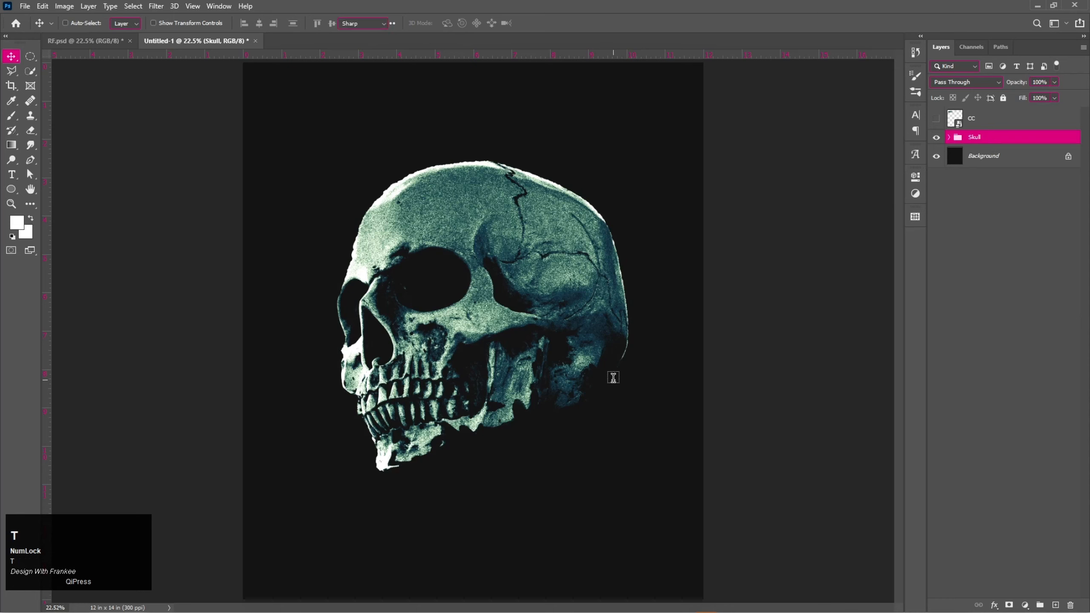
pyautogui.click(517, 469)
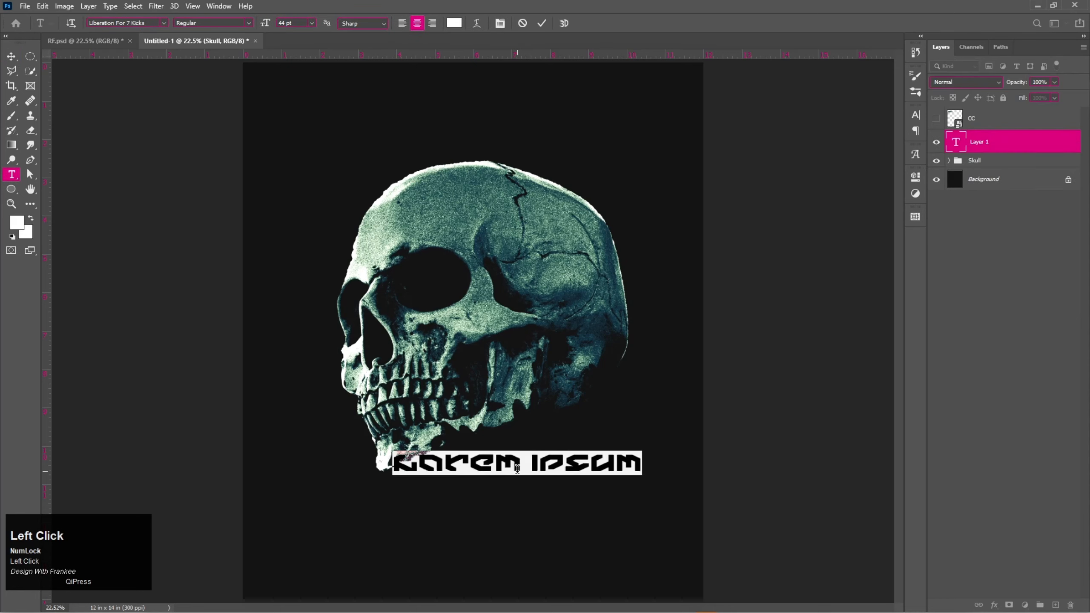
pyautogui.write('S')
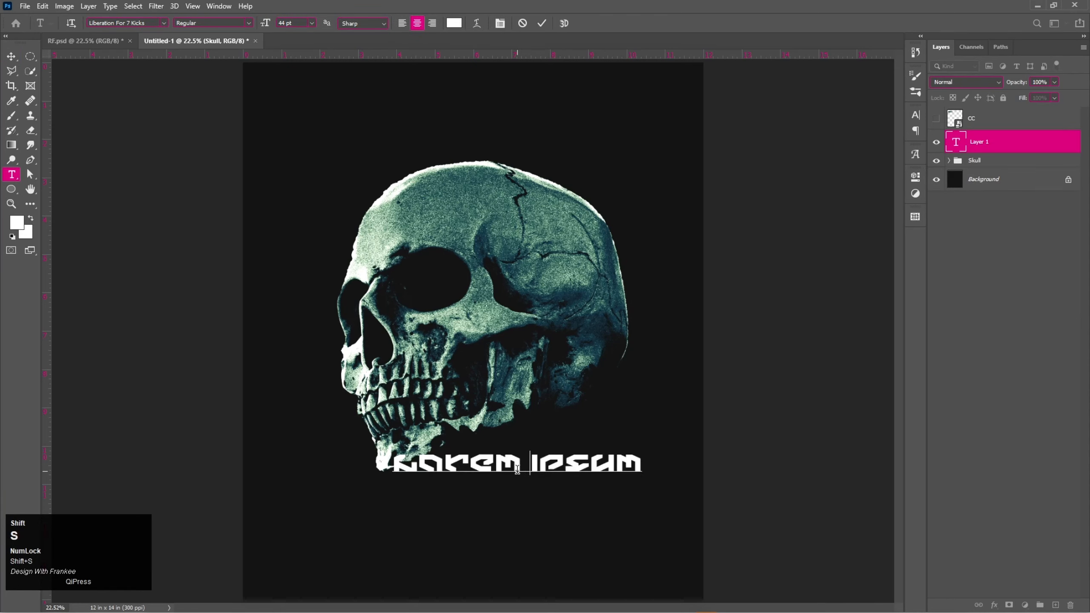
pyautogui.write('KULL')
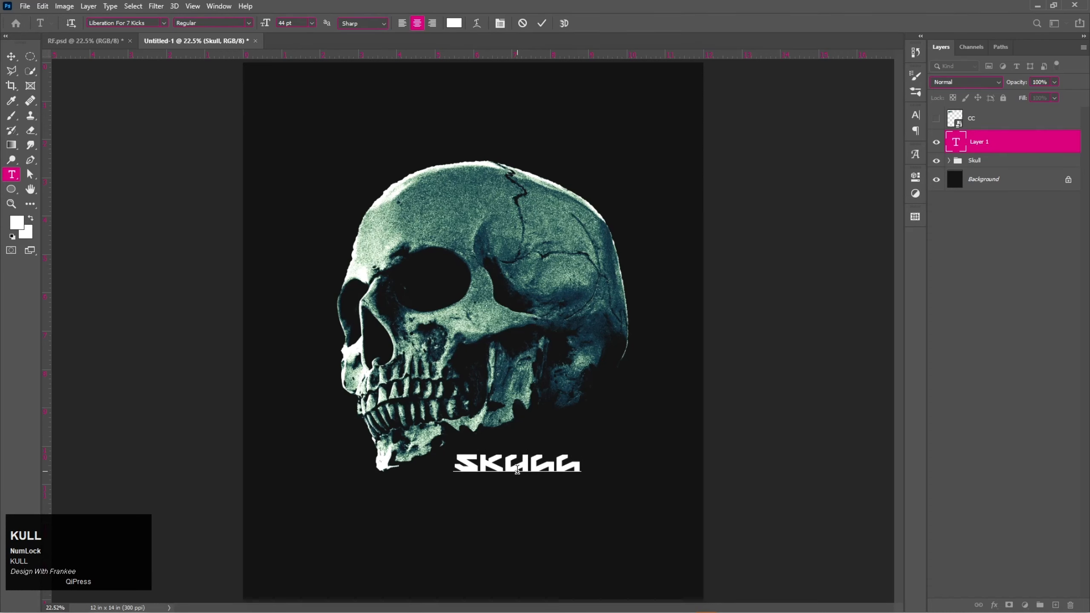
# Change the font of the whole Skull title to Gotika Ornament PERSONAL USE.
pyautogui.press('ctrl')
pyautogui.hotkey('ctrl', 'a')
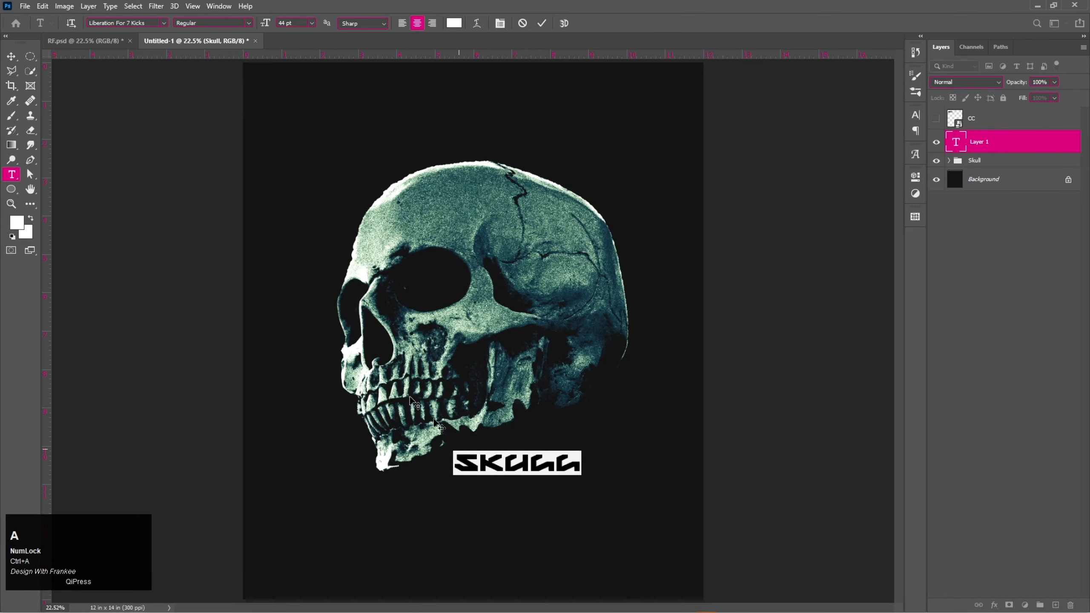
pyautogui.click(164, 23)
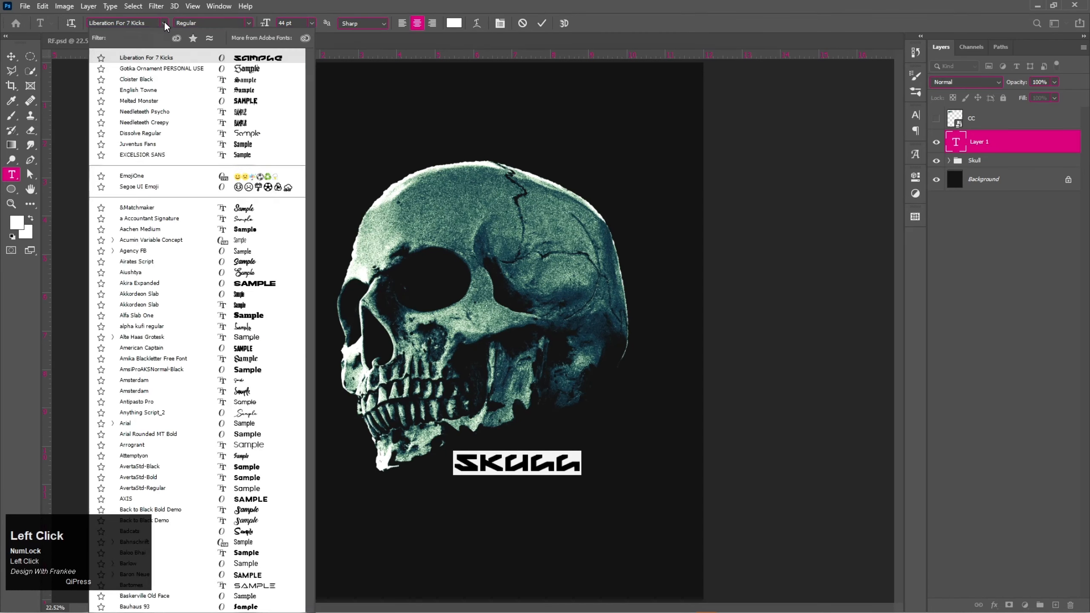
pyautogui.click(162, 68)
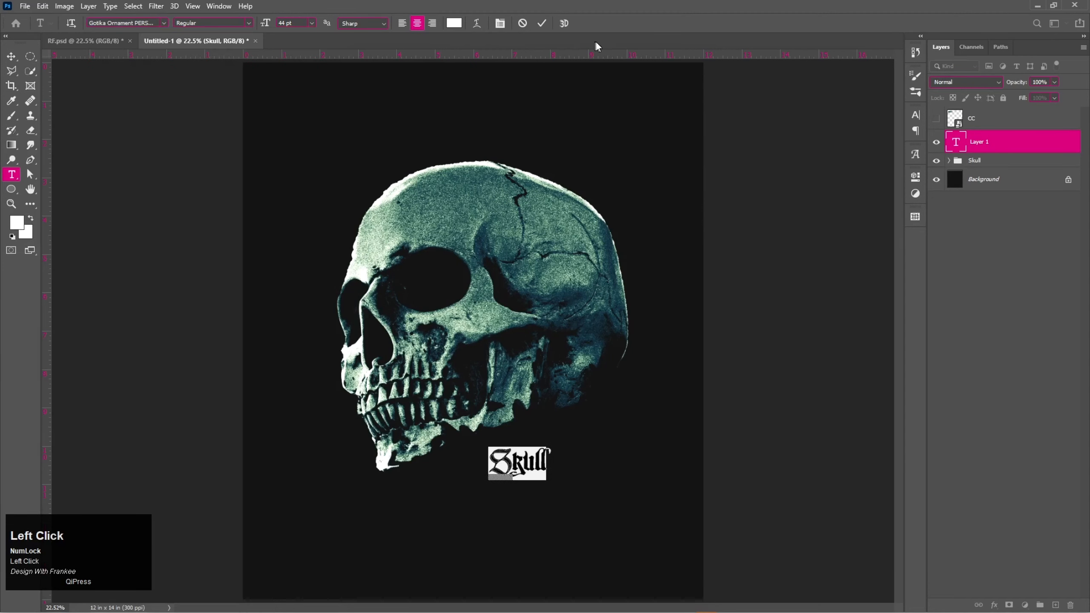
pyautogui.click(542, 23)
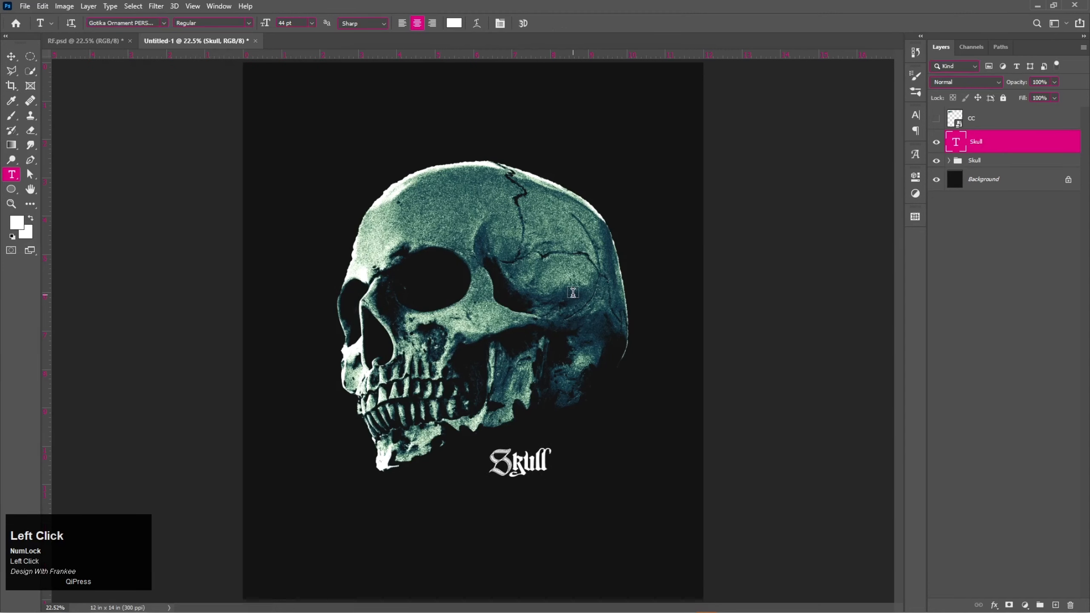
# Enlarge the Skull title proportionally to about 338% so it overlaps the lower part of the skull.
pyautogui.hotkey('ctrl', 't')
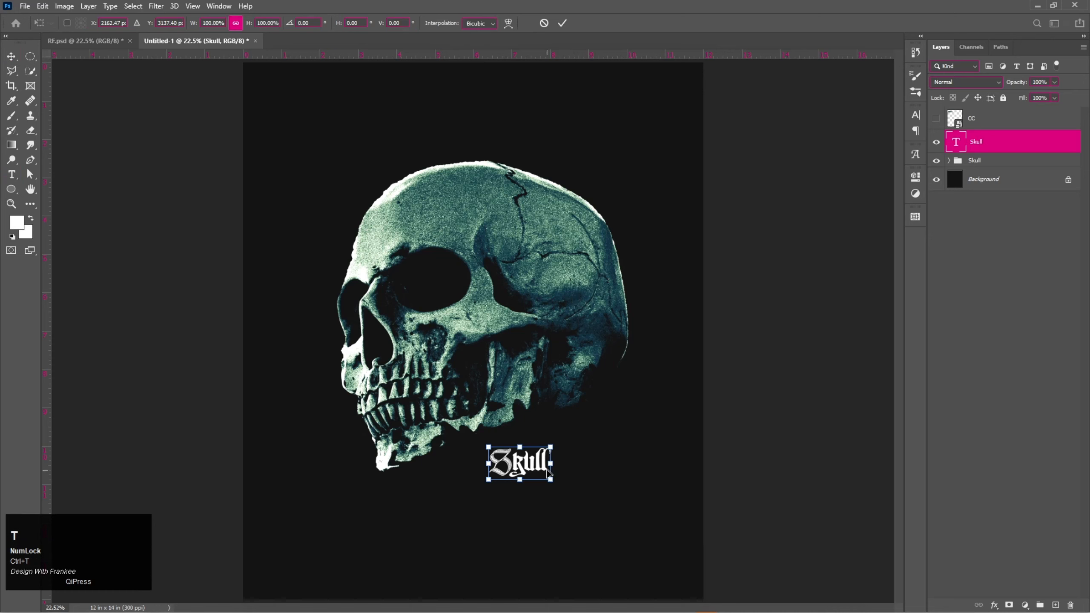
pyautogui.moveTo(555, 461); pyautogui.dragTo(632, 432)
pyautogui.click(494, 466)
pyautogui.moveTo(489, 463); pyautogui.dragTo(418, 463)
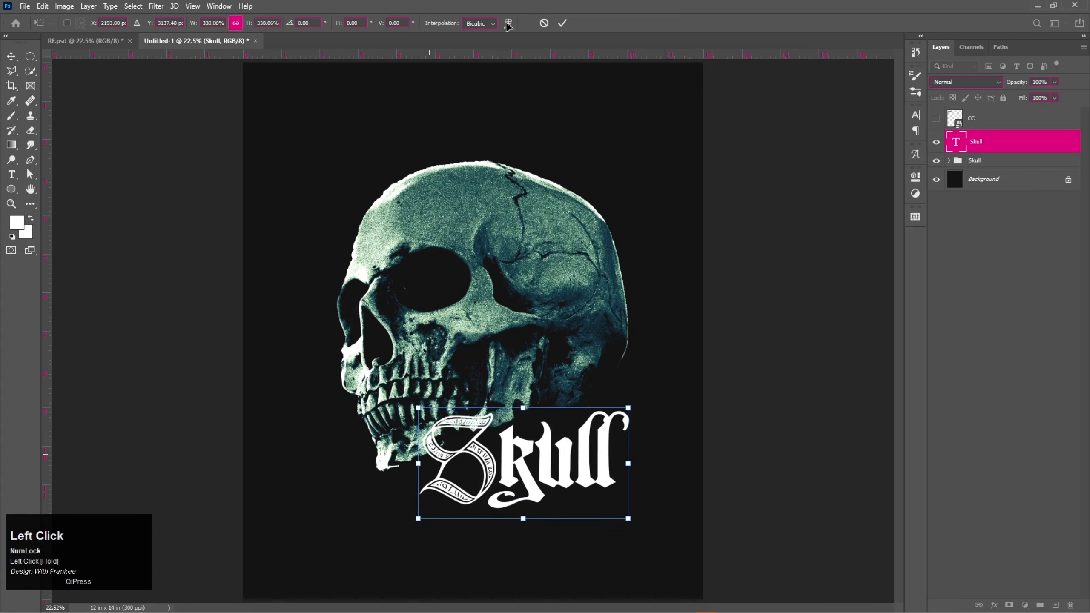